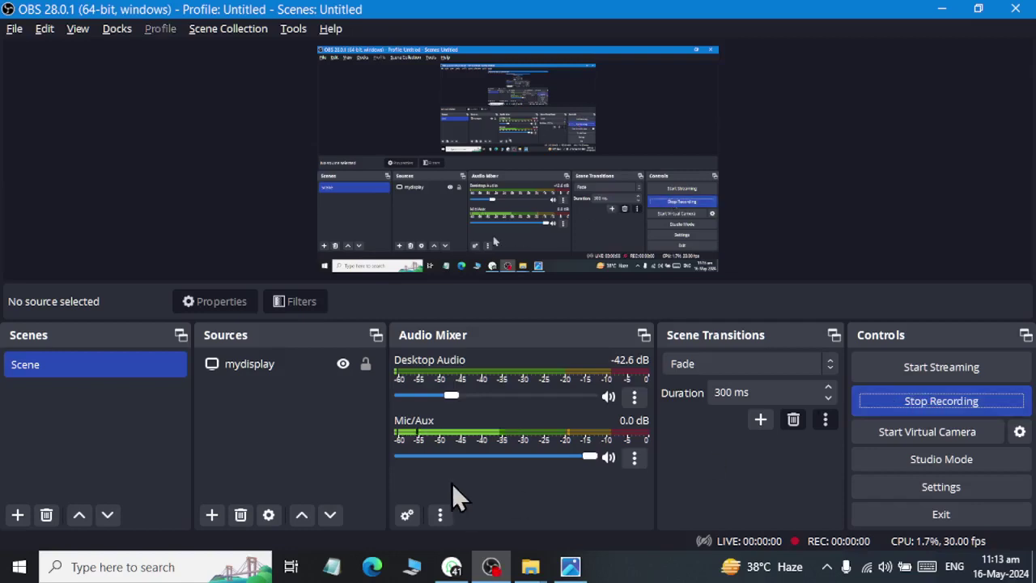
Bring up the certificate reference image in Photos, then launch Word via the Run box with 'winword'.
key("alt+Tab")
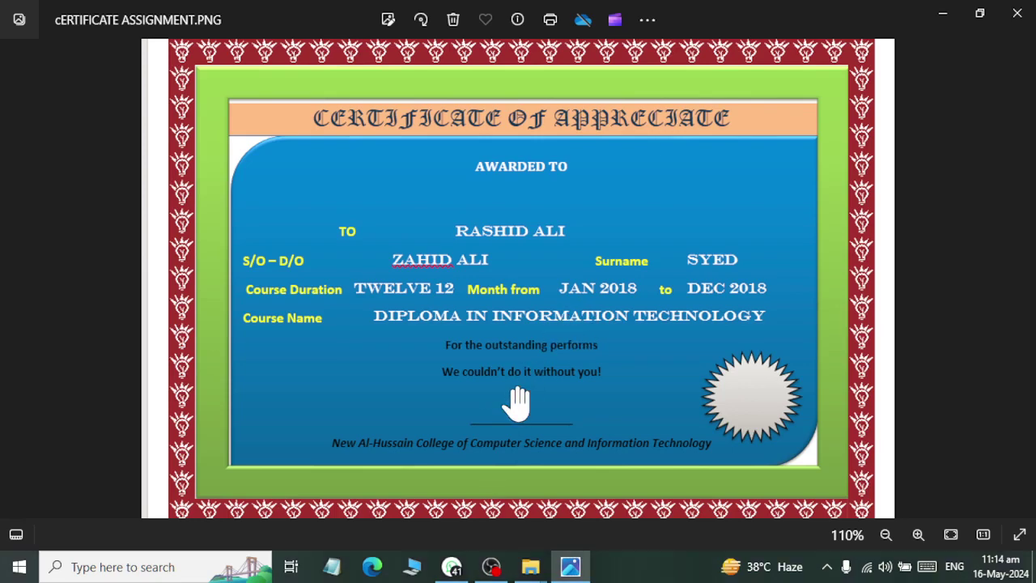
key("super+r")
type("winword")
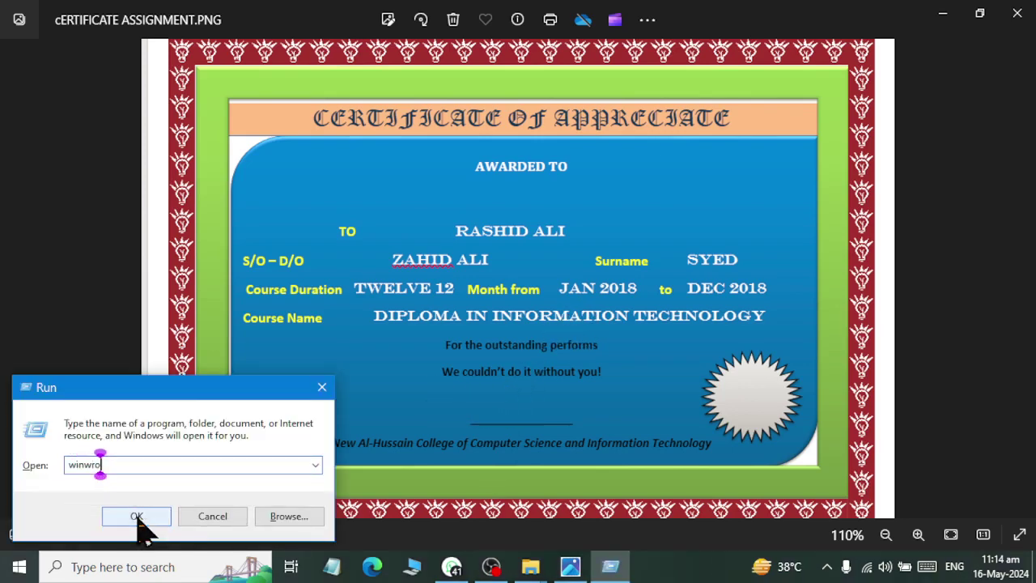
left_click(138, 518)
key("Return")
type("winword")
left_click(138, 518)
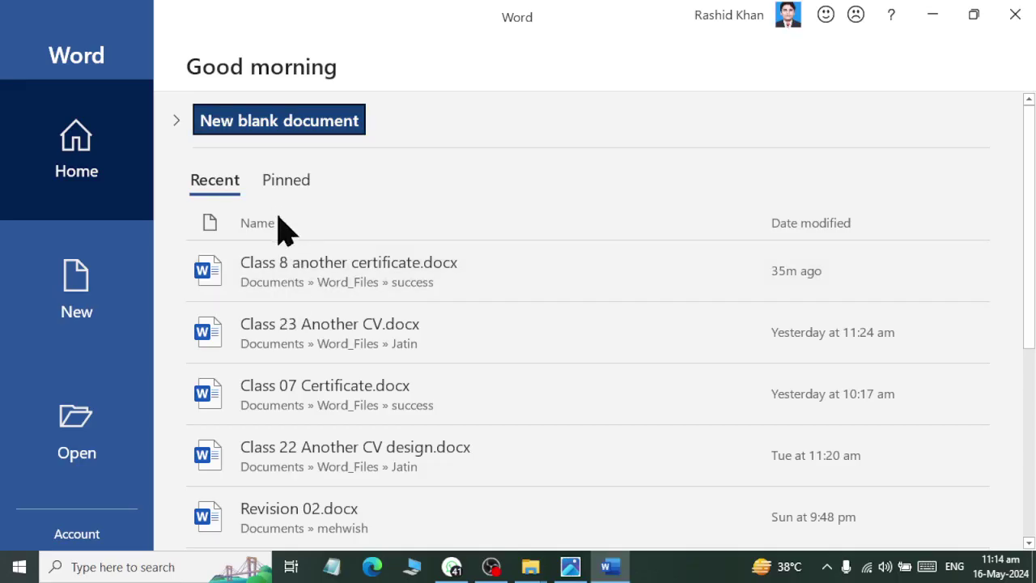
Create a document from the Apothecary newsletter template and delete all its body content.
left_click(84, 273)
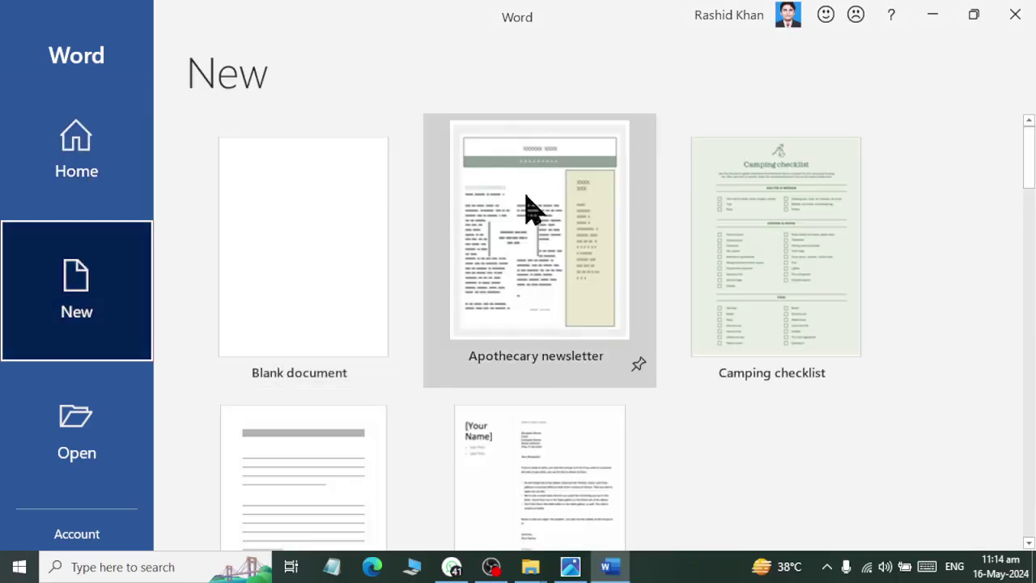
left_click(524, 234)
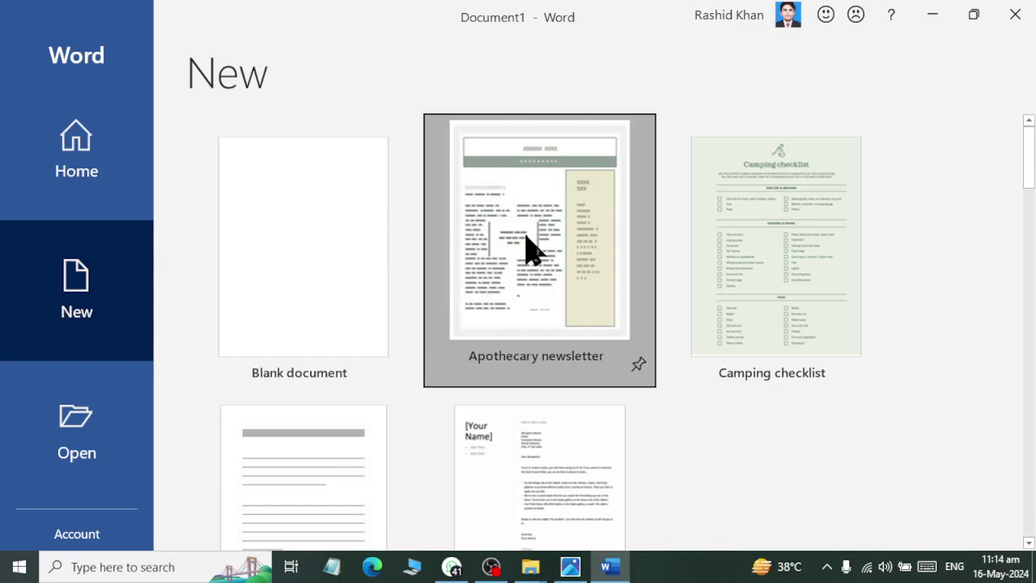
key("ctrl+a")
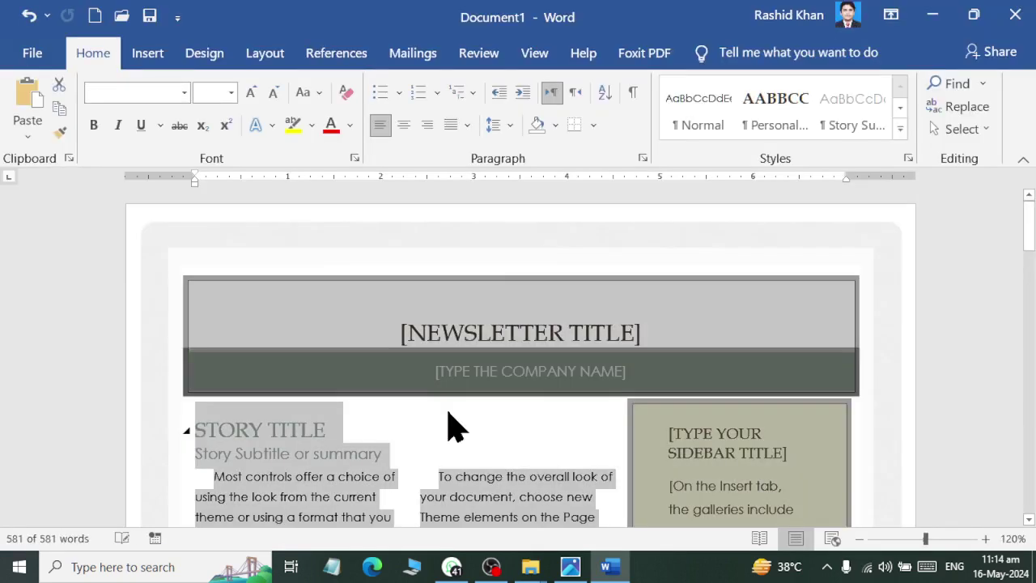
key("Delete")
Remove the company-name text box and grey line from the page header.
double_click(532, 267)
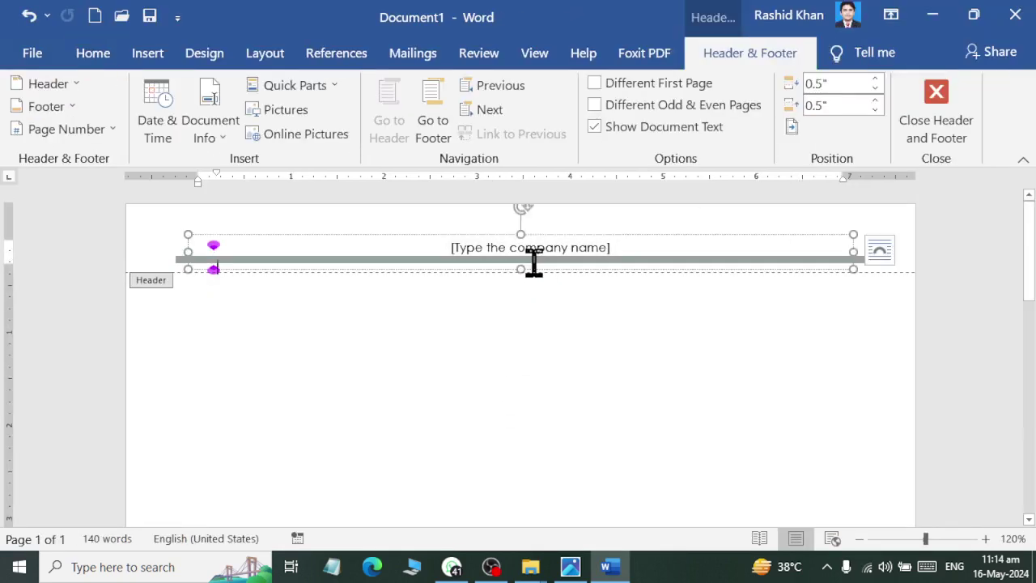
left_click(533, 260)
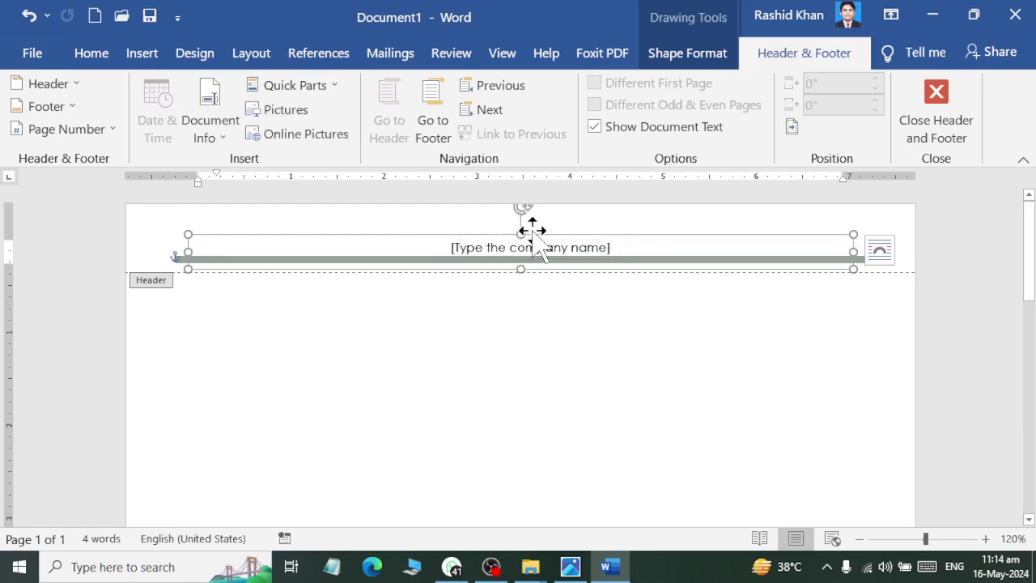
key("Delete")
left_click(558, 261)
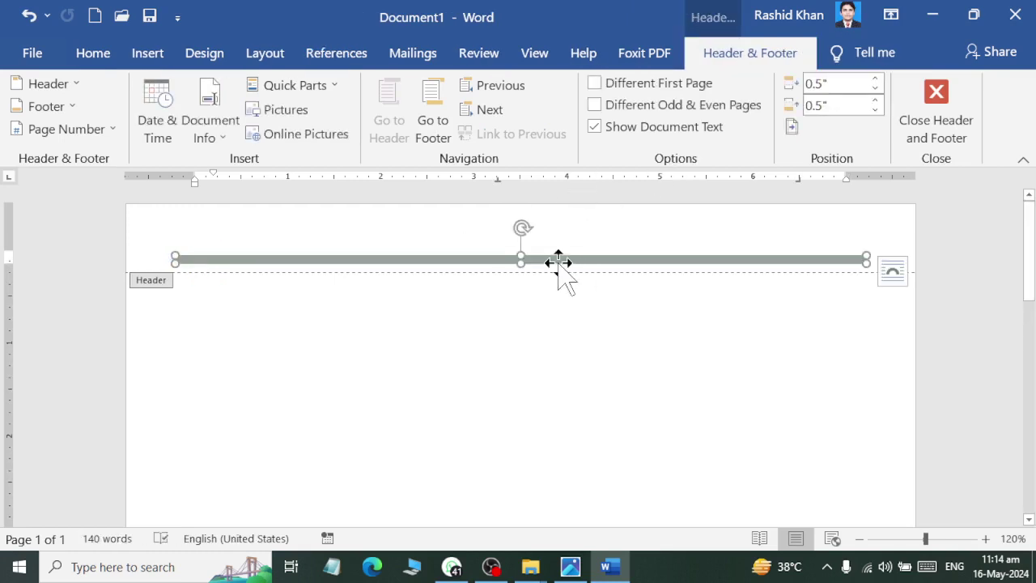
key("Delete")
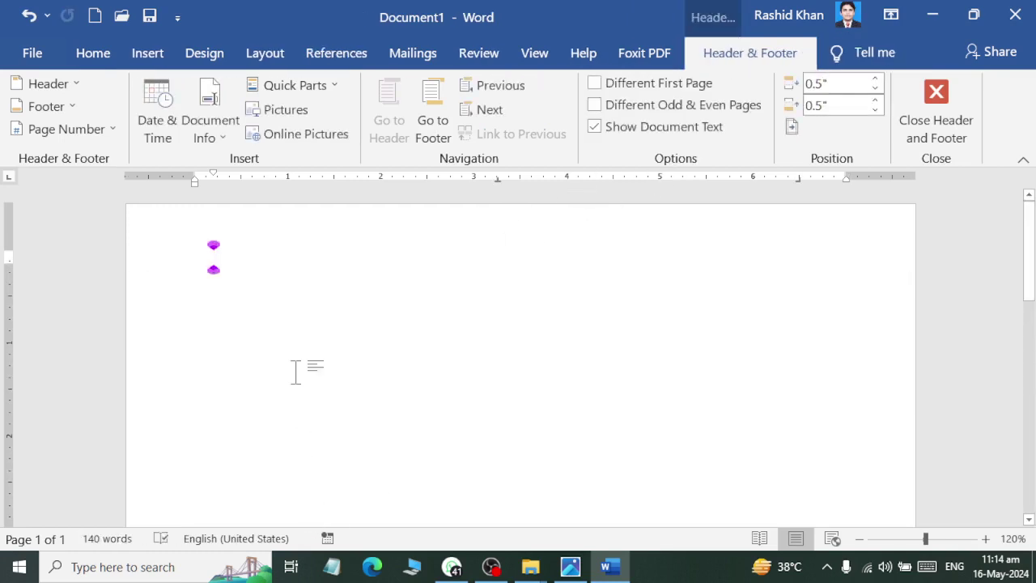
double_click(294, 370)
Look over the Insert WordArt styles and compare the blank page with the reference image.
scroll(250, 287, "up", 2, "ctrl")
left_click(149, 57)
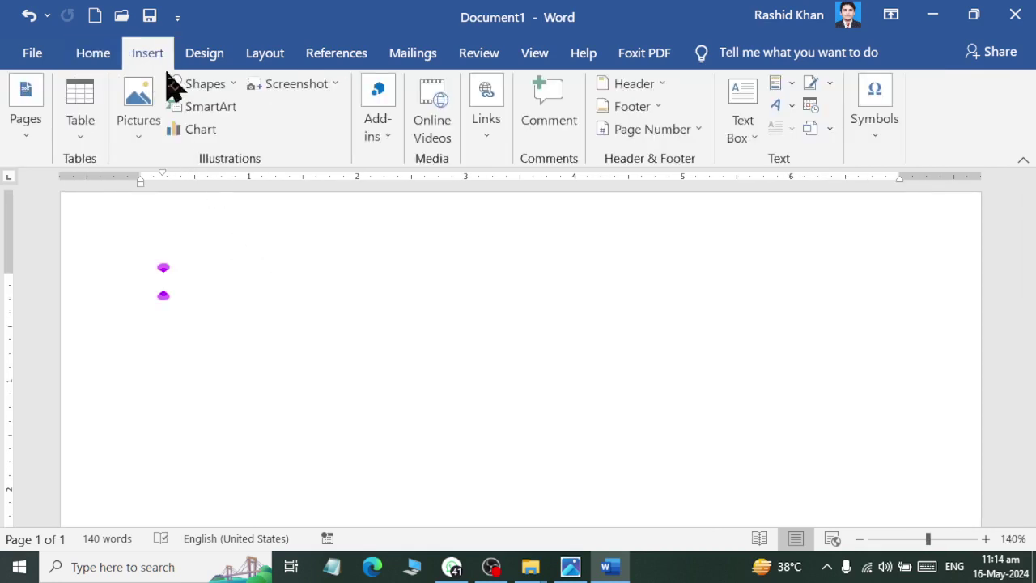
left_click(776, 106)
left_click(777, 106)
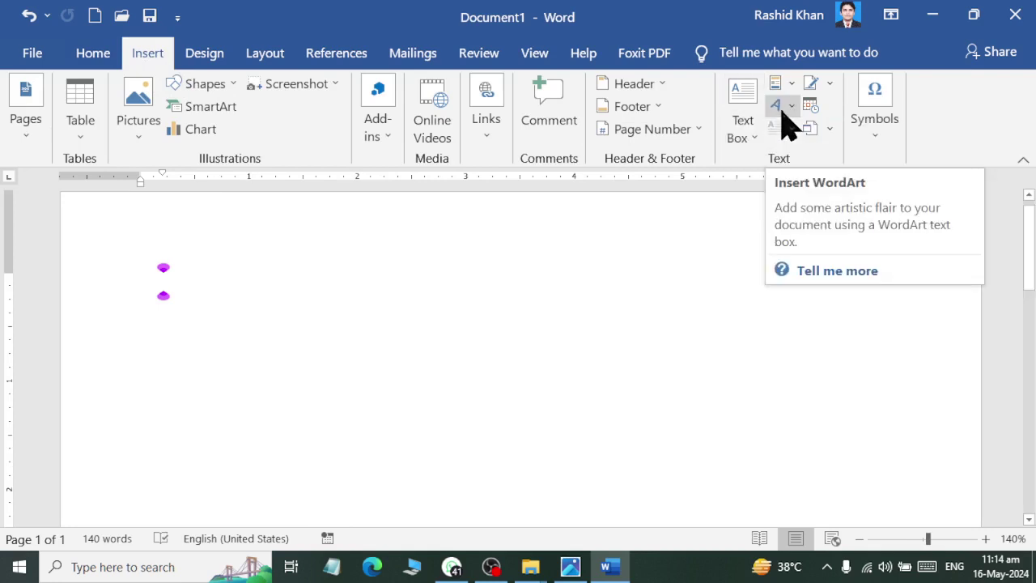
key("super")
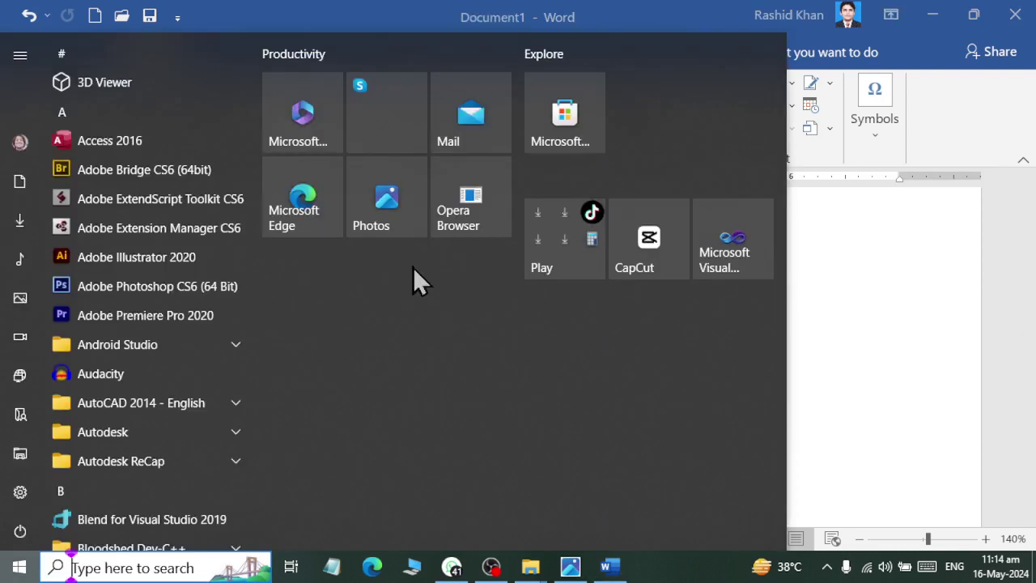
left_click(981, 364)
scroll(614, 289, "down", 1, "ctrl")
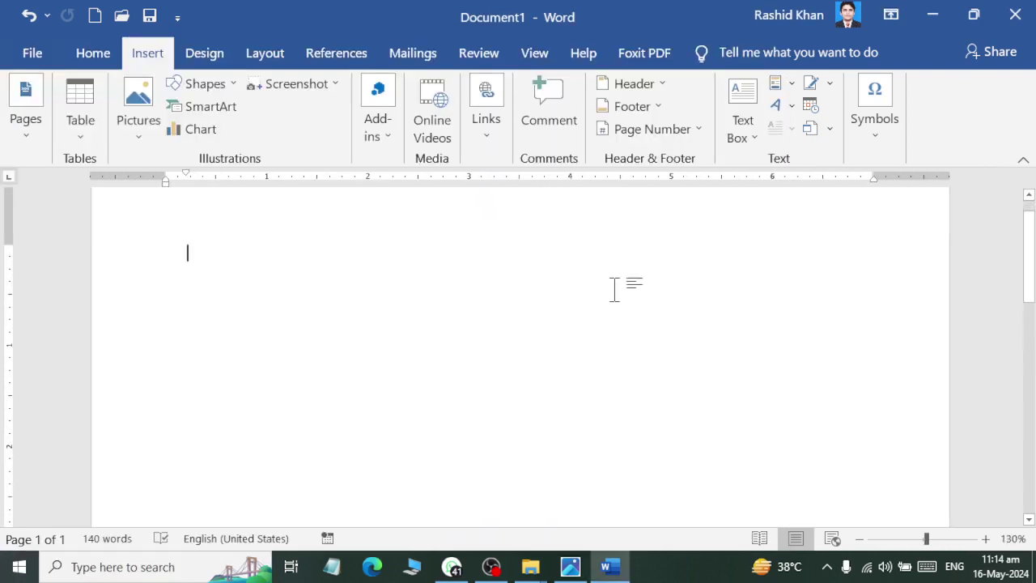
key("alt+Tab")
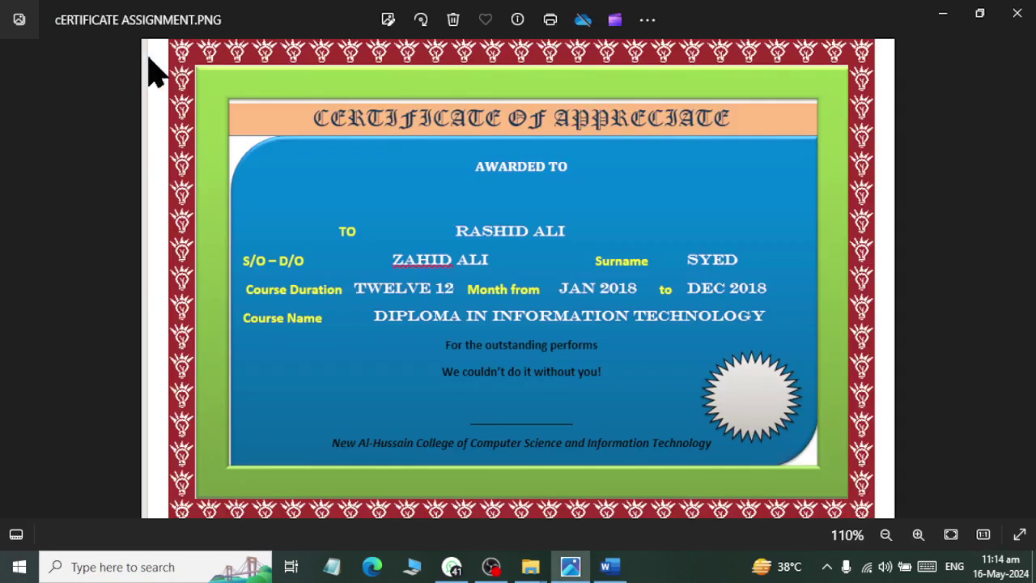
key("alt+Tab")
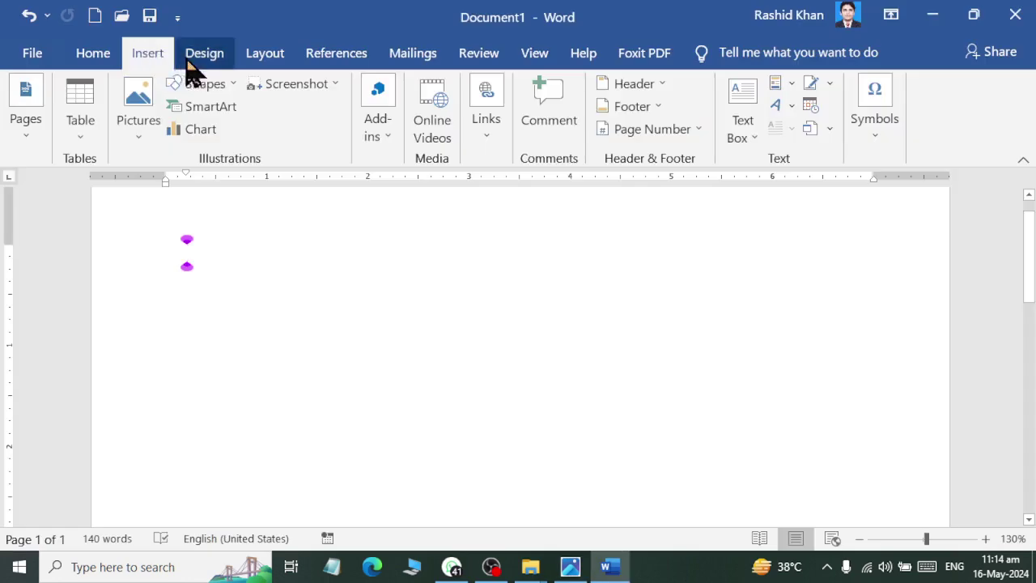
Apply a red triangle art page border around the whole page.
left_click(197, 59)
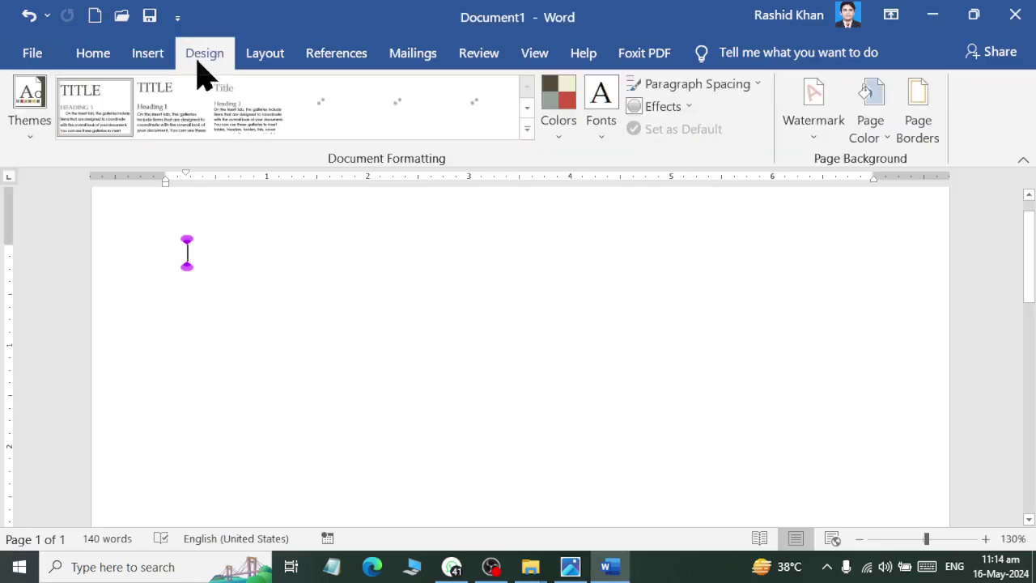
left_click(917, 142)
left_click(736, 488)
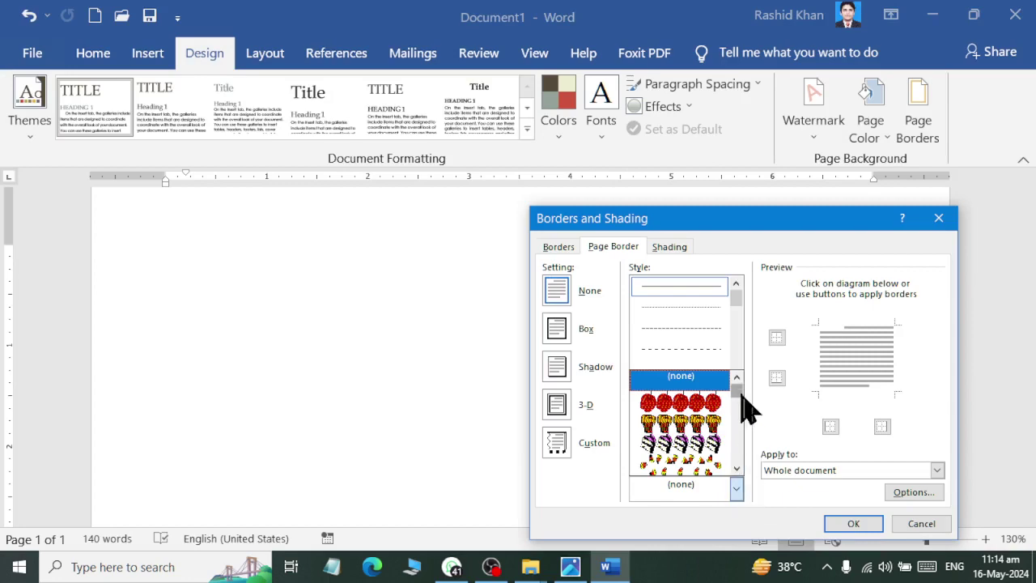
left_click_drag(739, 397, 745, 439)
left_click(720, 421)
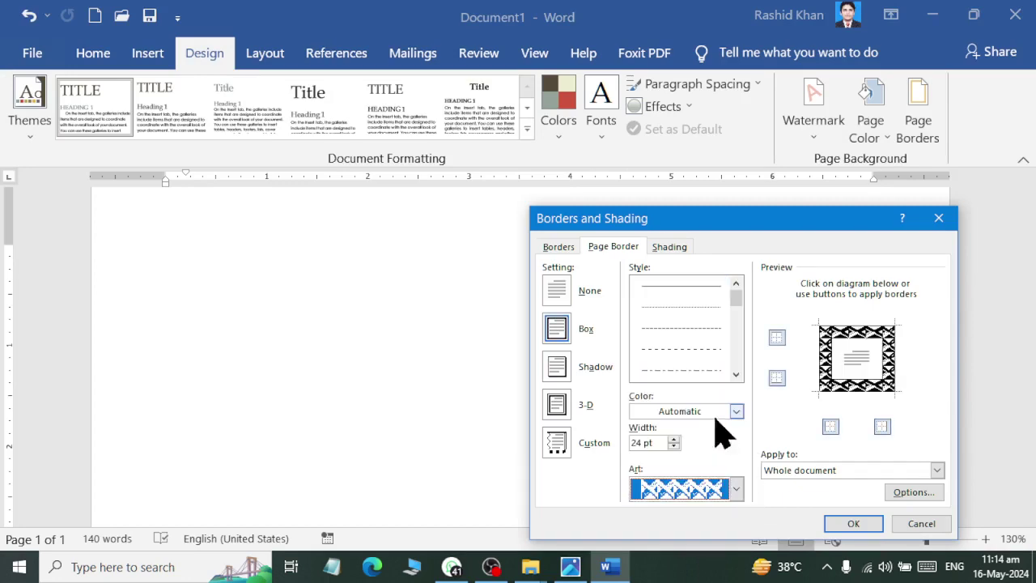
left_click(686, 415)
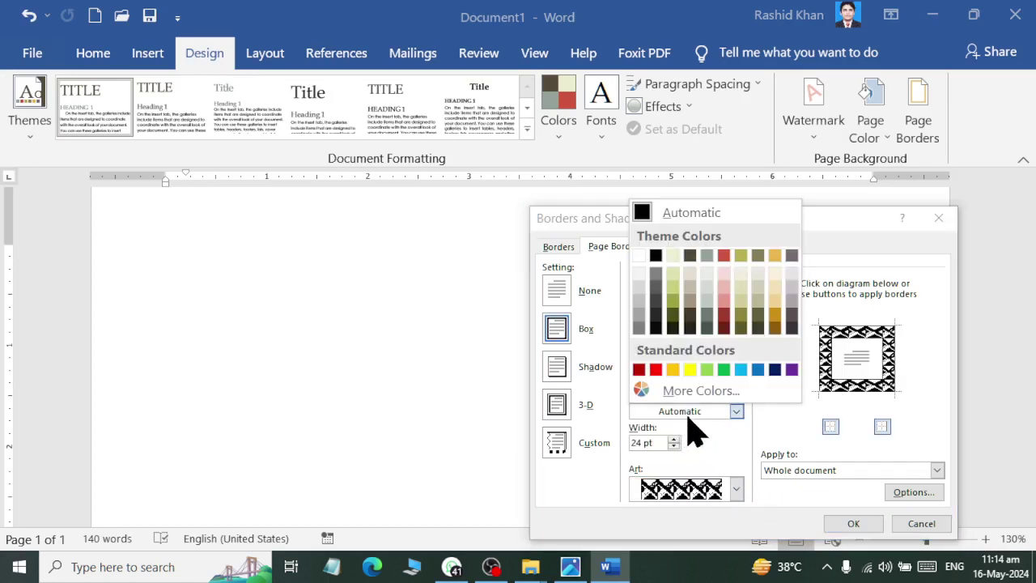
left_click(653, 369)
left_click(846, 524)
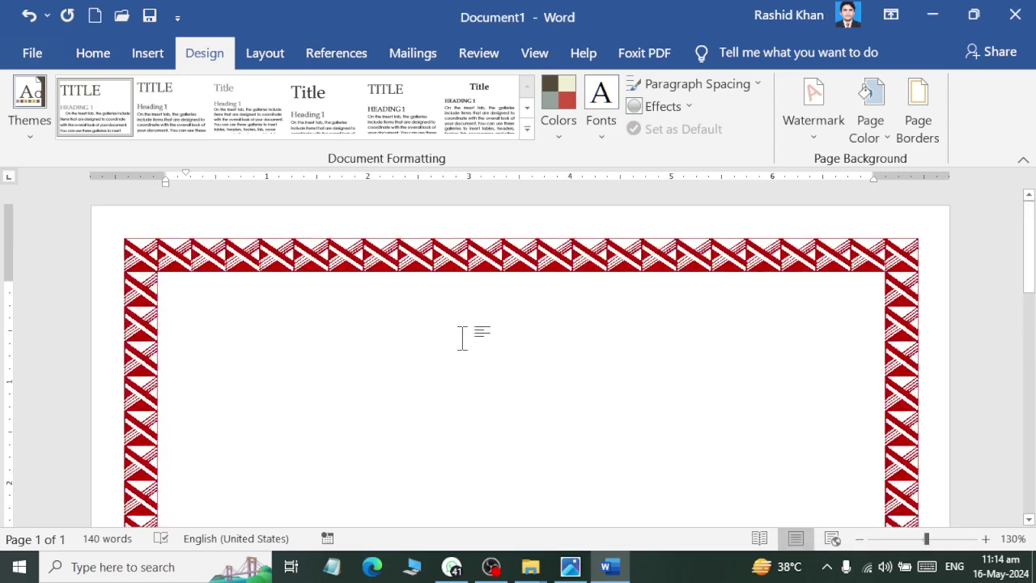
Set the page orientation to portrait from the Layout options.
scroll(462, 337, "down", 4)
scroll(462, 338, "down", 3)
scroll(465, 337, "down", 2)
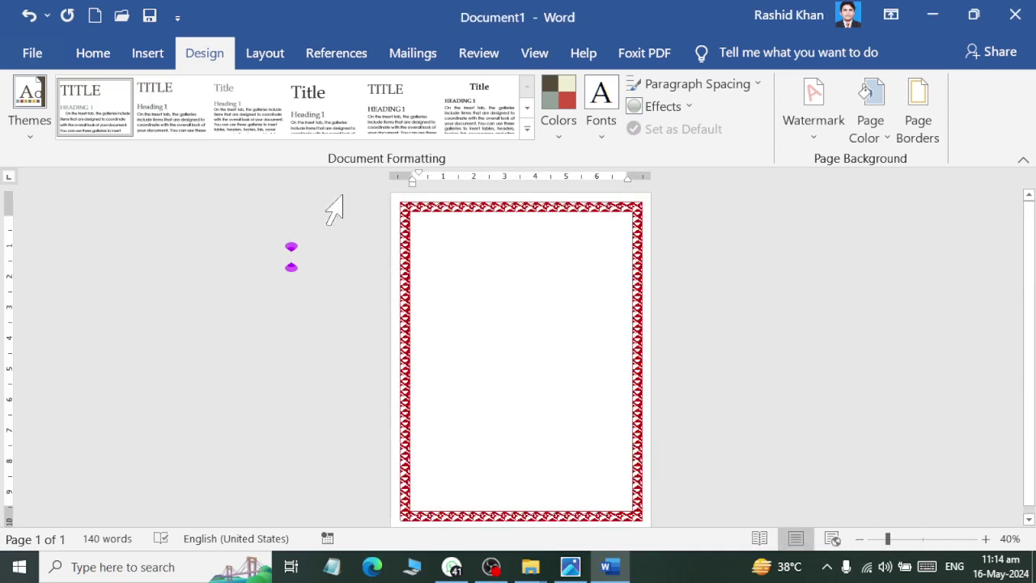
left_click(264, 53)
left_click(90, 105)
left_click(109, 173)
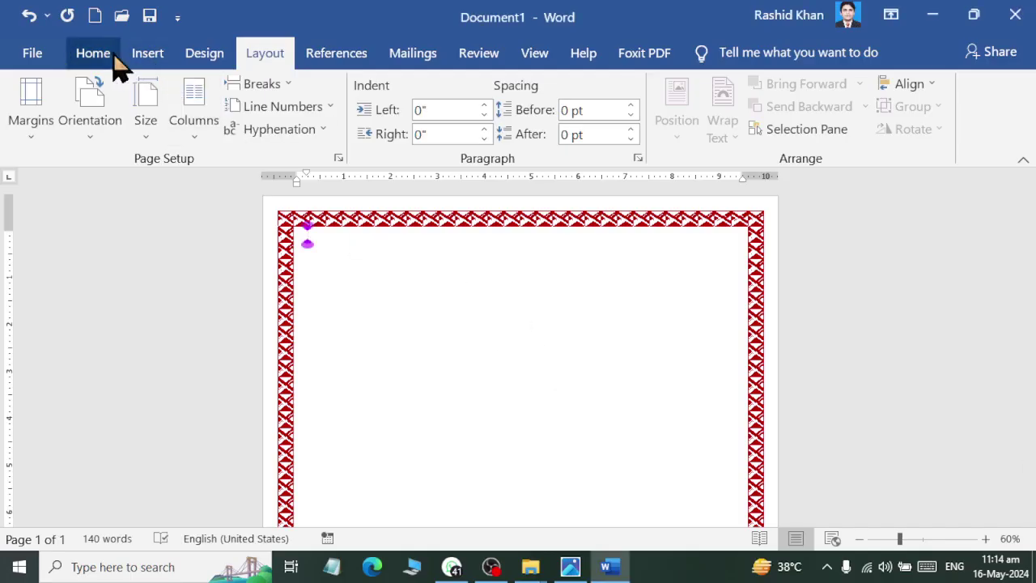
Draw a frame shape filling the page inside the red border, with a thinner edge.
left_click(147, 53)
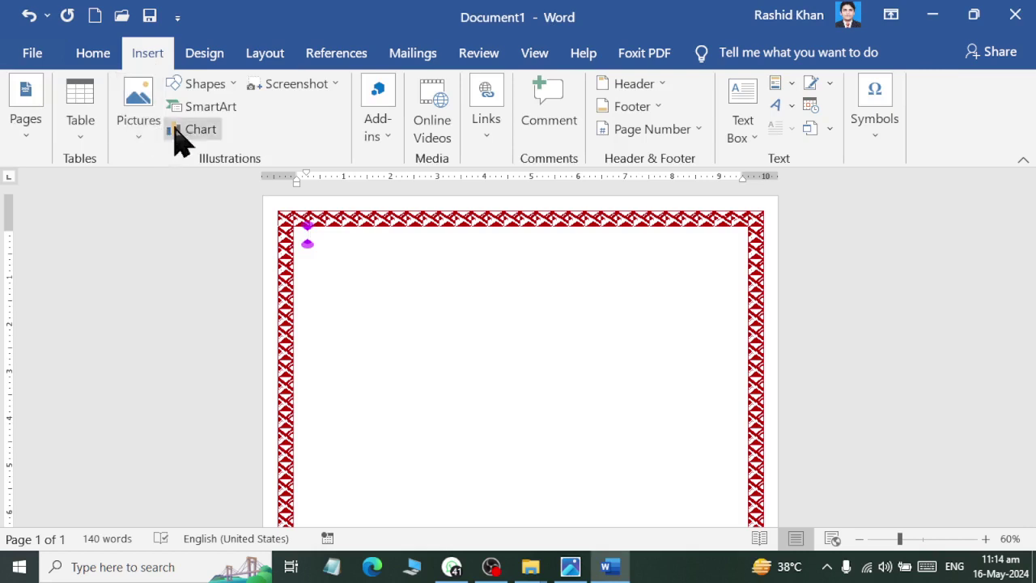
left_click(203, 84)
left_click(263, 309)
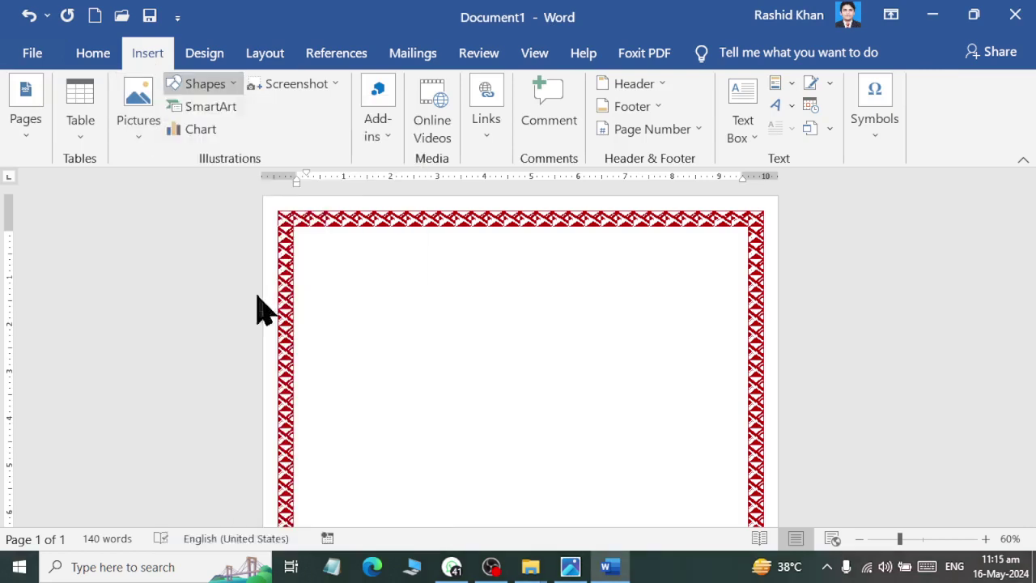
left_click_drag(316, 289, 509, 439)
left_click_drag(340, 300, 315, 235)
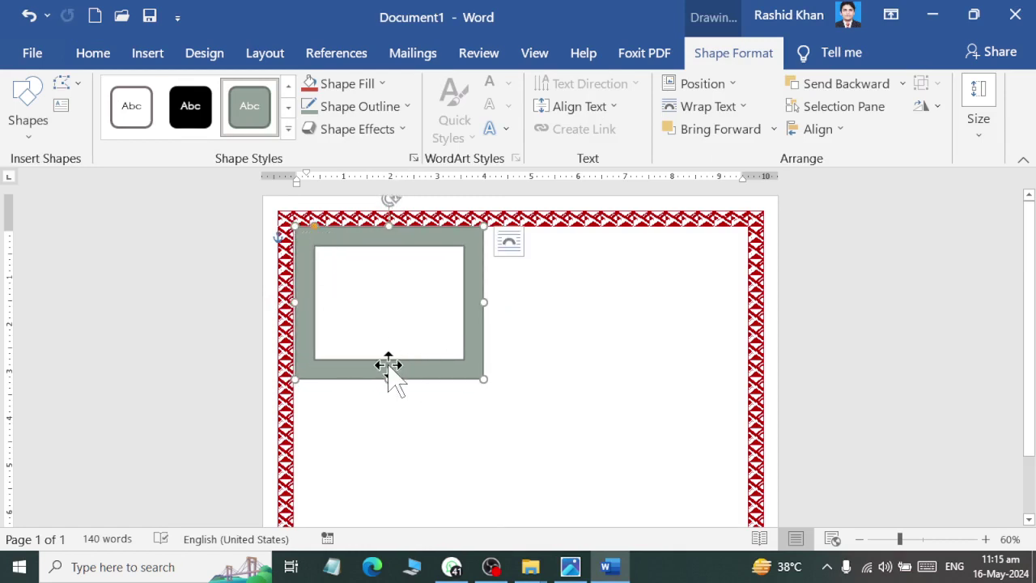
left_click_drag(389, 366, 388, 365)
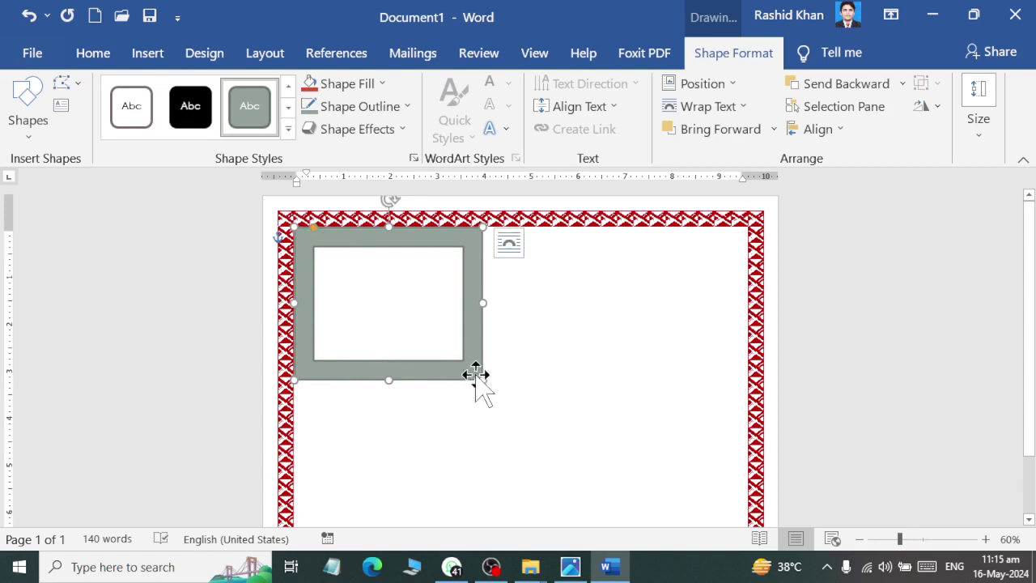
scroll(498, 306, "down", 2)
left_click_drag(483, 314, 745, 492)
scroll(635, 443, "up", 2)
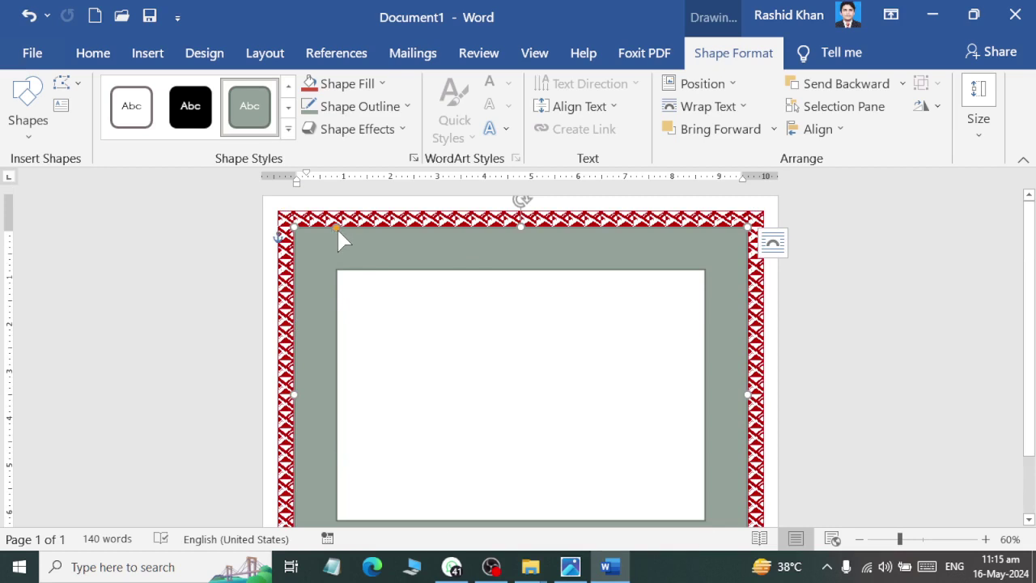
left_click_drag(336, 226, 322, 228)
Fill the frame green and apply a soft shading preset effect.
left_click(356, 129)
mouse_move(374, 166)
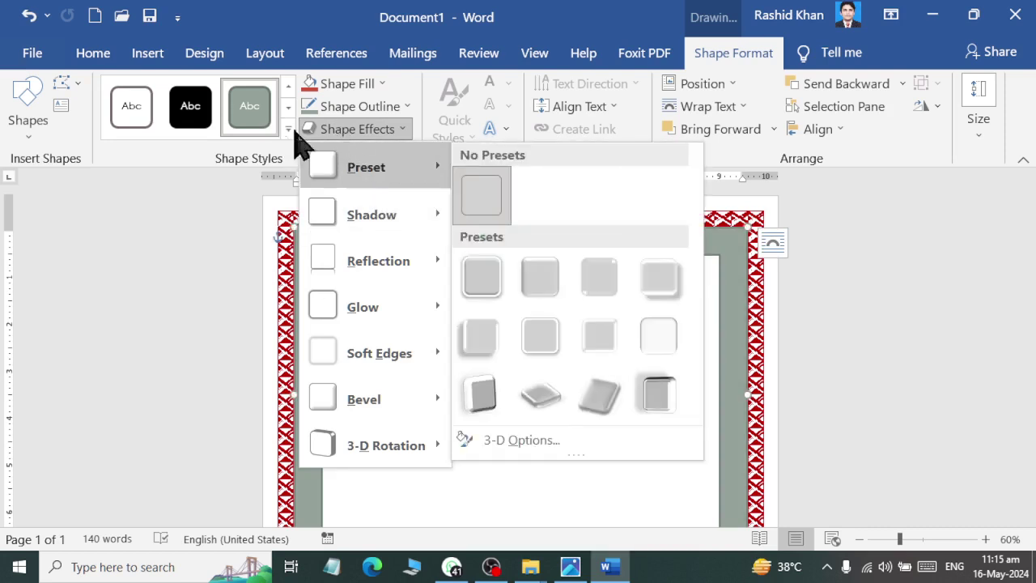
left_click(346, 85)
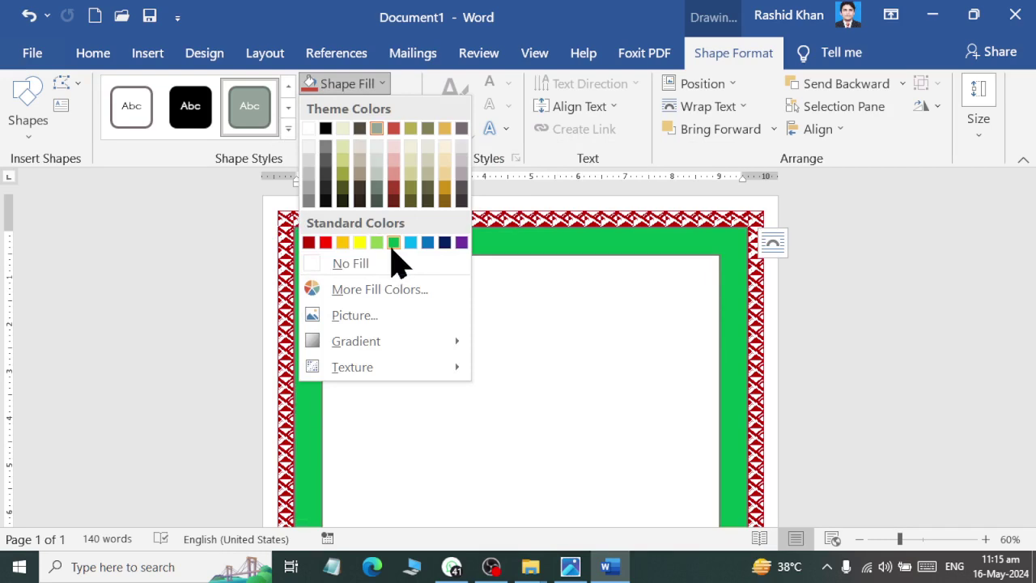
left_click(394, 243)
left_click(379, 108)
left_click(374, 131)
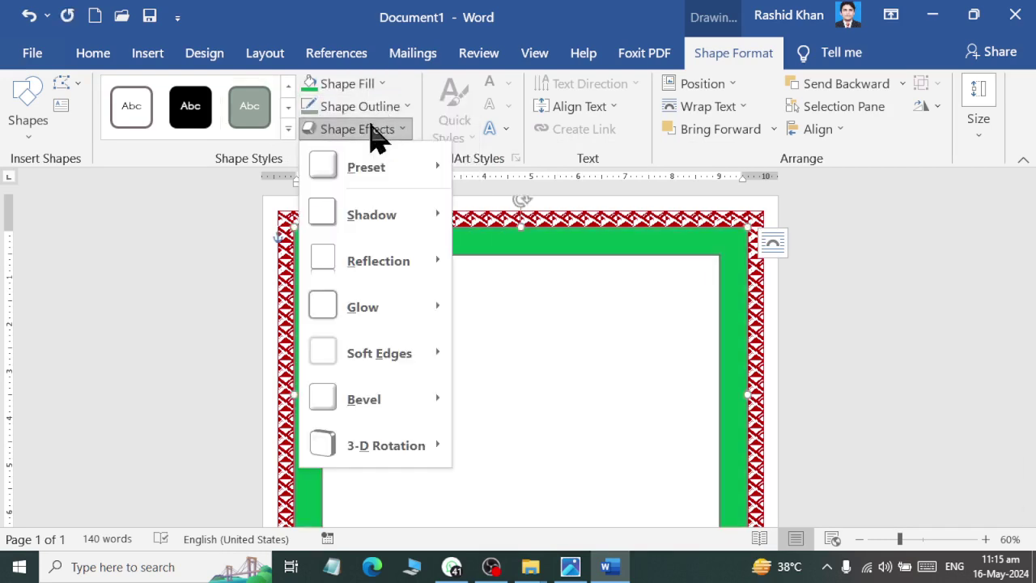
mouse_move(366, 166)
left_click(498, 271)
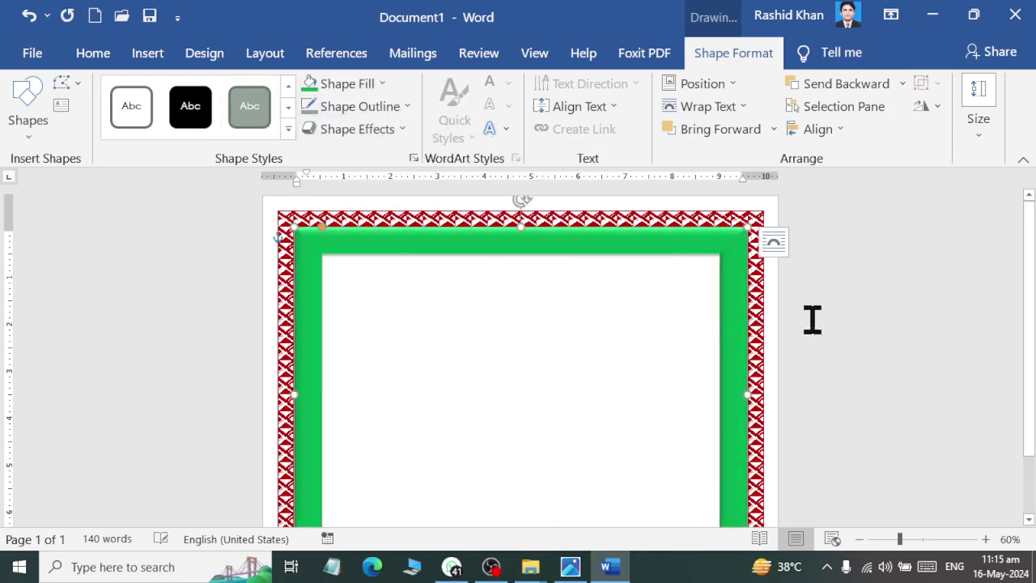
left_click(536, 330)
Review the page and compare it with the reference certificate image.
scroll(526, 331, "down", 3)
scroll(522, 332, "up", 3)
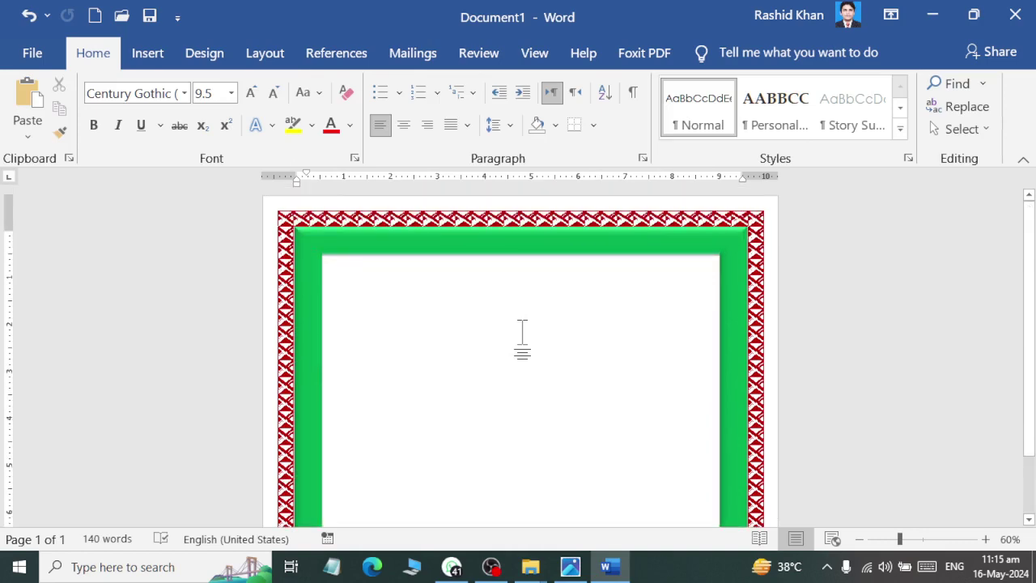
scroll(522, 337, "down", 1)
key("alt+Tab")
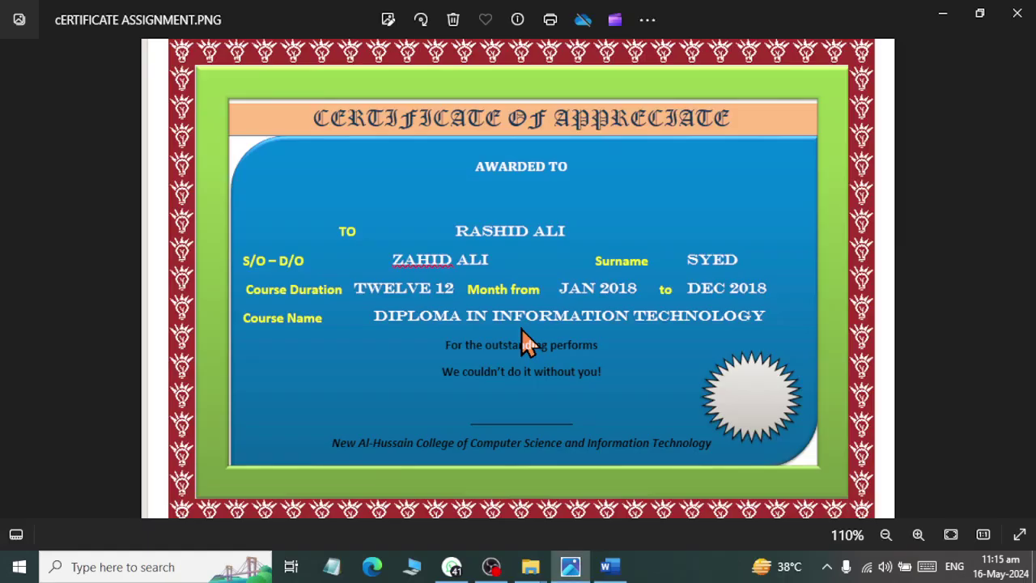
Draw a rectangle in the frame's top-left inner corner as the banner.
key("alt+Tab")
left_click(153, 55)
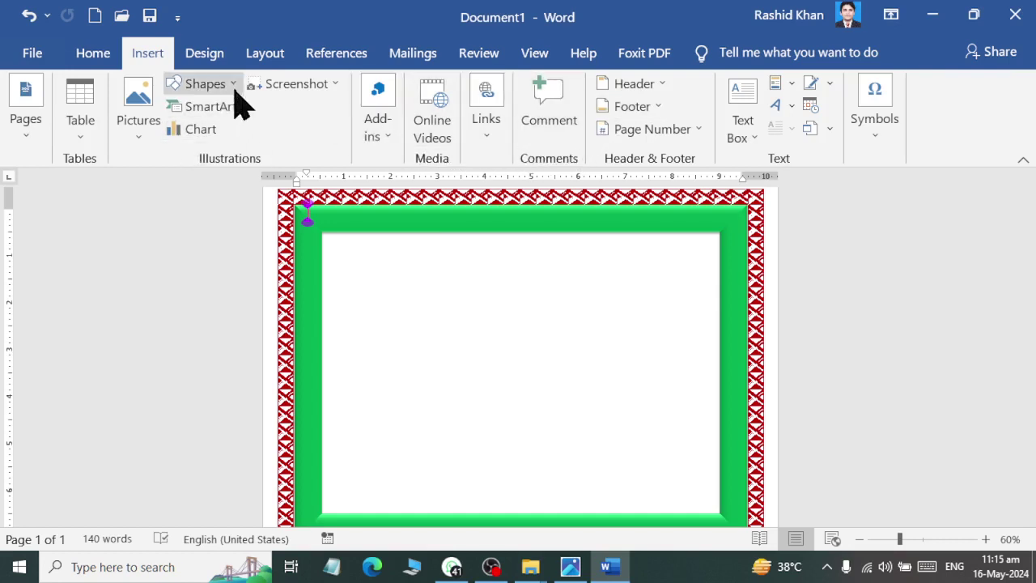
left_click(234, 88)
left_click(256, 129)
key("alt+Tab")
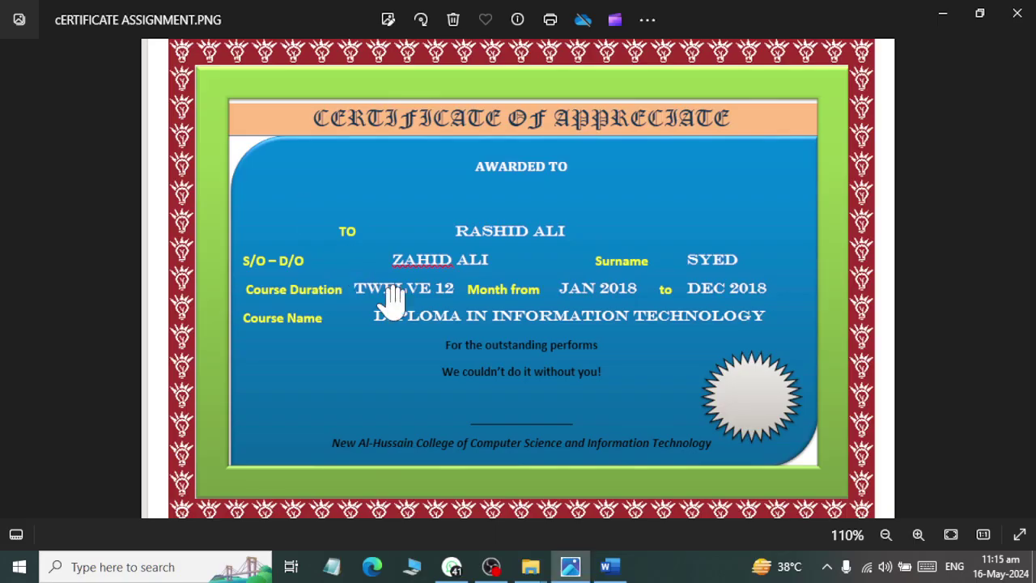
key("alt+Tab")
left_click_drag(356, 247, 680, 274)
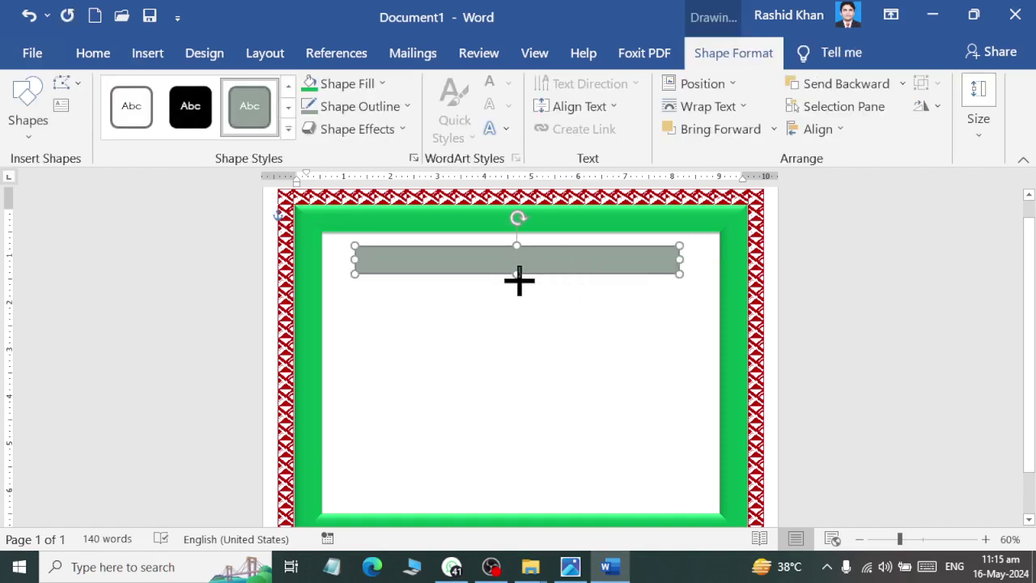
left_click_drag(518, 276, 485, 253)
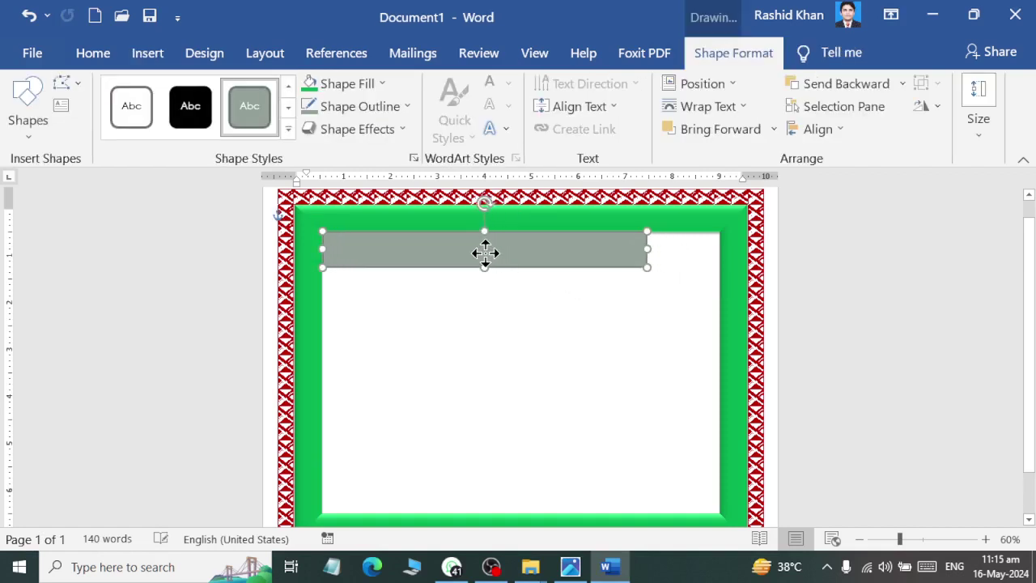
key("alt+Tab")
key("alt+Tab")
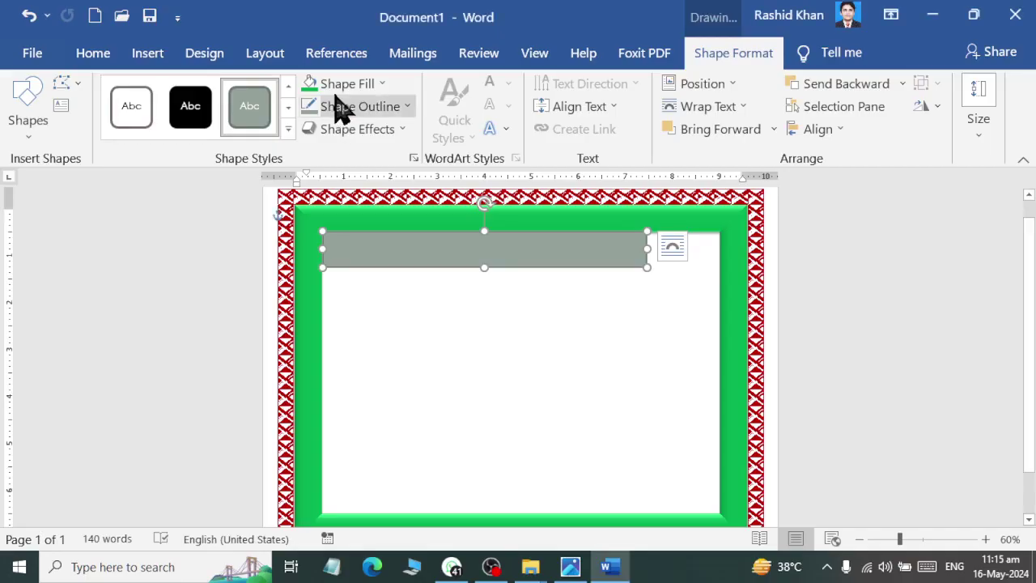
Make the banner gold with no outline, widen it to the frame's right, and bevel it.
left_click(364, 85)
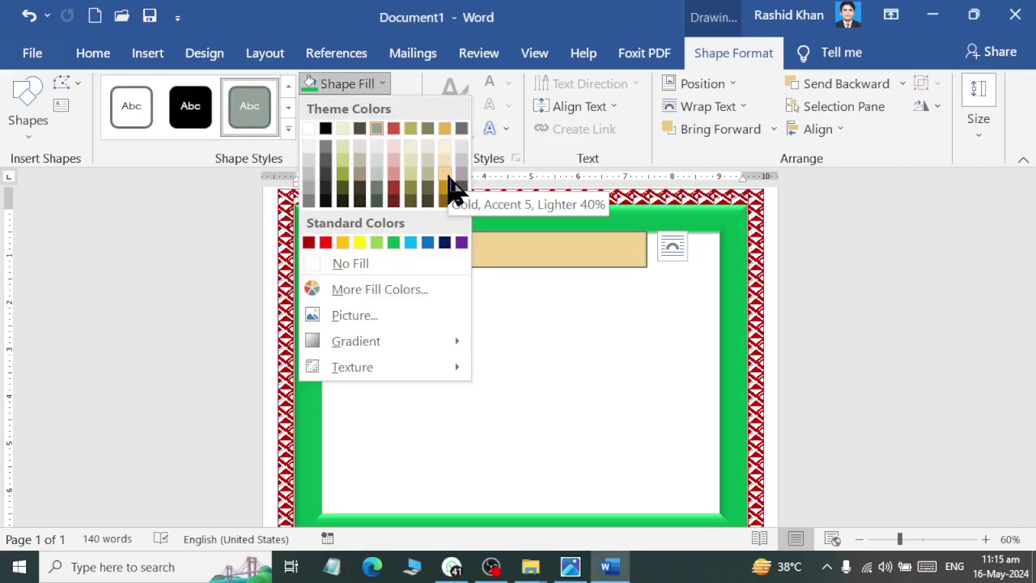
left_click(349, 244)
left_click(368, 108)
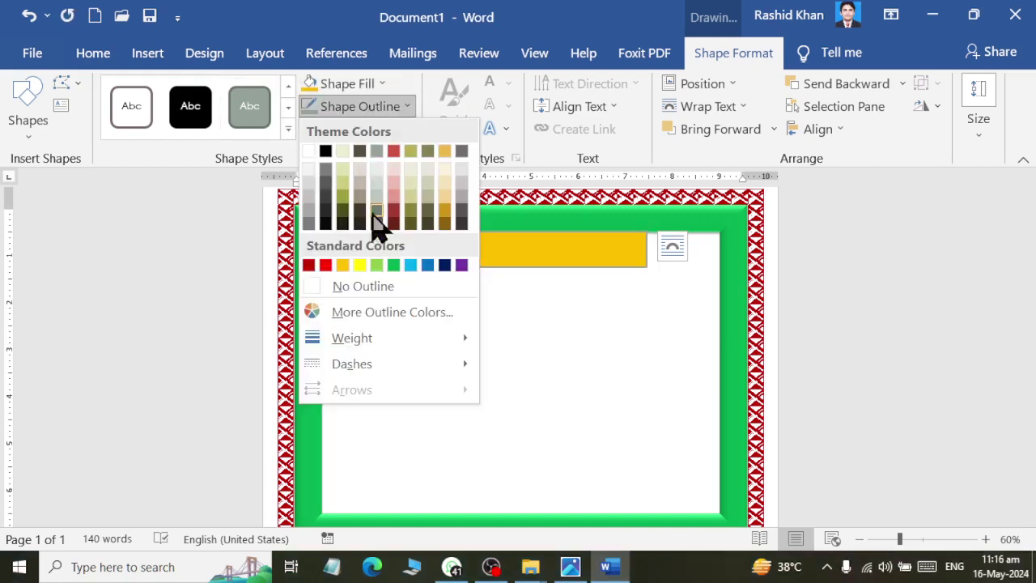
left_click(369, 290)
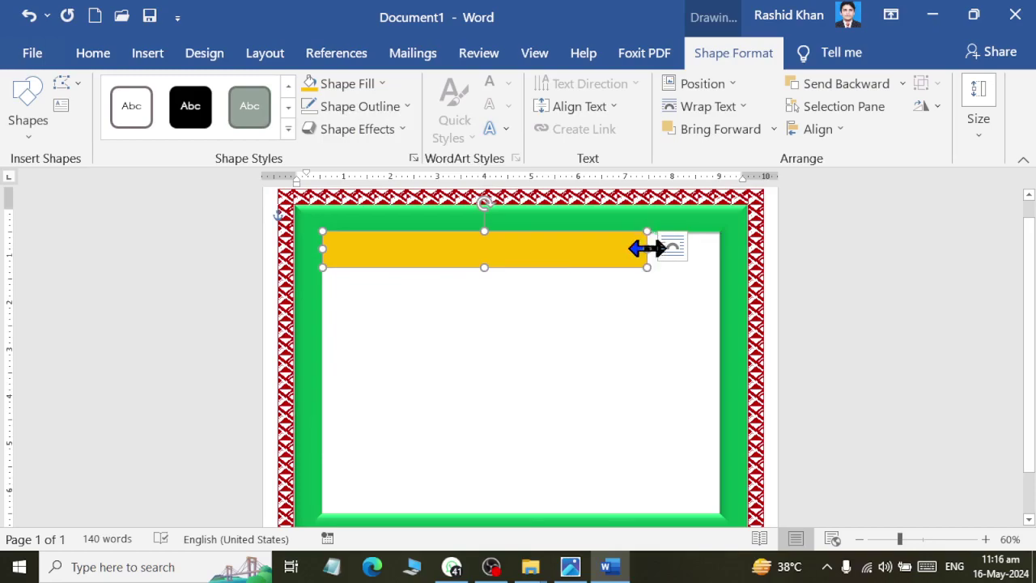
left_click_drag(647, 249, 710, 249)
key("alt+Tab")
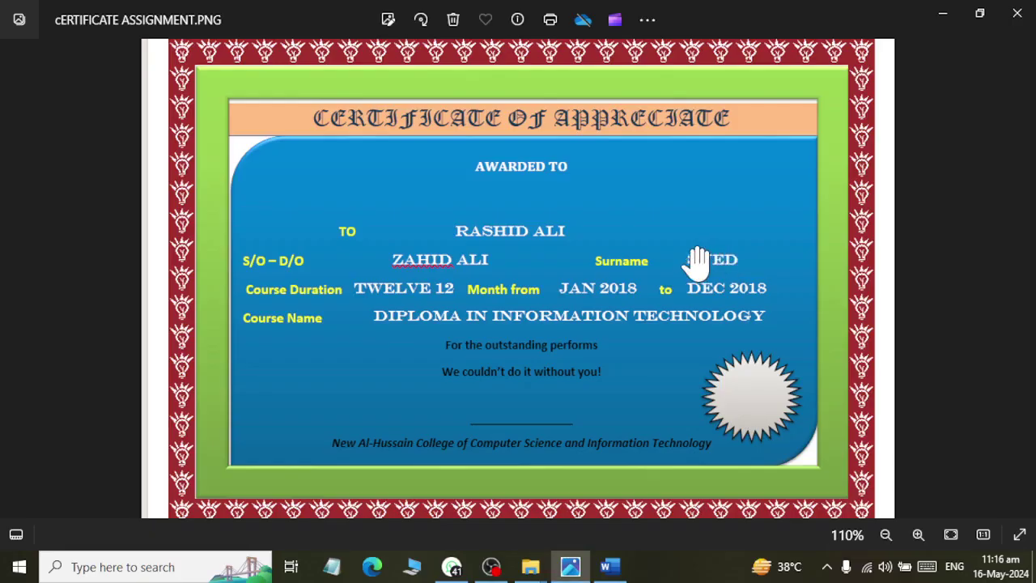
key("alt+Tab")
left_click(364, 129)
mouse_move(366, 167)
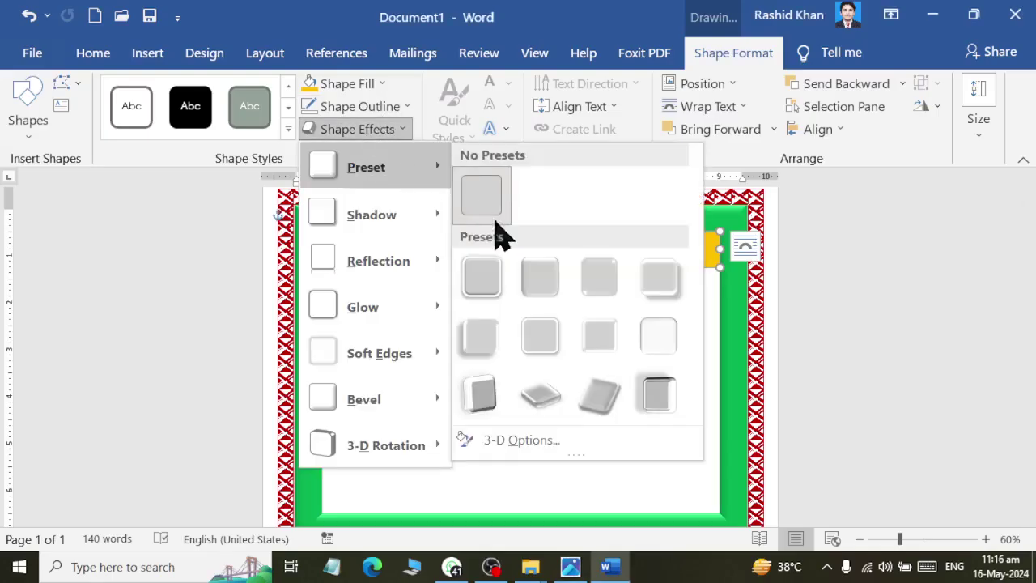
left_click(541, 277)
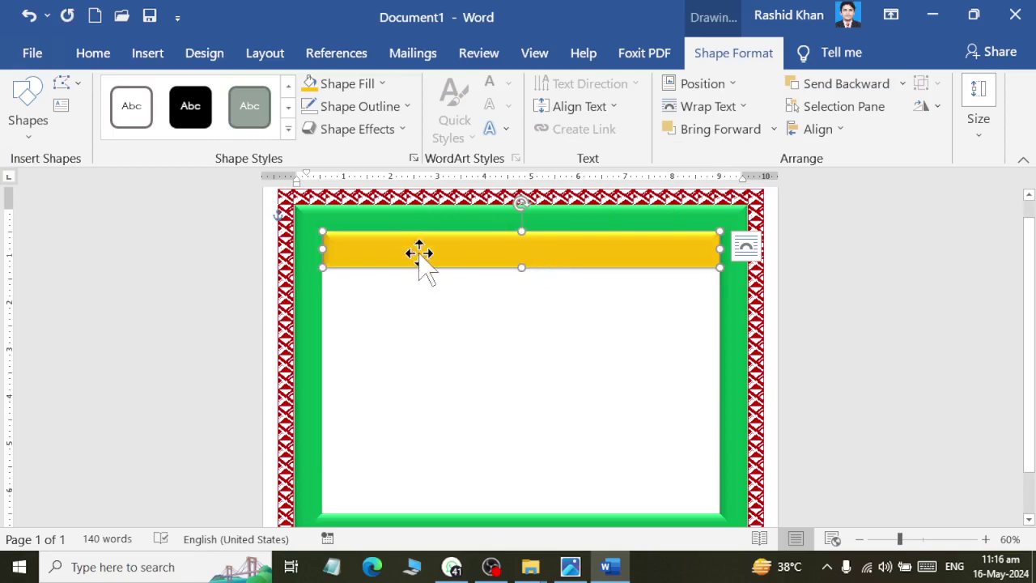
key("alt+Tab")
key("alt+Tab")
Choose a rounded rectangle shape for the panel below the banner.
left_click(139, 57)
left_click(217, 86)
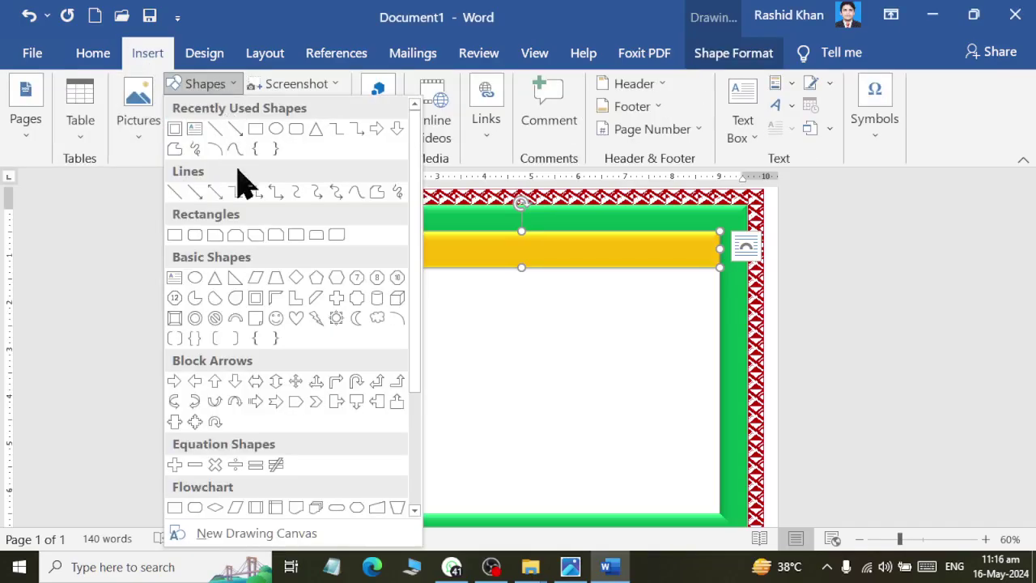
left_click(336, 237)
Draw the rounded panel under the gold bar, matching its width and reaching the frame bottom.
left_click_drag(349, 291, 475, 444)
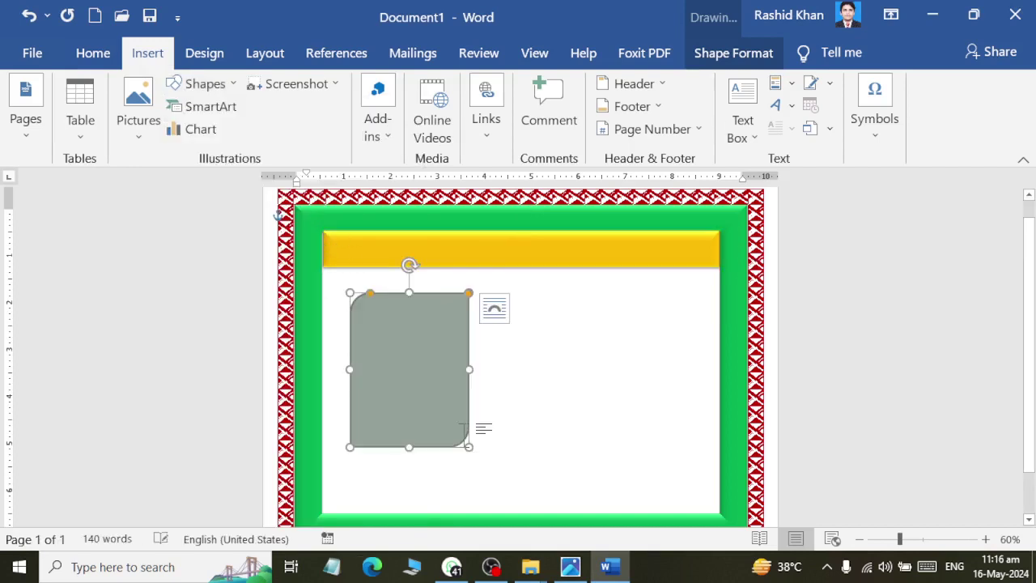
left_click_drag(388, 329, 382, 317)
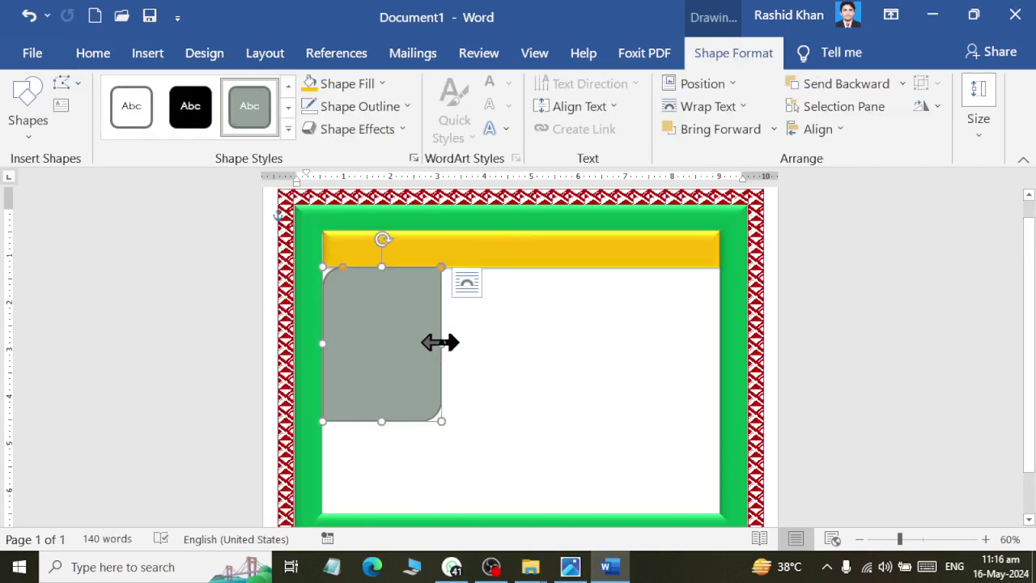
left_click_drag(439, 342, 719, 396)
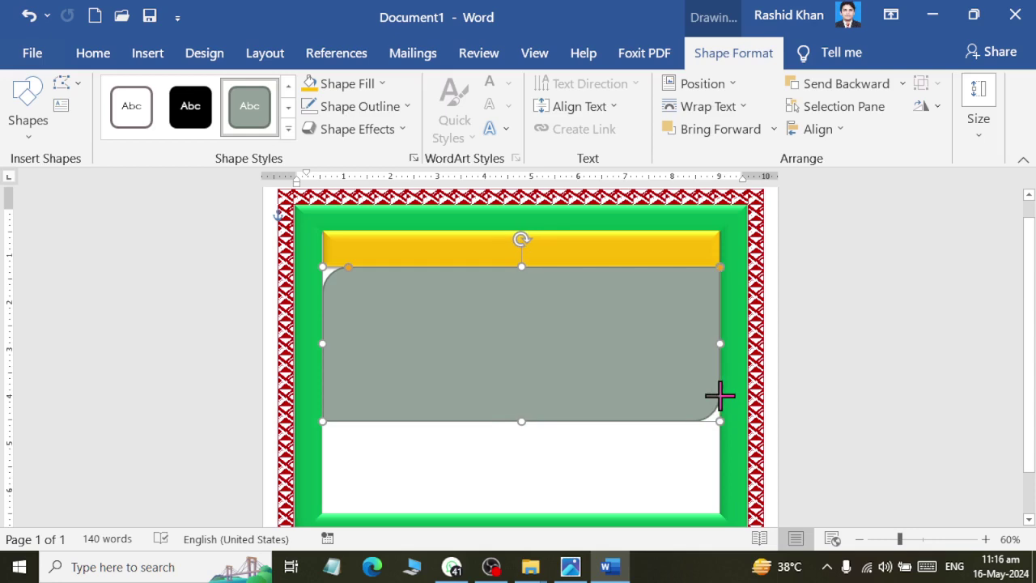
left_click_drag(522, 422, 523, 513)
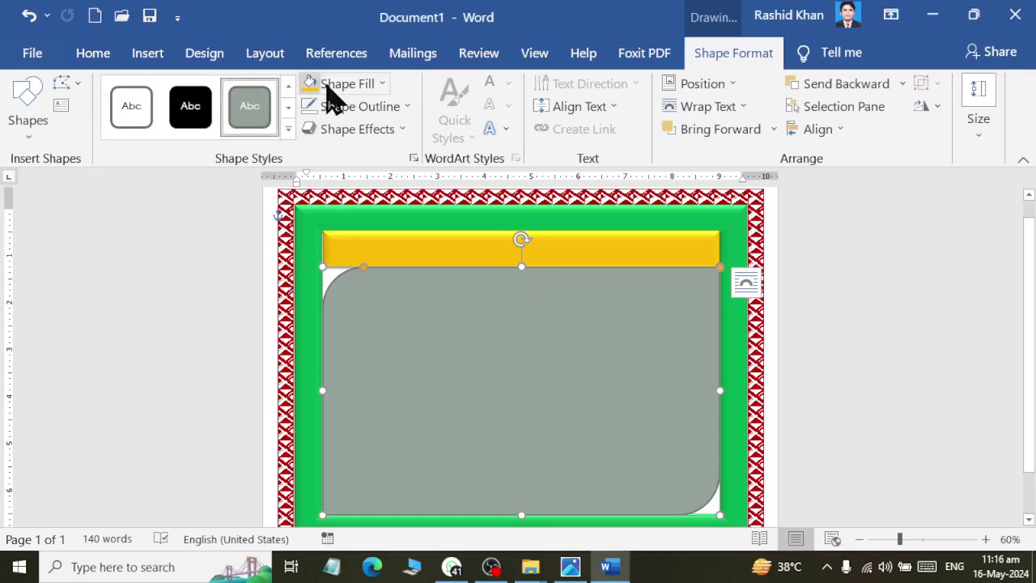
Fill the panel light blue, give it a preset bevel effect, and compare with the reference.
left_click(344, 83)
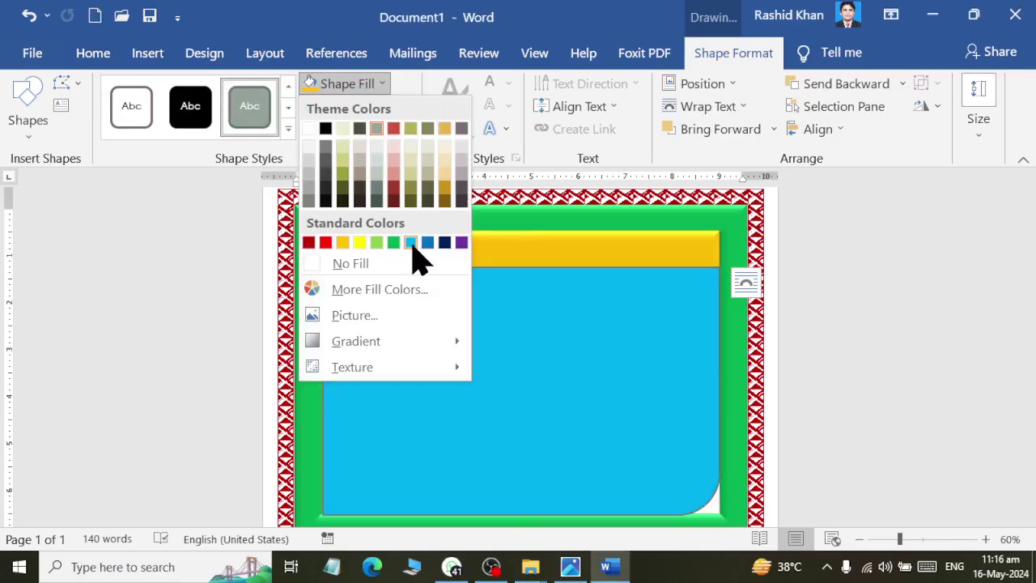
left_click(410, 242)
left_click(357, 129)
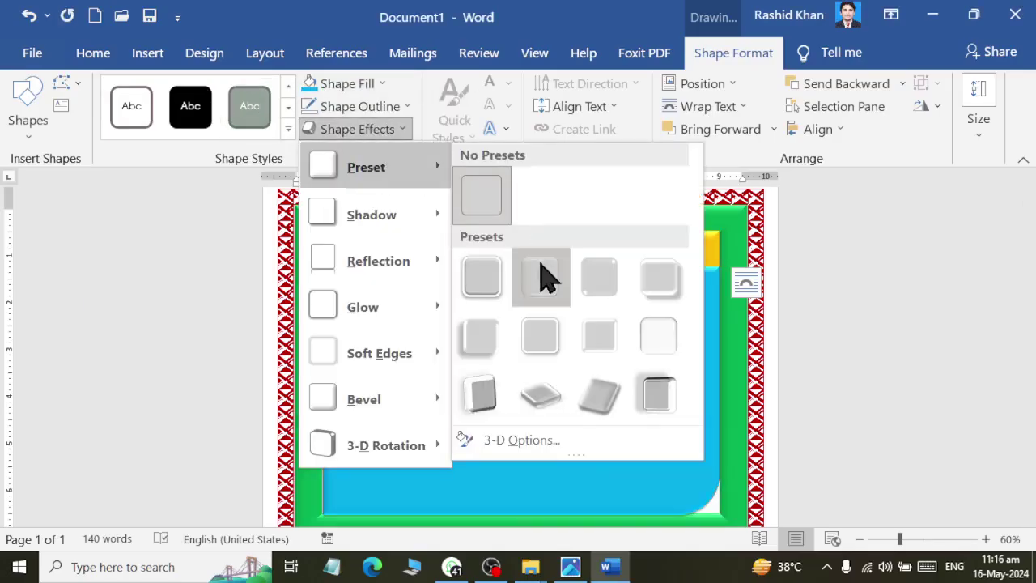
left_click(540, 277)
left_click(357, 130)
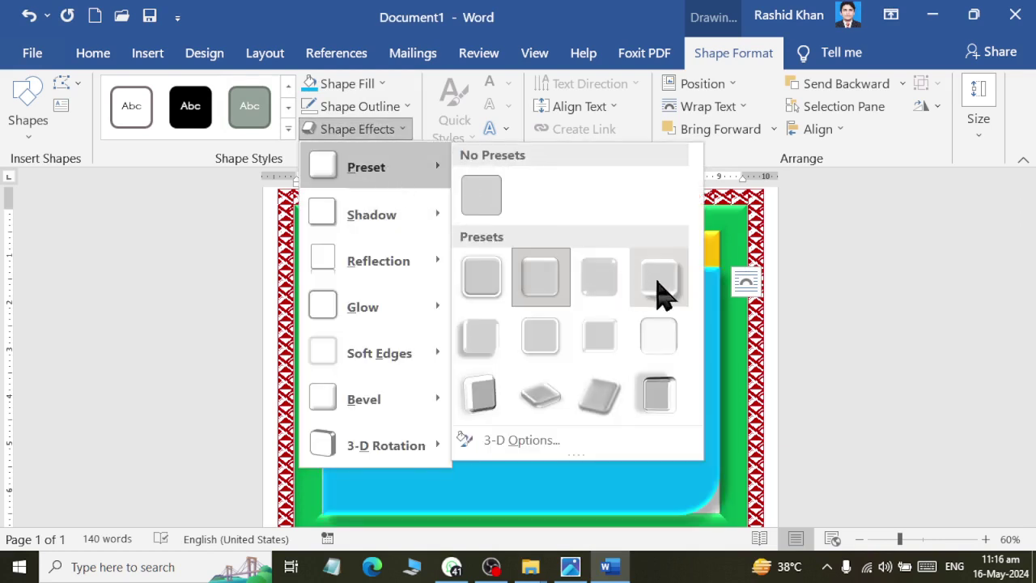
left_click(478, 291)
right_click(475, 331)
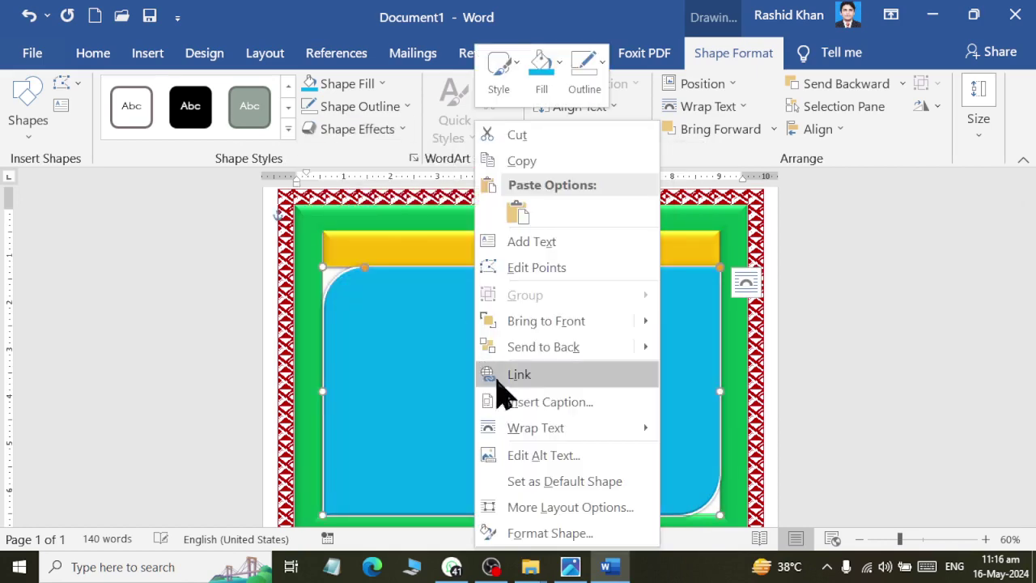
key("Escape")
left_click(849, 370)
left_click(374, 408)
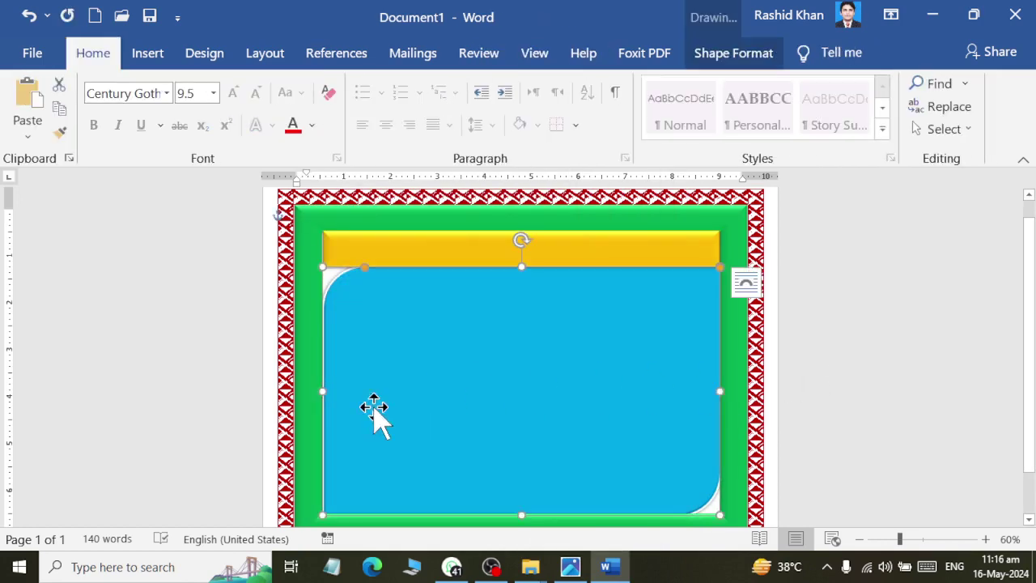
left_click(900, 437)
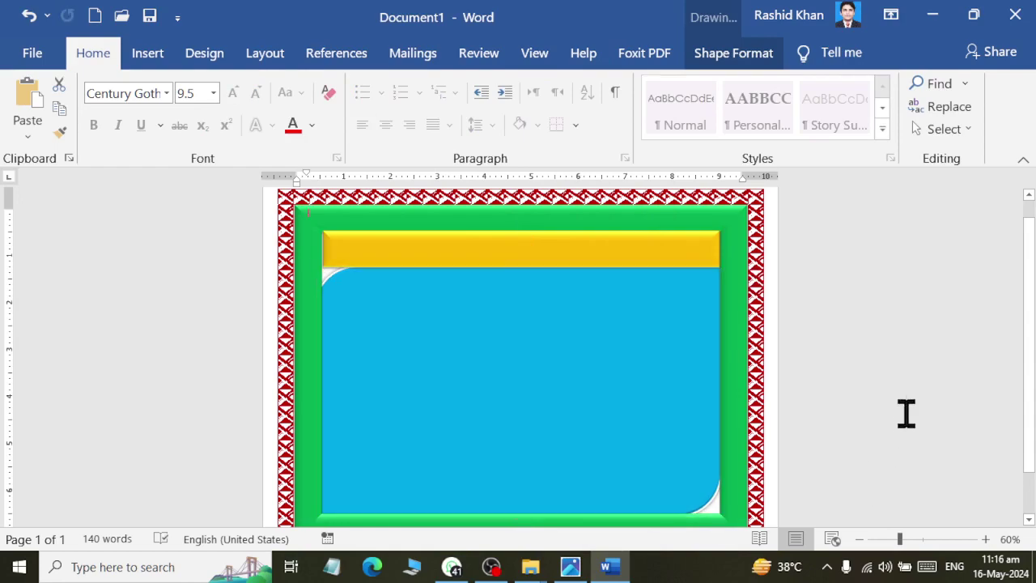
key("alt+Tab")
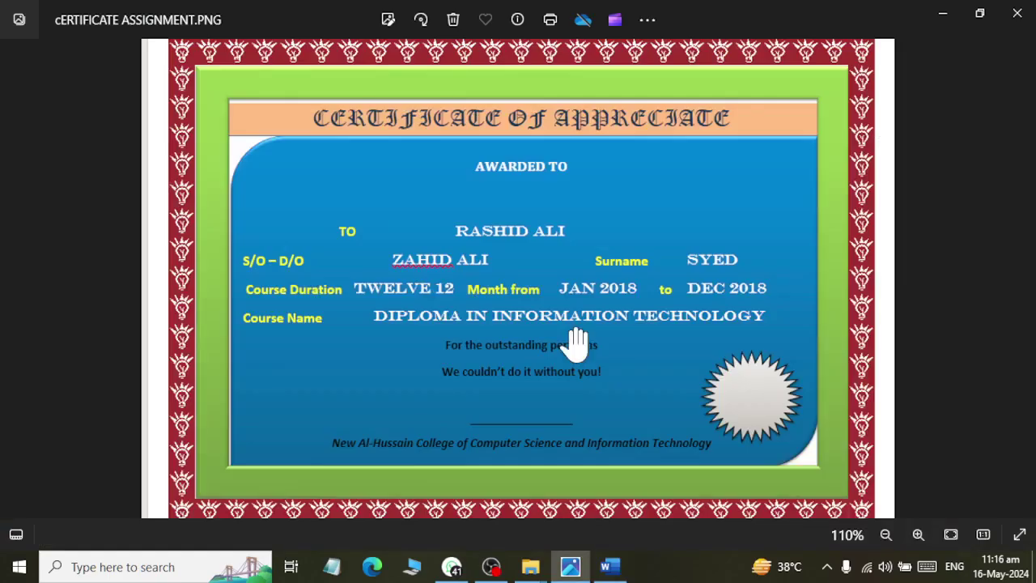
Insert a WordArt box over the gold banner reading 'AWARDED TO' and select its text.
key("alt+Tab")
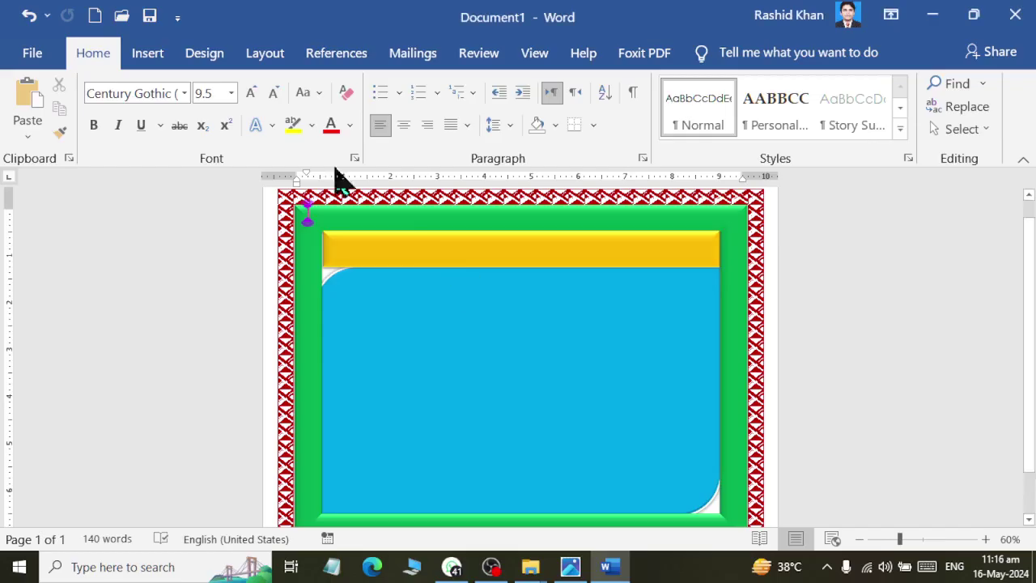
left_click(160, 55)
left_click(234, 86)
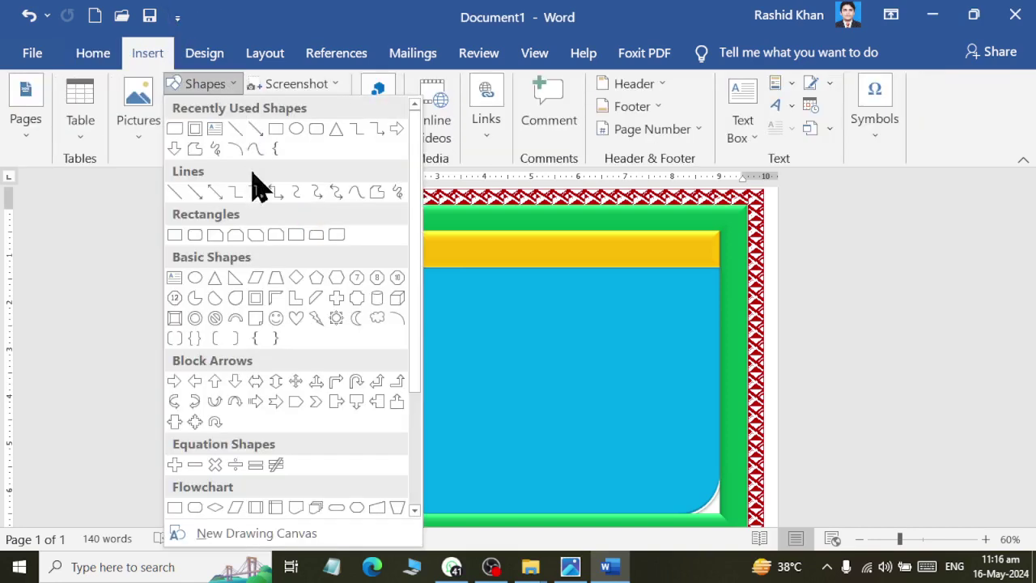
key("alt+Tab")
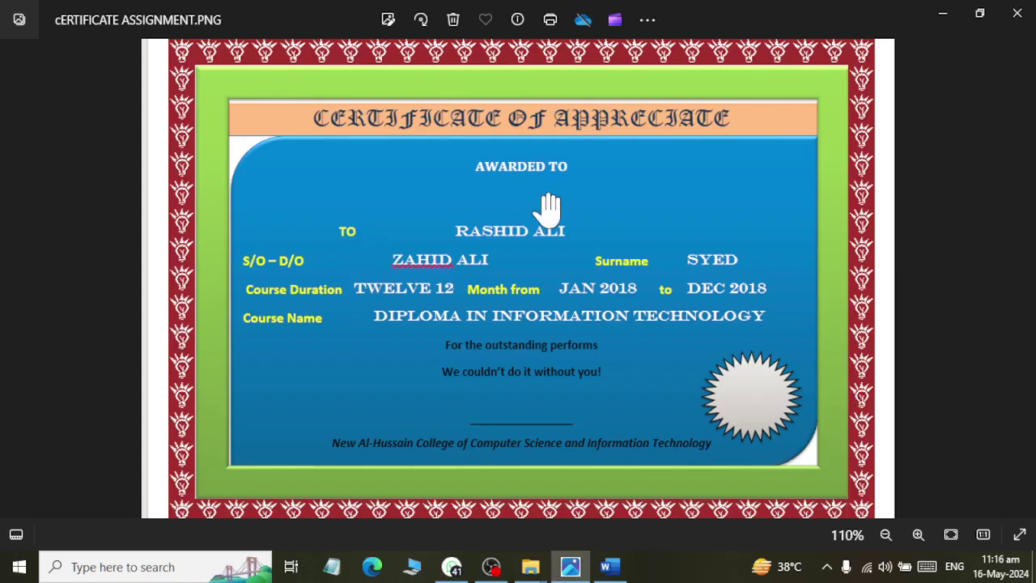
key("alt+Tab")
key("alt+Tab")
key("alt+Tab")
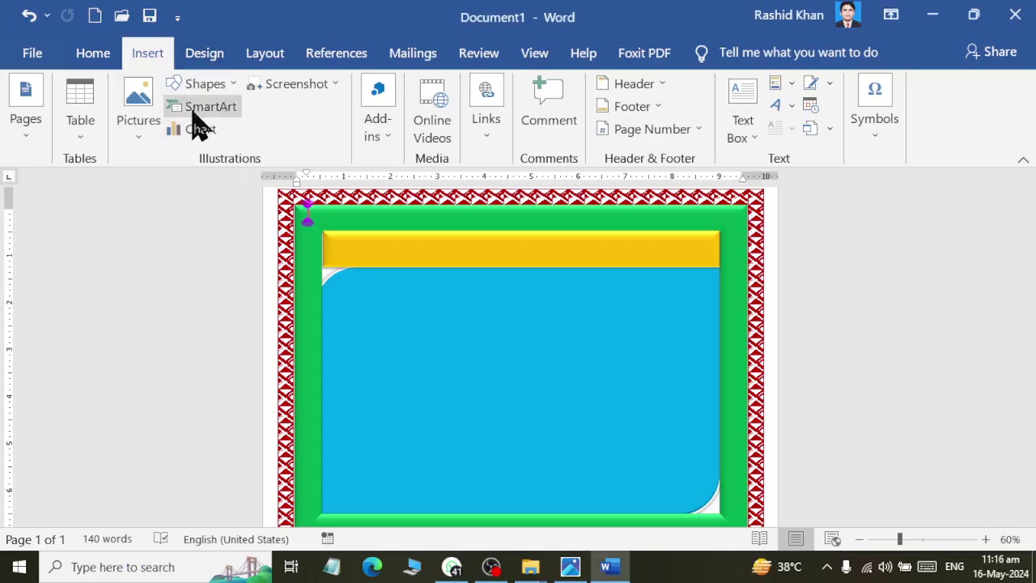
left_click(775, 105)
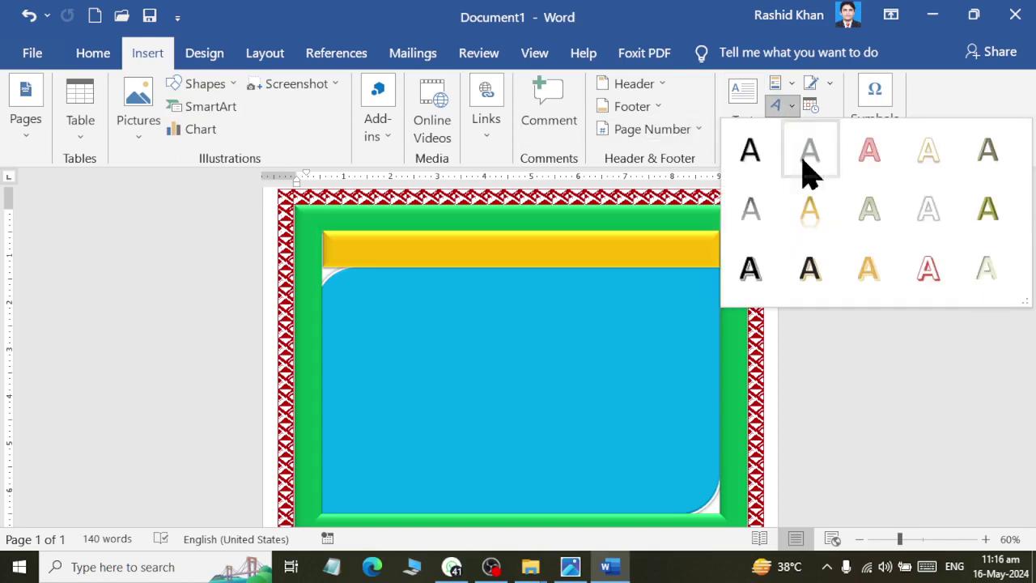
left_click(809, 151)
key("alt+Tab")
key("alt+Tab")
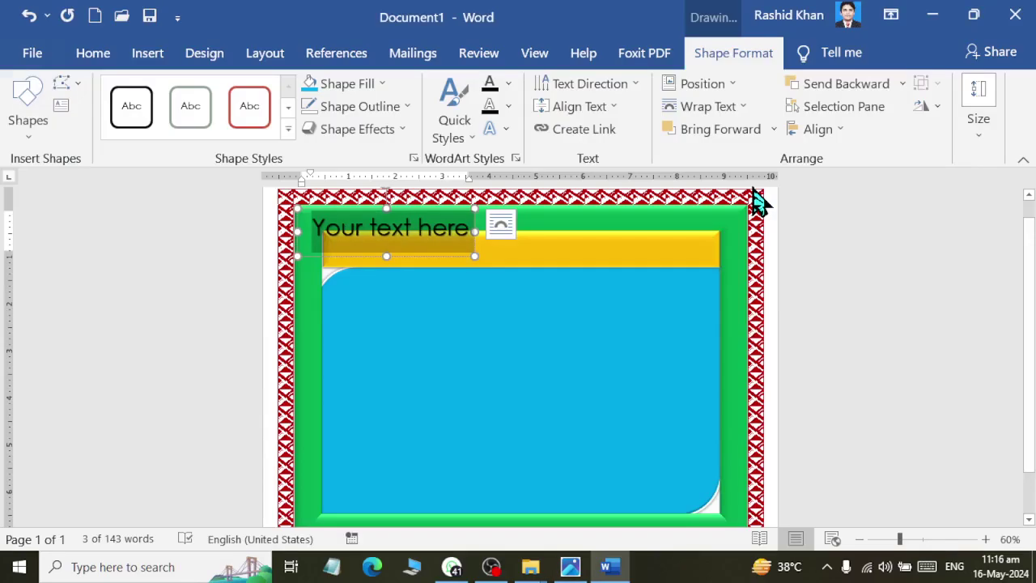
key("BackSpace")
type("AWAR")
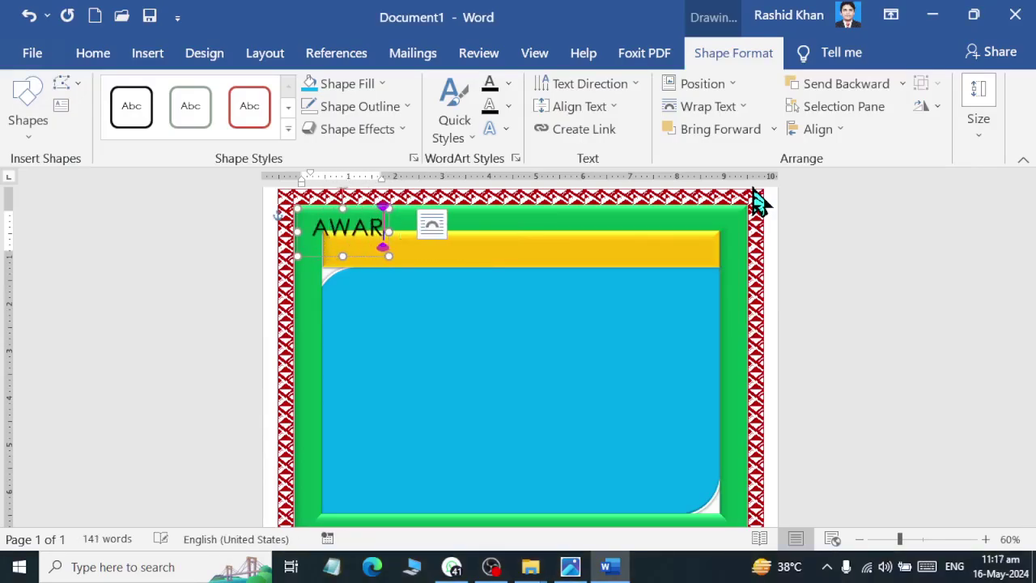
type("DED TO")
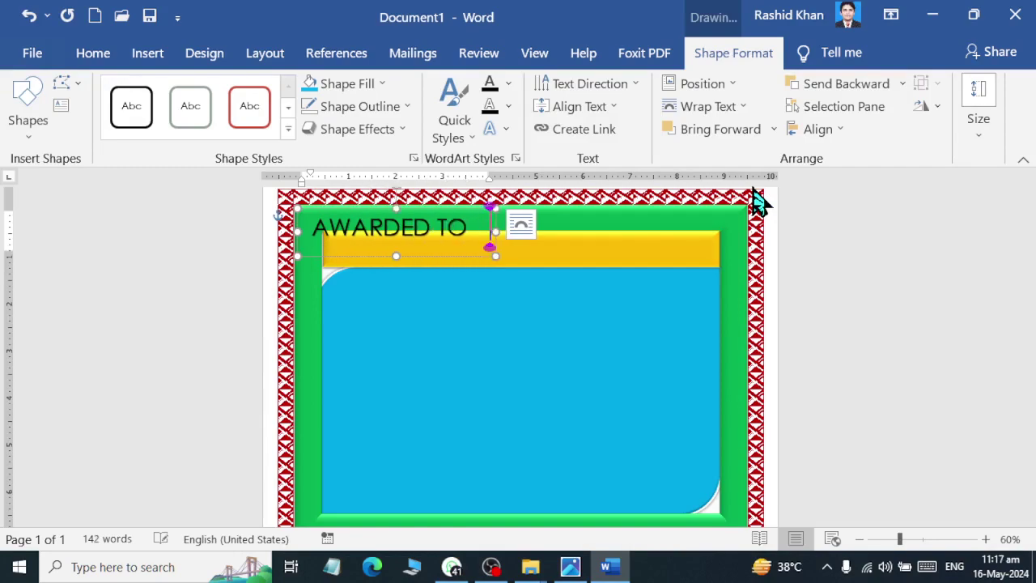
key("alt+Tab")
key("alt+Tab")
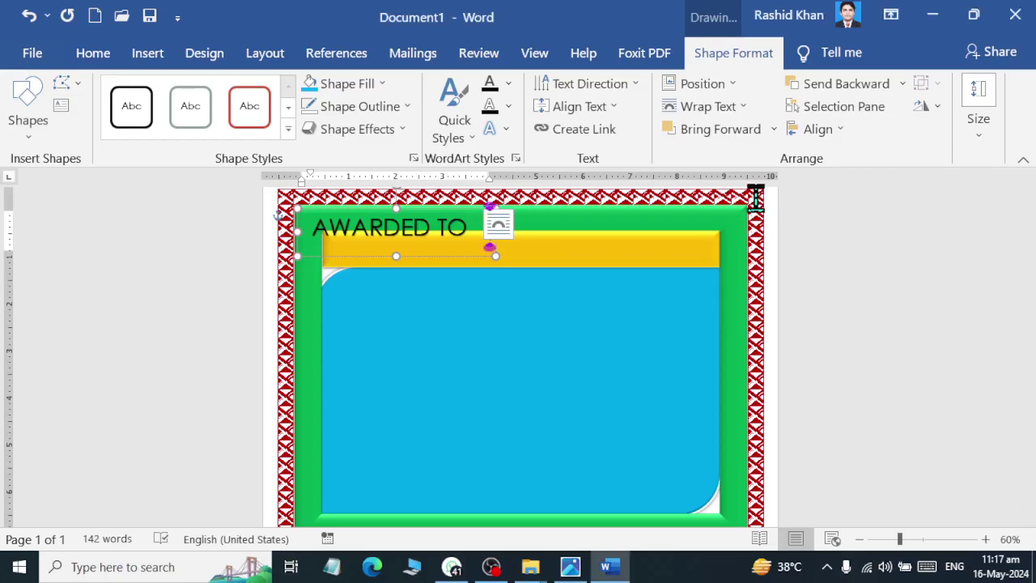
key("ctrl+a")
Set AWARDED TO in Eras Bold ITC at 26 pt, centred just below the banner.
left_click(81, 56)
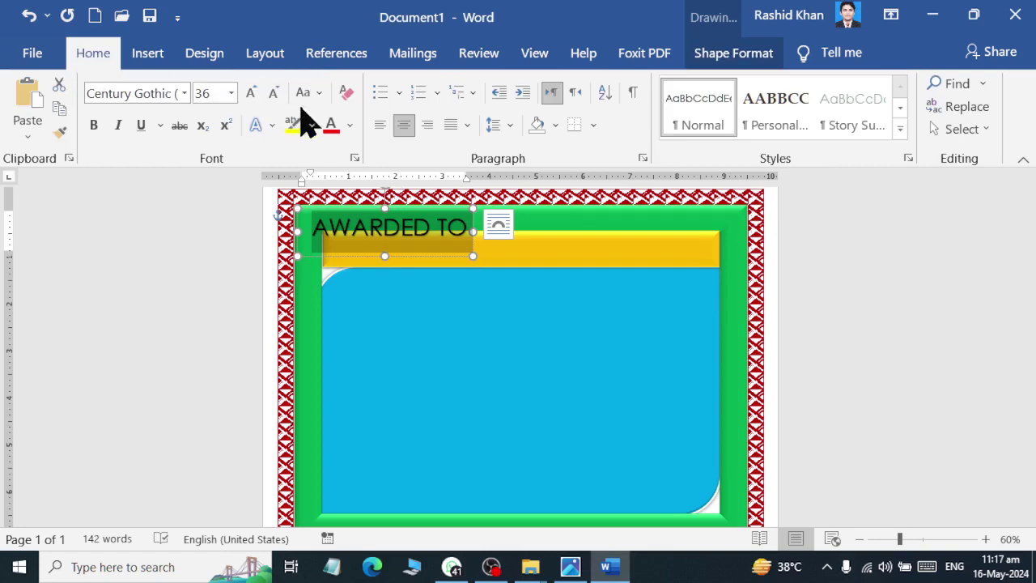
left_click(185, 94)
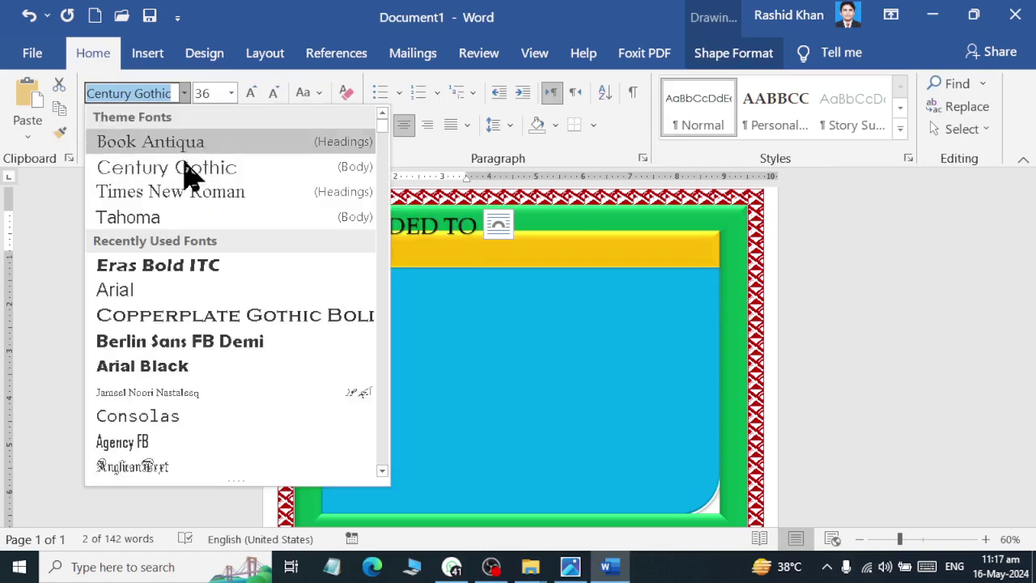
left_click(166, 285)
left_click_drag(438, 281, 518, 278)
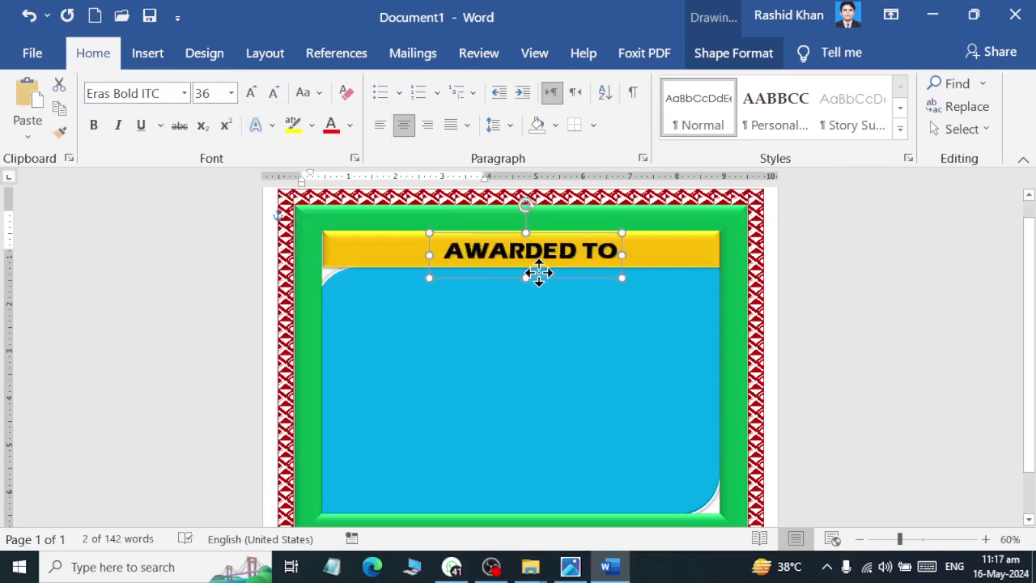
key("alt+Tab")
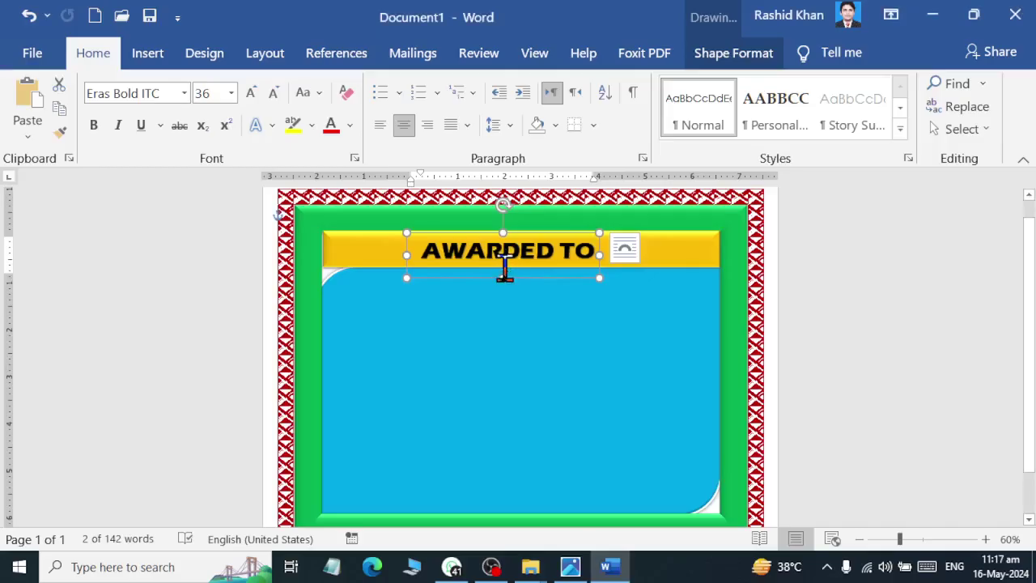
left_click_drag(518, 278, 530, 315)
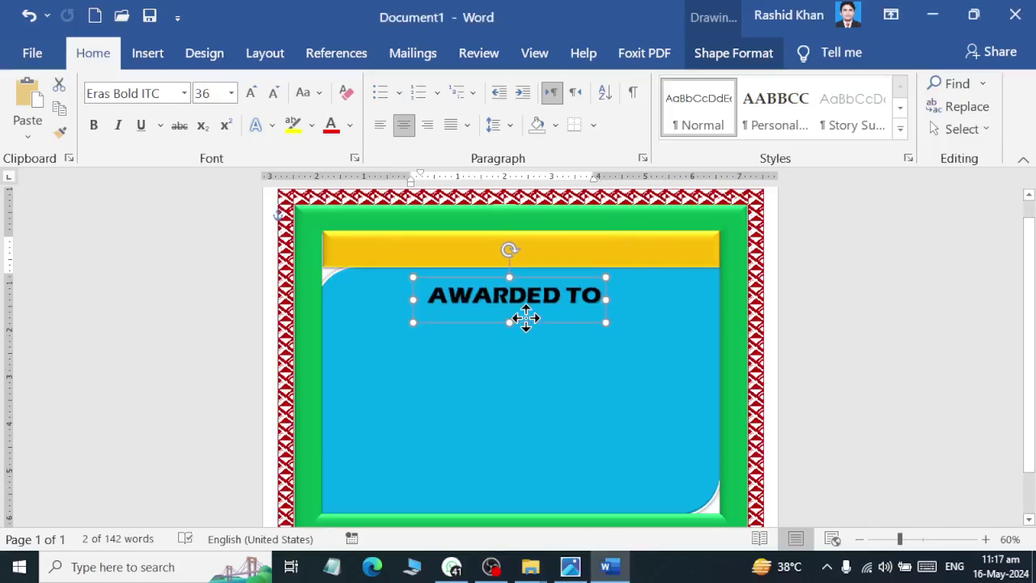
left_click(273, 92)
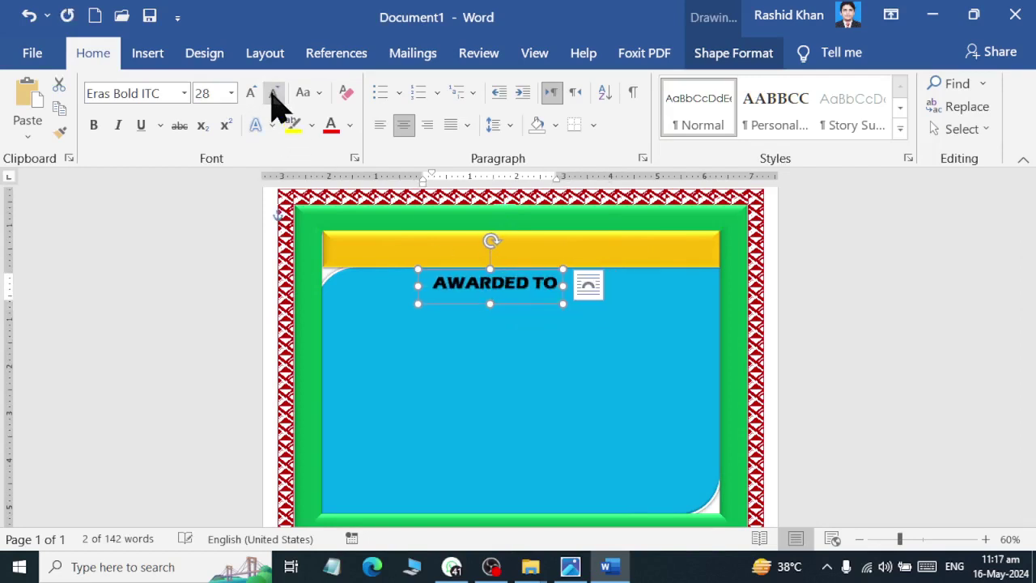
left_click(273, 92)
mouse_move(521, 304)
left_mouse_down()
mouse_move(544, 302)
mouse_move(534, 268)
left_mouse_up()
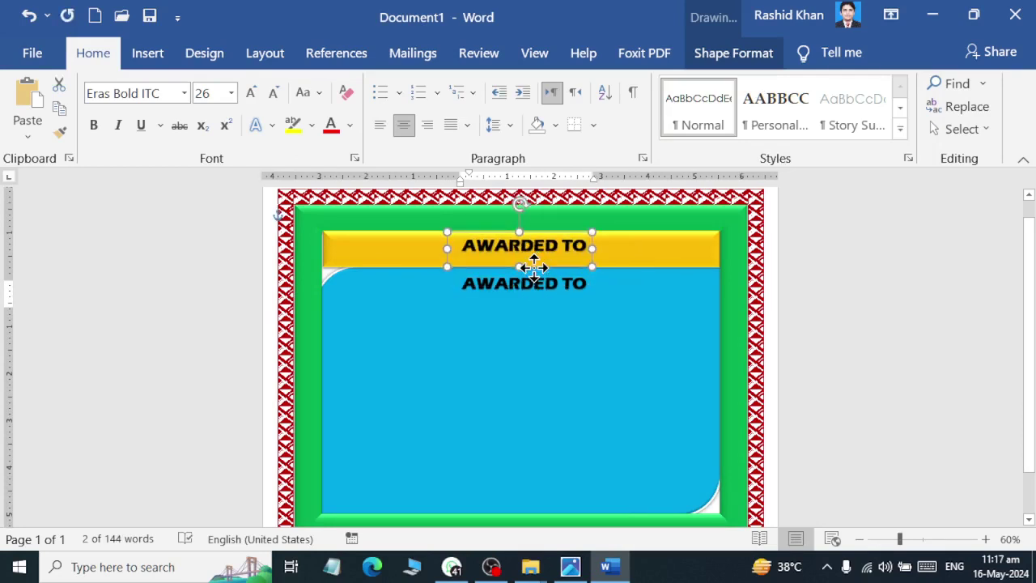
Place a copy of AWARDED TO in the banner and widen its box across the yellow bar.
left_click_drag(534, 267, 530, 272)
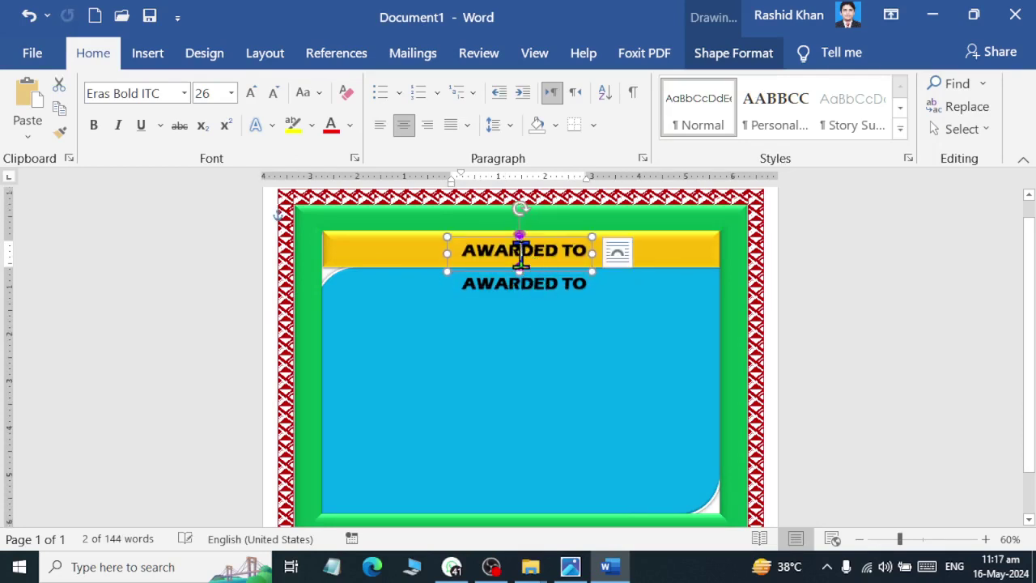
triple_click(521, 256)
key("alt+Tab")
key("alt+Tab")
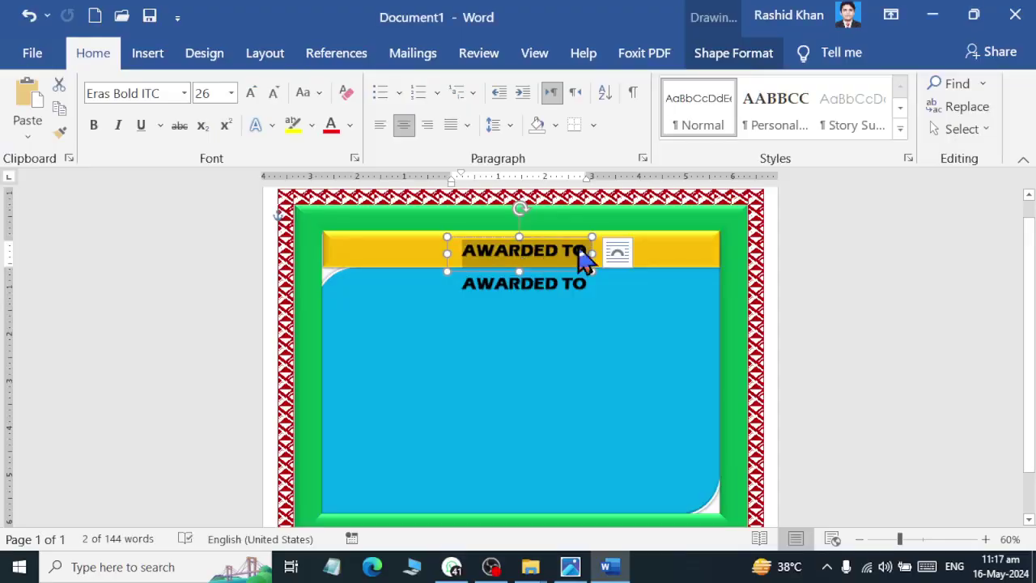
left_click_drag(593, 254, 709, 254)
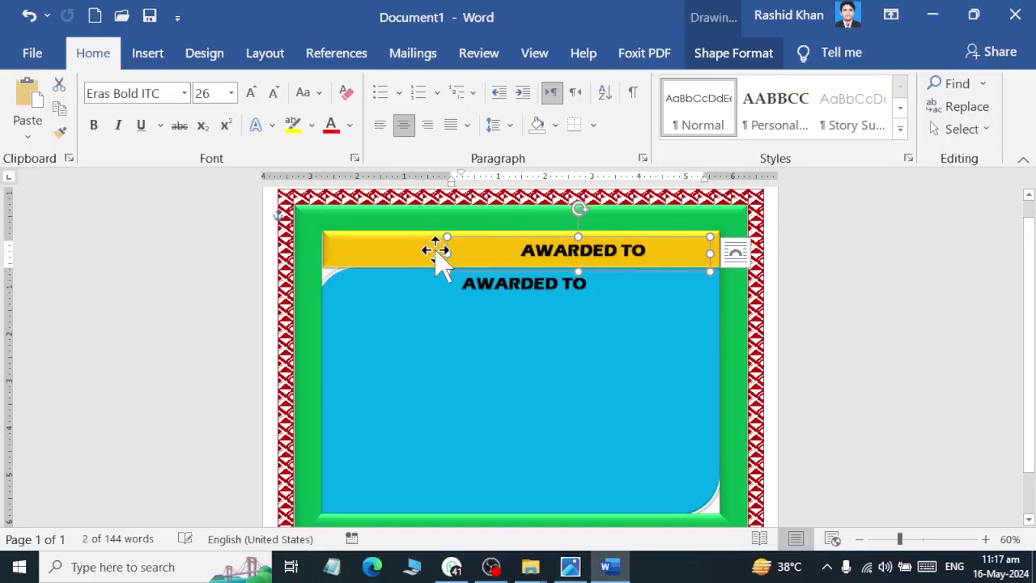
left_click_drag(448, 253, 340, 255)
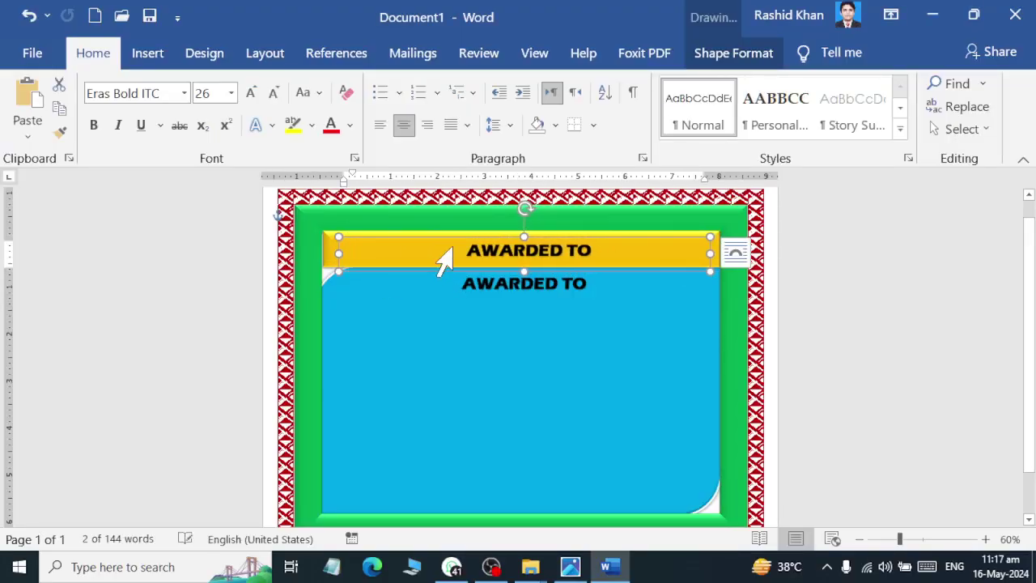
Replace the banner copy's text with 'CERTIFICATE OF APPEARANCE' and select the title.
triple_click(511, 252)
key("ctrl+z")
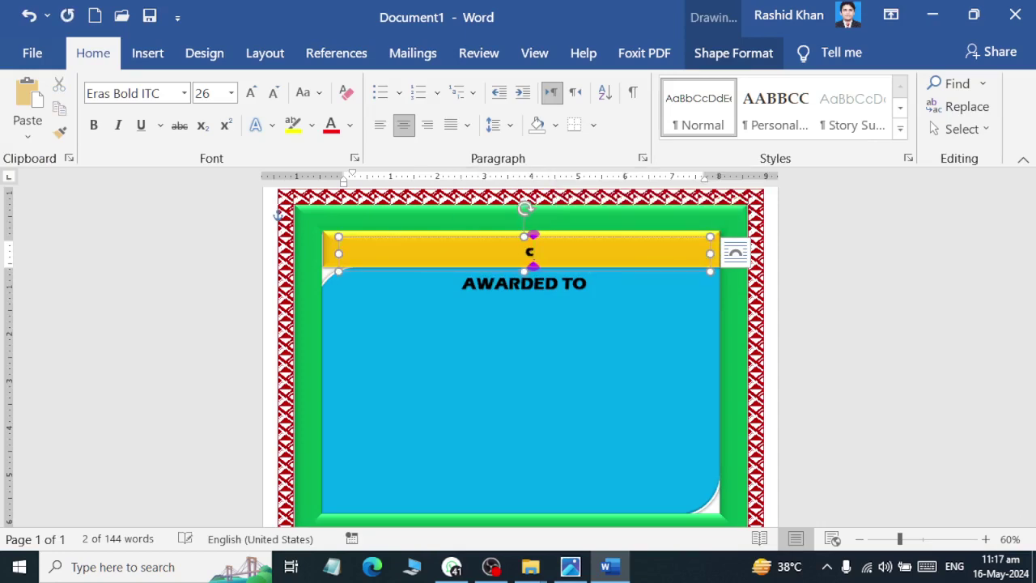
type("CERTIFICATE")
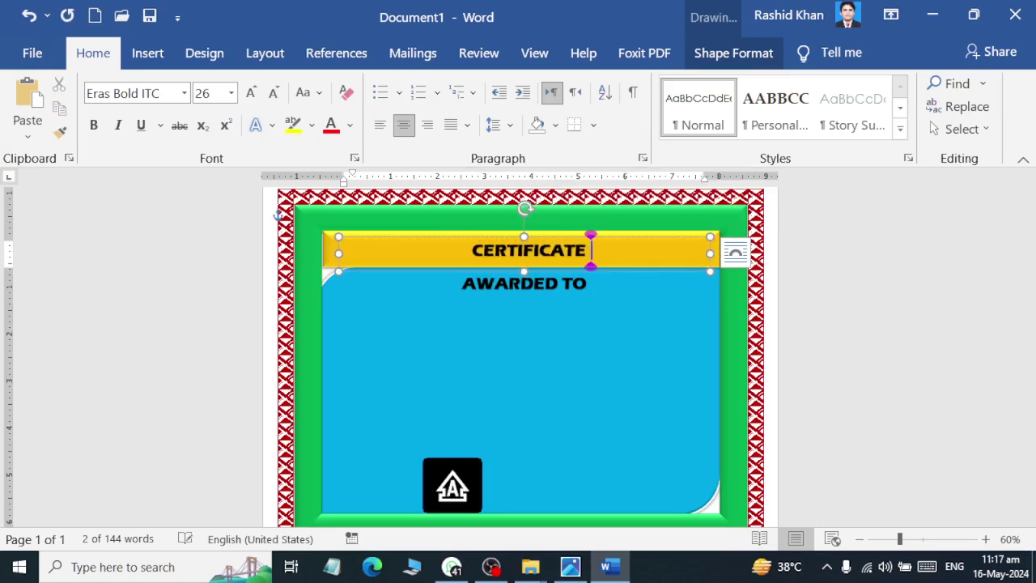
type(" OF")
key("alt+Tab")
key("alt+Tab")
type("A")
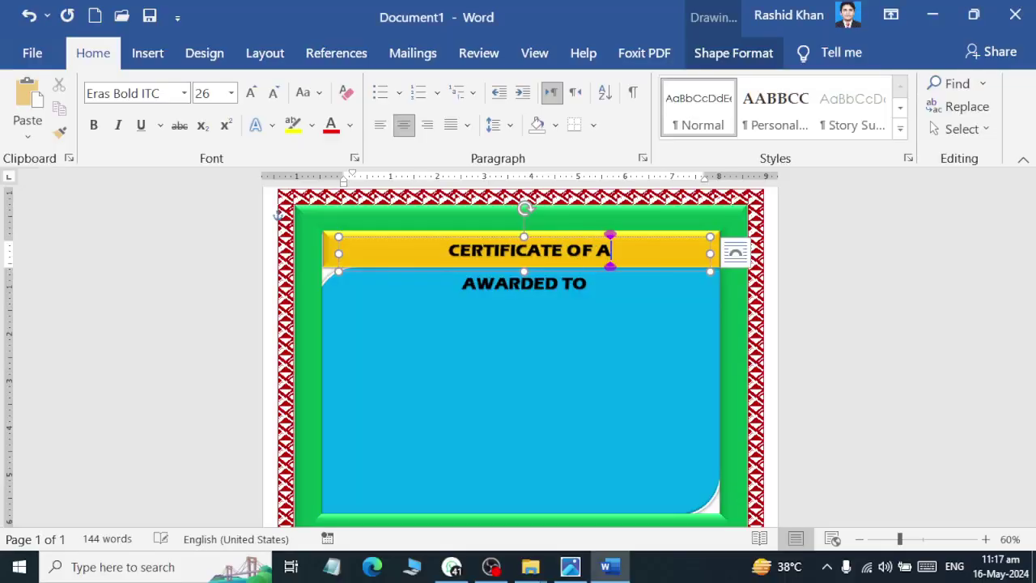
type("PPEARE")
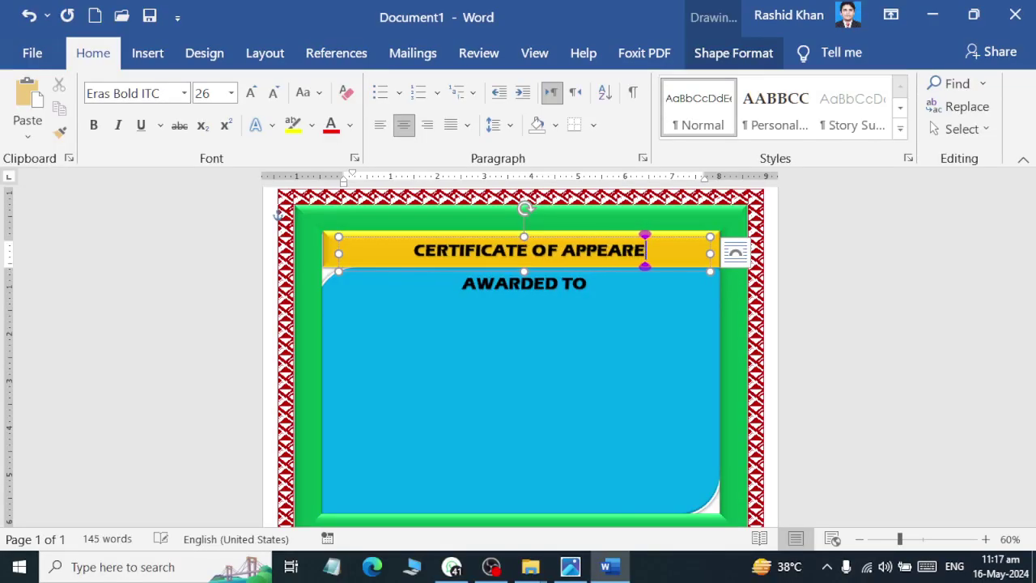
key("BackSpace")
key("BackSpace")
key("alt+Tab")
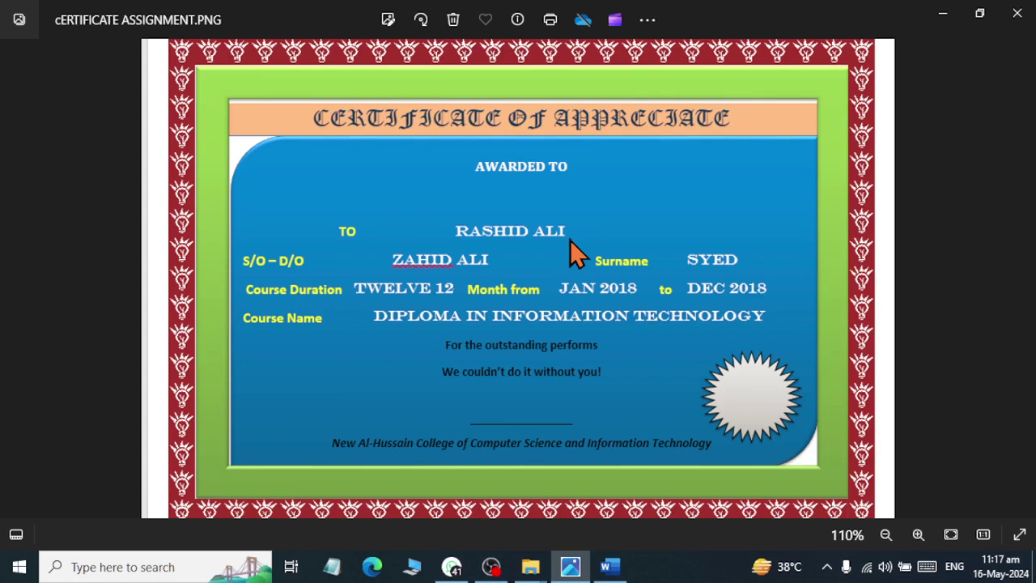
key("alt+Tab")
type("RAN")
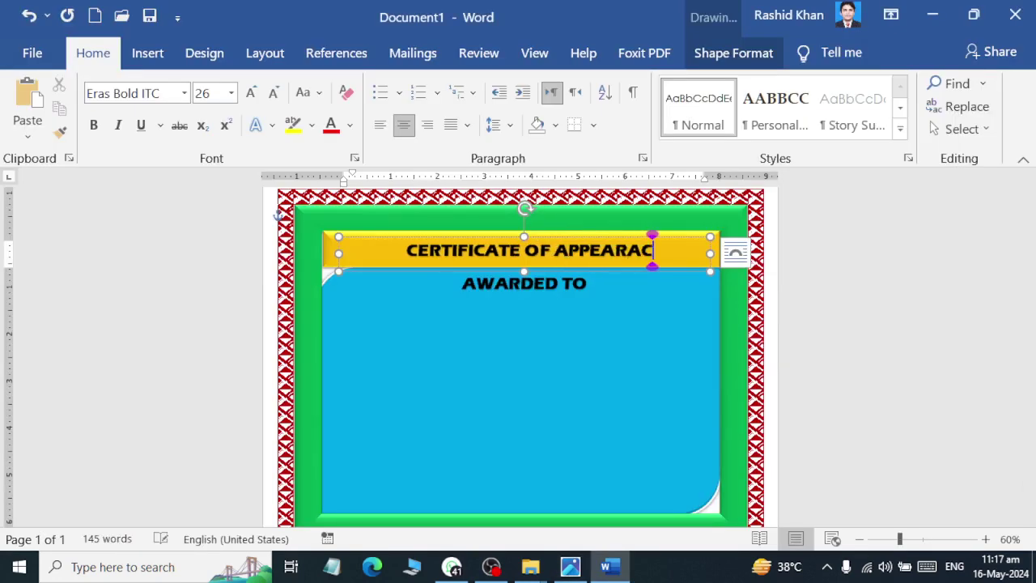
type("CE")
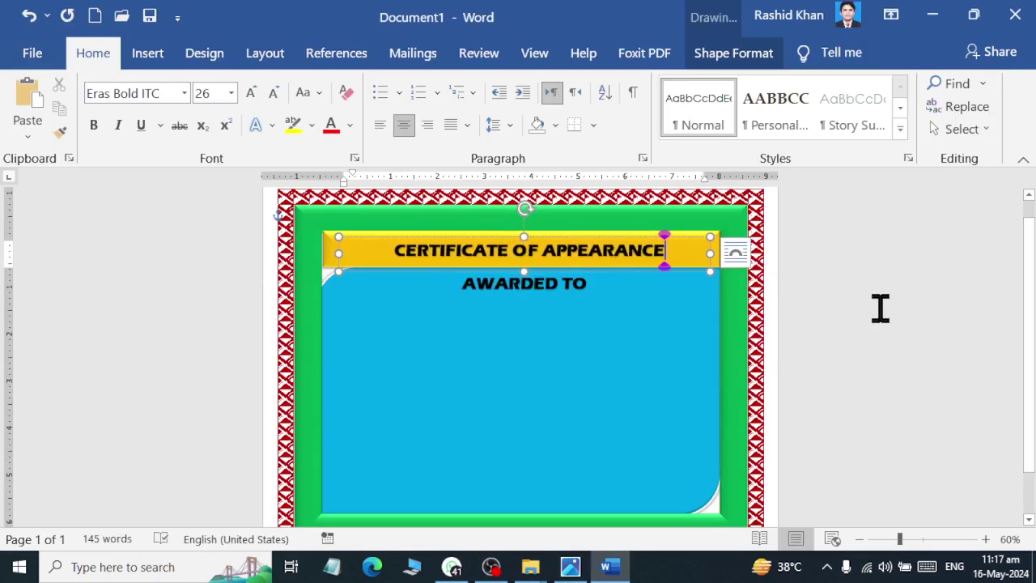
left_click(881, 307)
triple_click(486, 250)
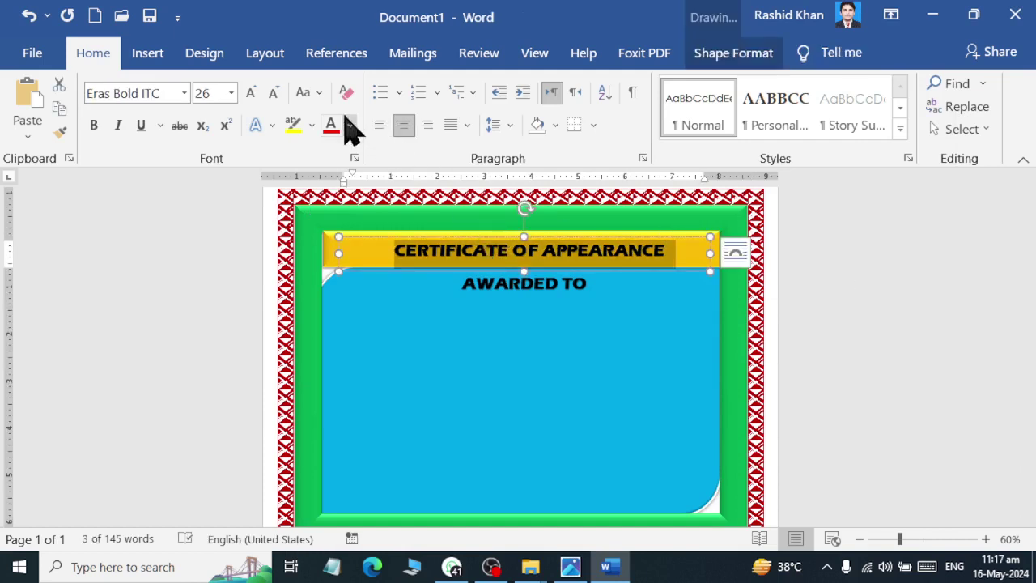
Expand the title's character spacing by 3 pt in the Font dialog's Advanced settings.
left_click(355, 159)
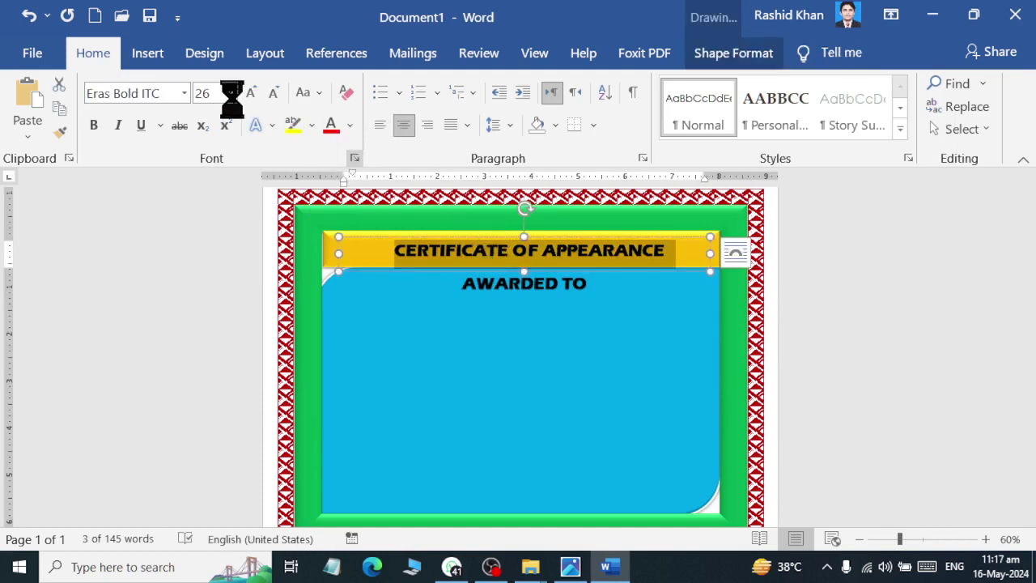
left_click(423, 76)
left_click(432, 135)
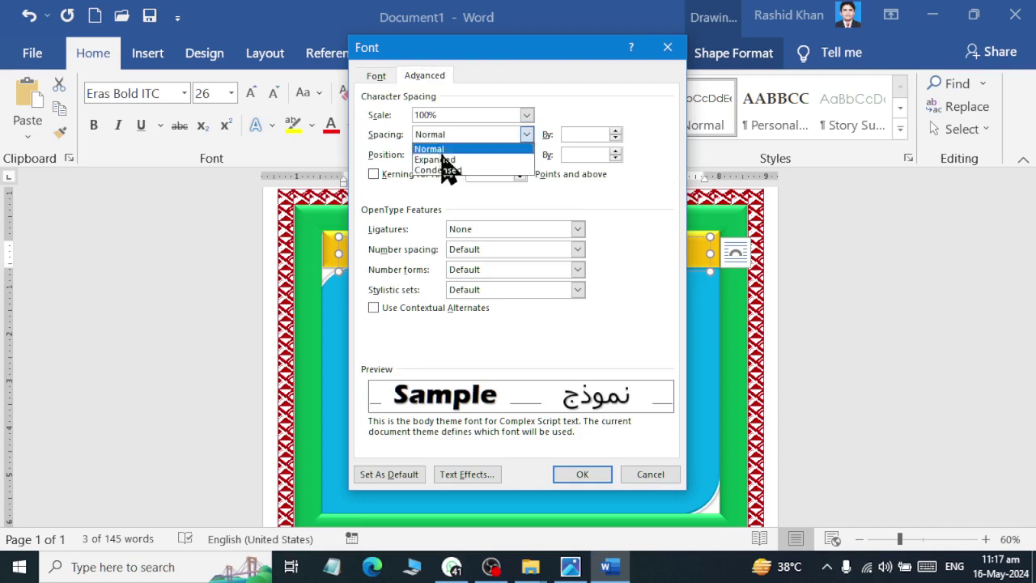
left_click(445, 154)
key("Tab")
type("3")
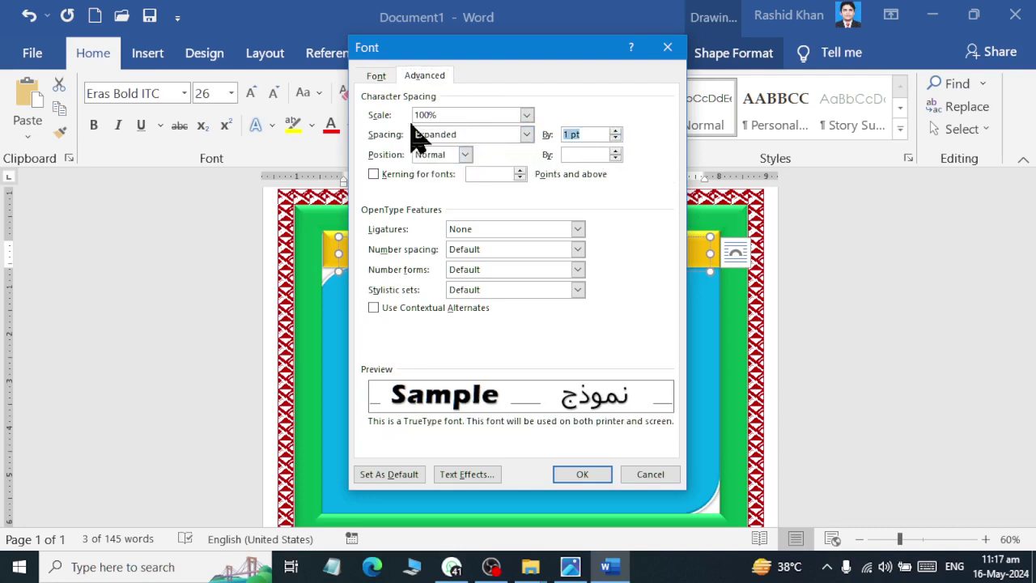
left_click(583, 475)
left_click(925, 303)
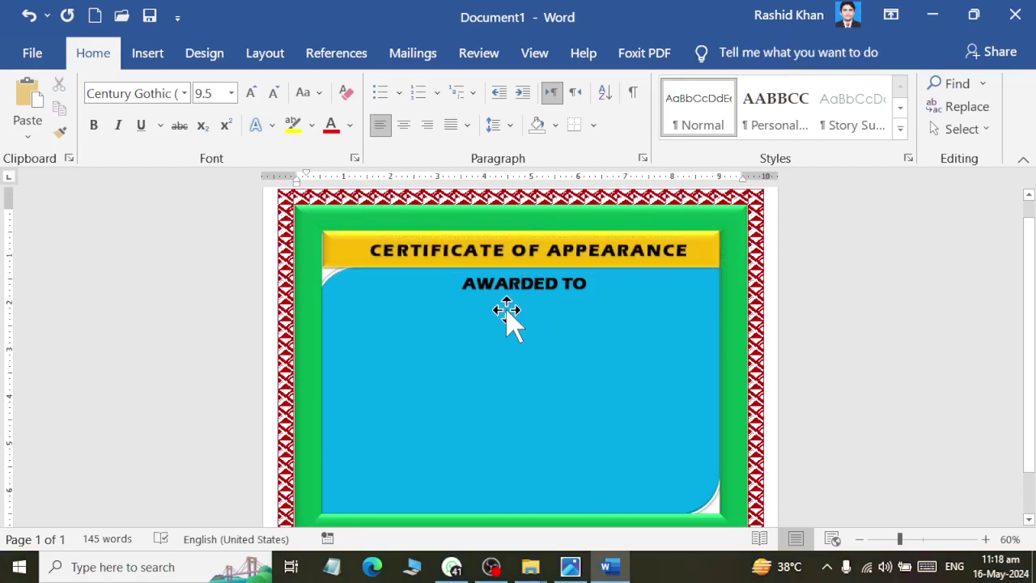
Check the reference certificate image, then bring up the Insert Shapes gallery.
key("alt+Tab")
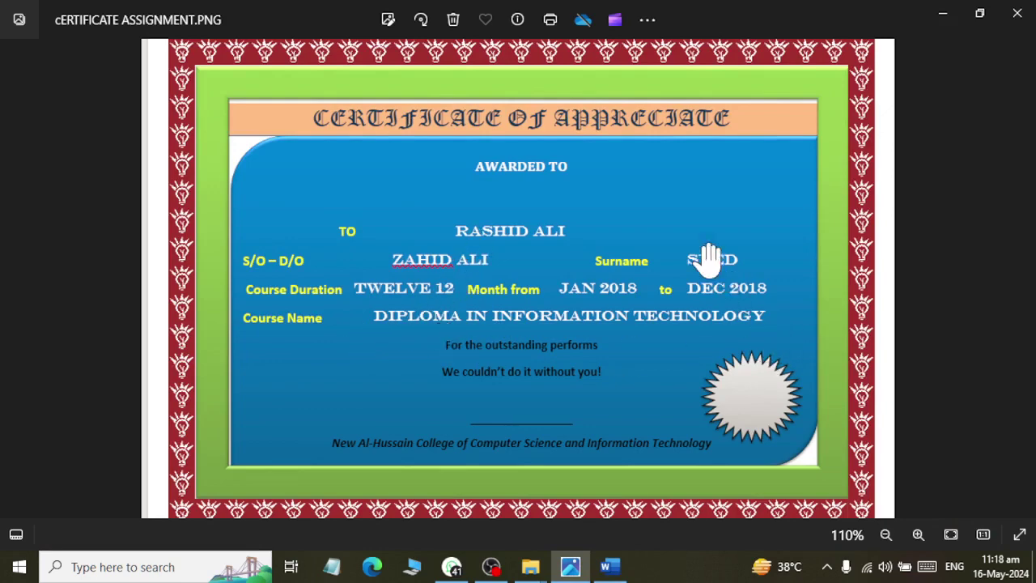
key("alt+Tab")
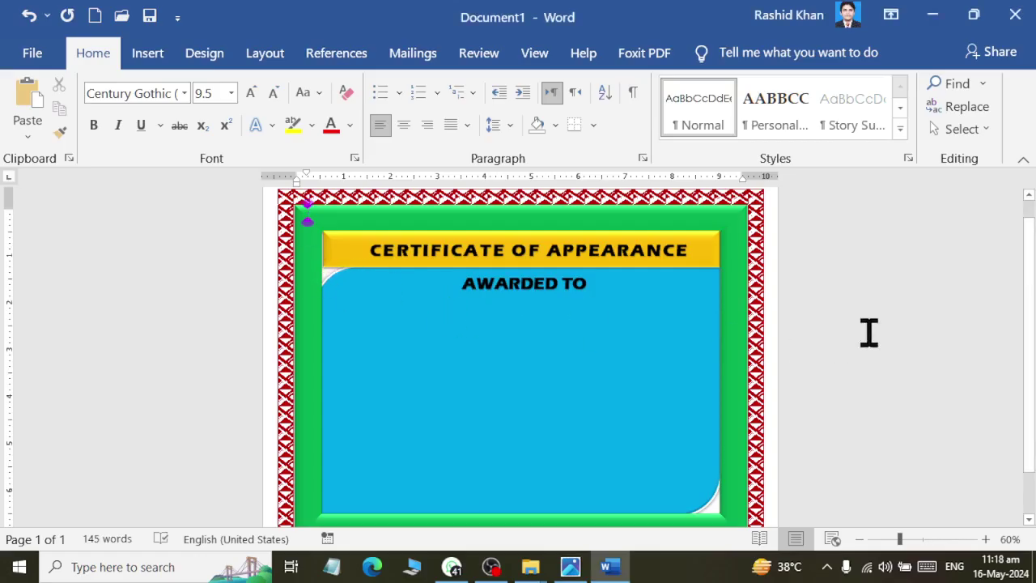
scroll(566, 399, "up", 5)
left_click(147, 53)
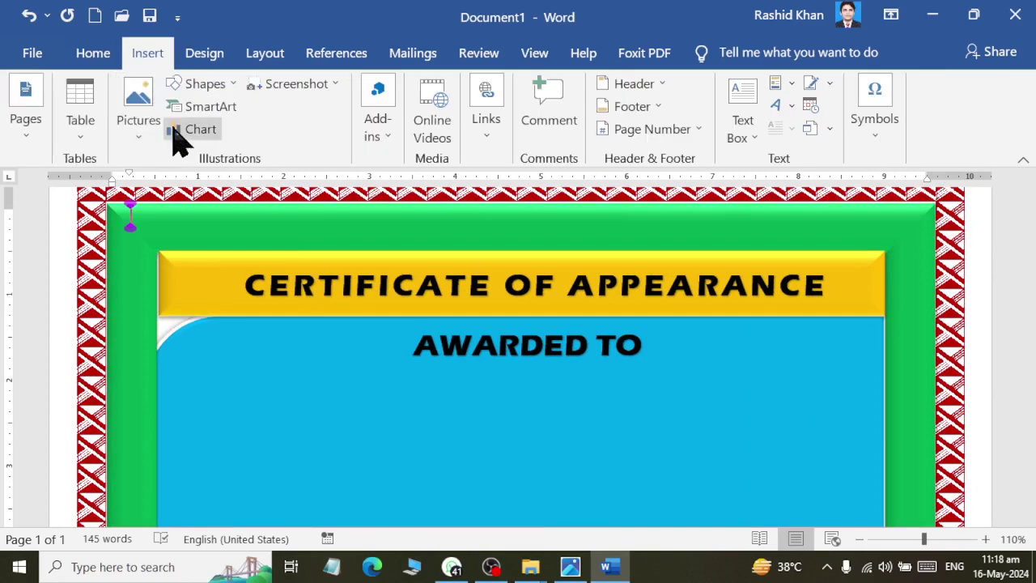
left_click(202, 85)
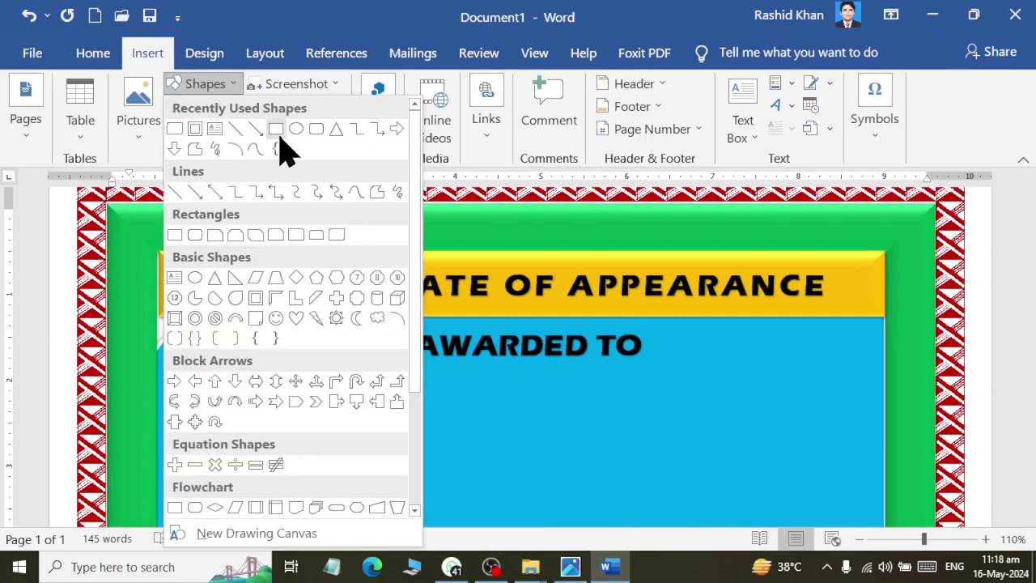
Insert a plain WordArt box and move it below the AWARDED TO heading.
left_click(746, 130)
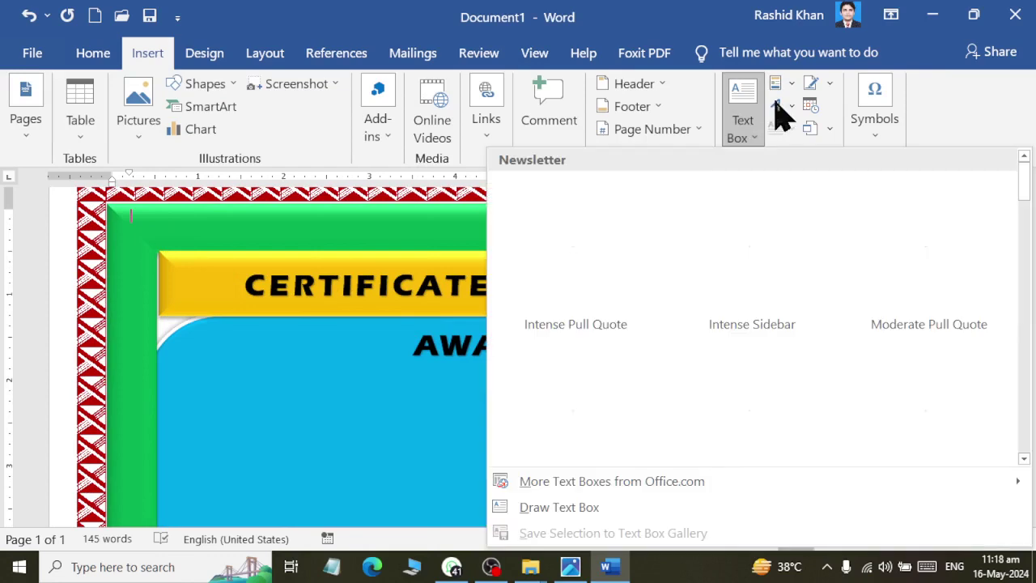
left_click(778, 109)
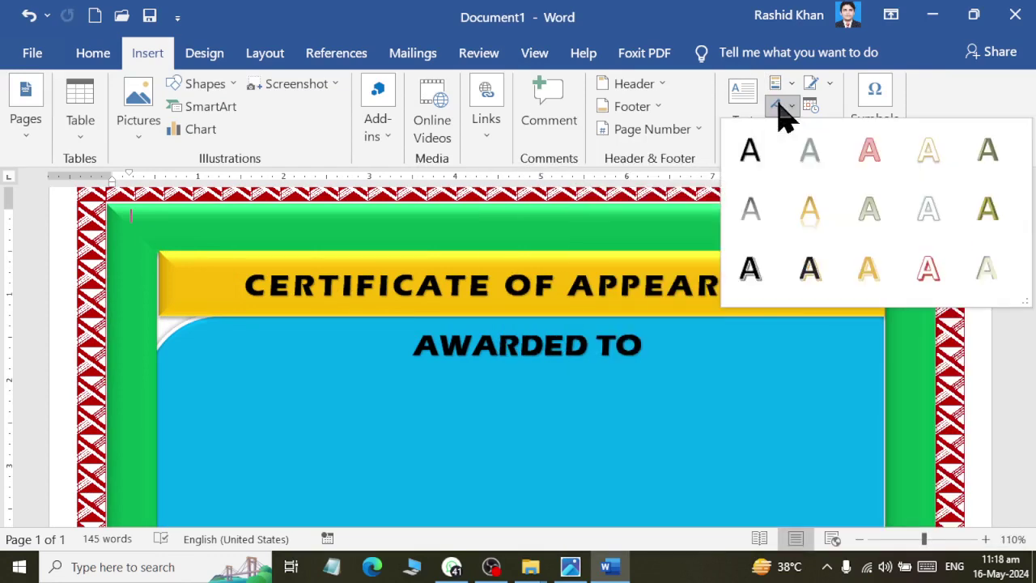
left_click(750, 150)
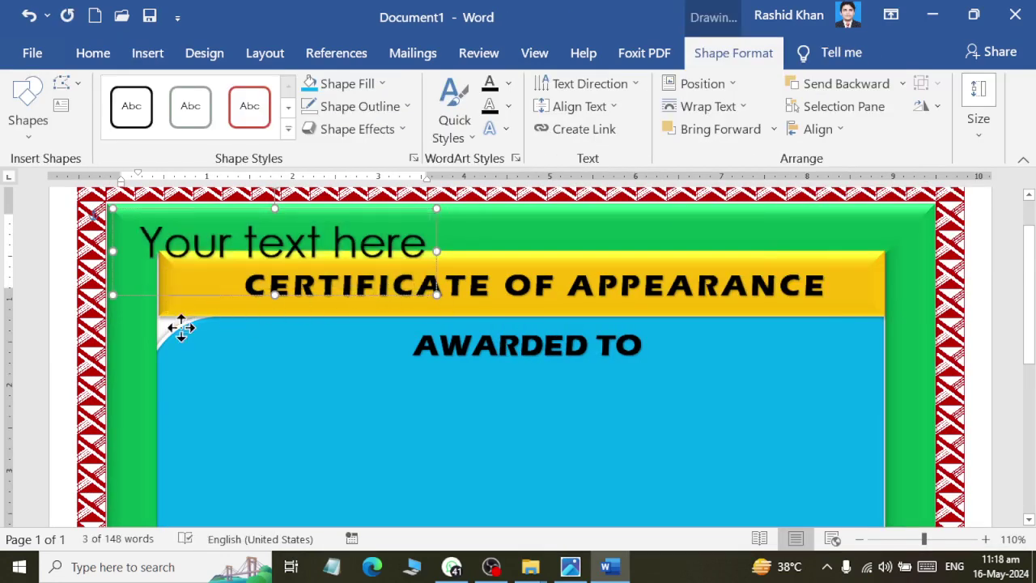
left_click_drag(175, 295, 205, 441)
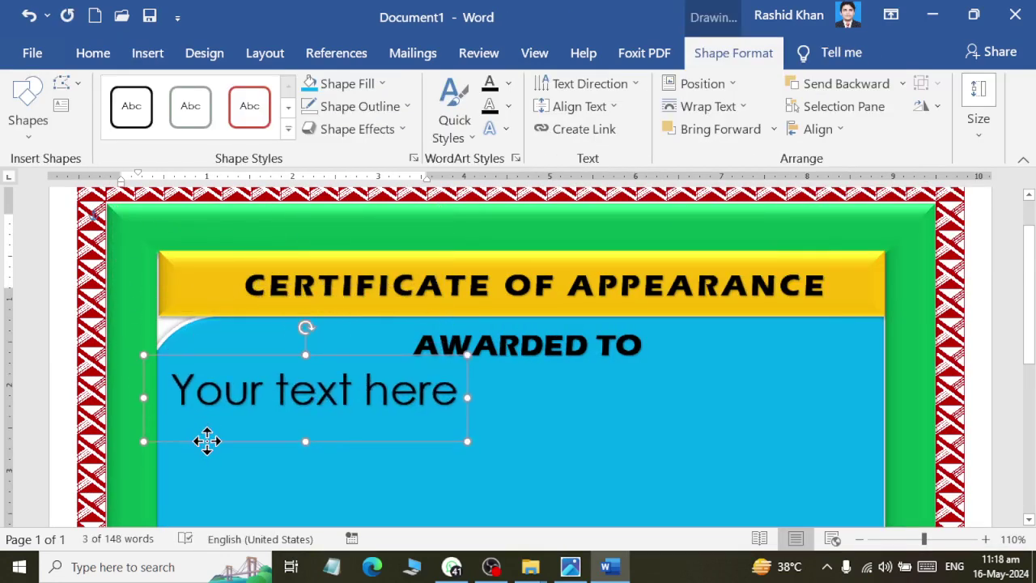
Reduce the WordArt text size to 18 pt.
triple_click(294, 396)
left_click(93, 53)
left_click(279, 92)
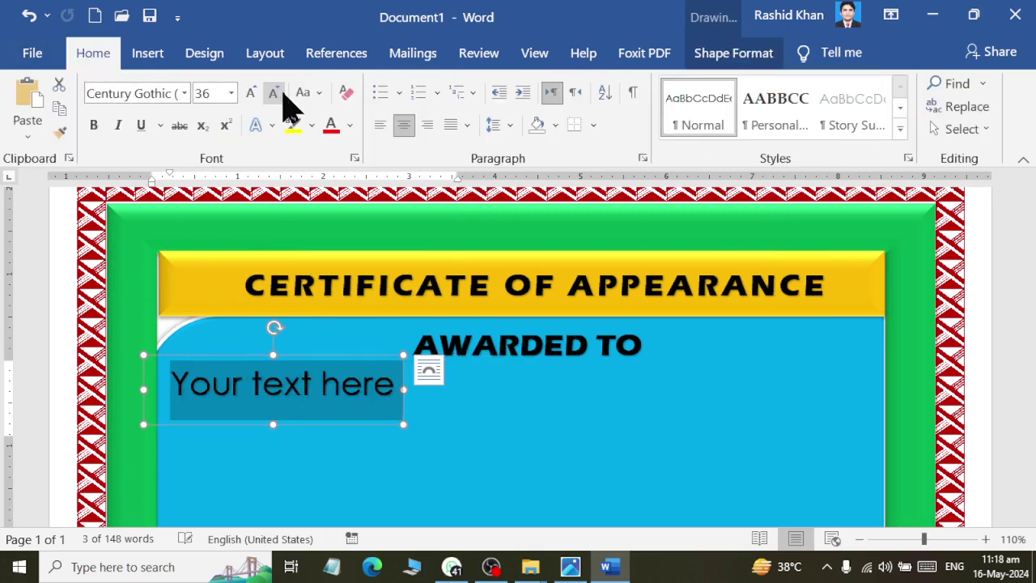
left_click(275, 93)
left_click(276, 93)
left_click(275, 93)
left_click(275, 93)
left_click(275, 93)
left_click(275, 93)
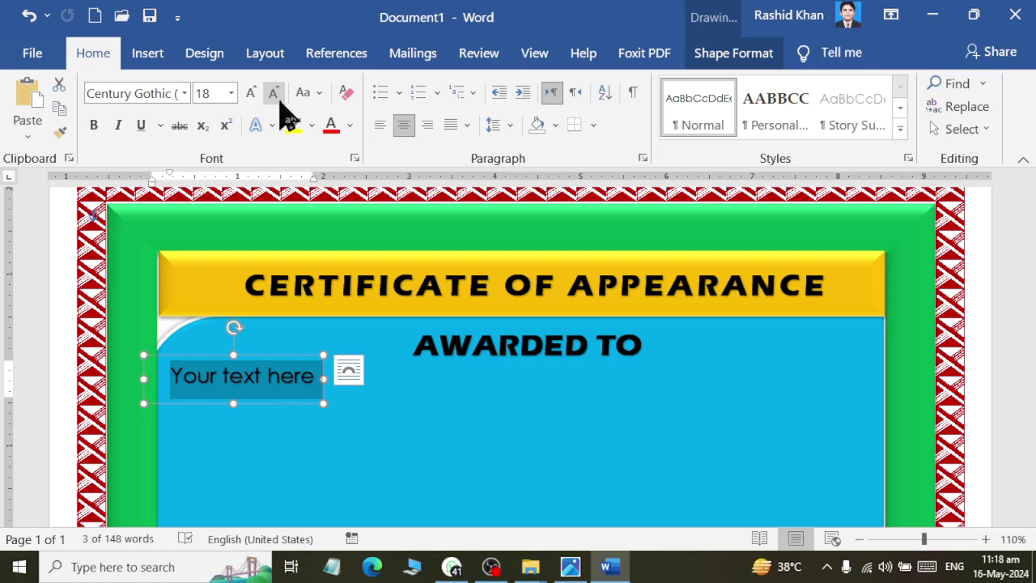
Apply the Adobe Gothic Std B font and type 'to' as the label text.
left_click(185, 94)
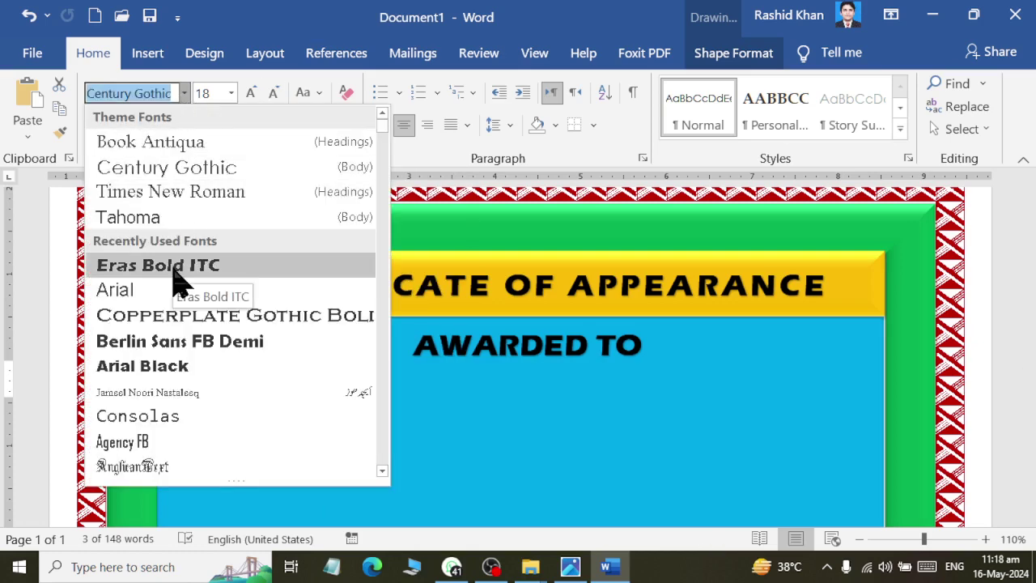
scroll(180, 299, "down", 2)
scroll(199, 267, "down", 5)
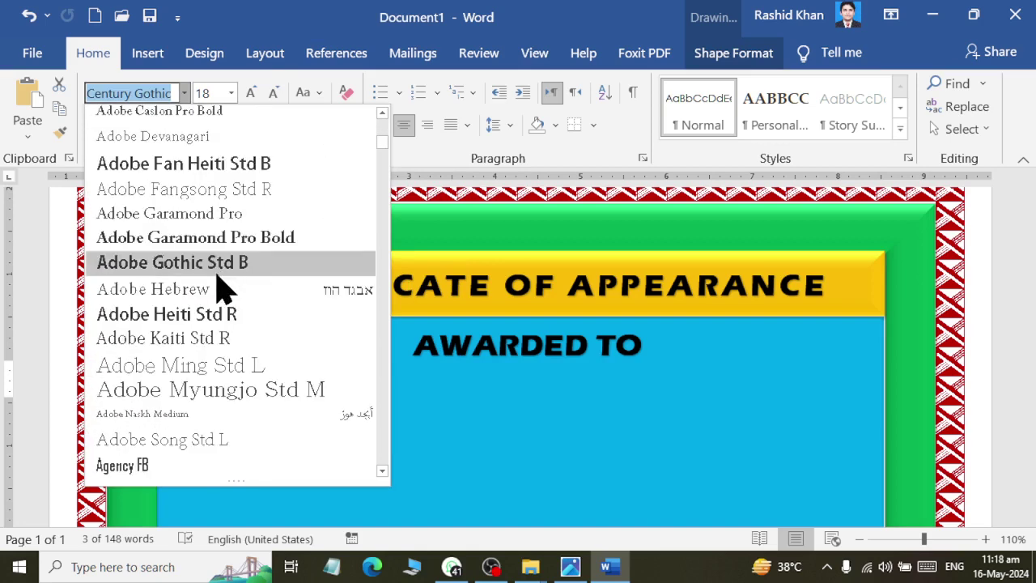
left_click(224, 282)
type("t")
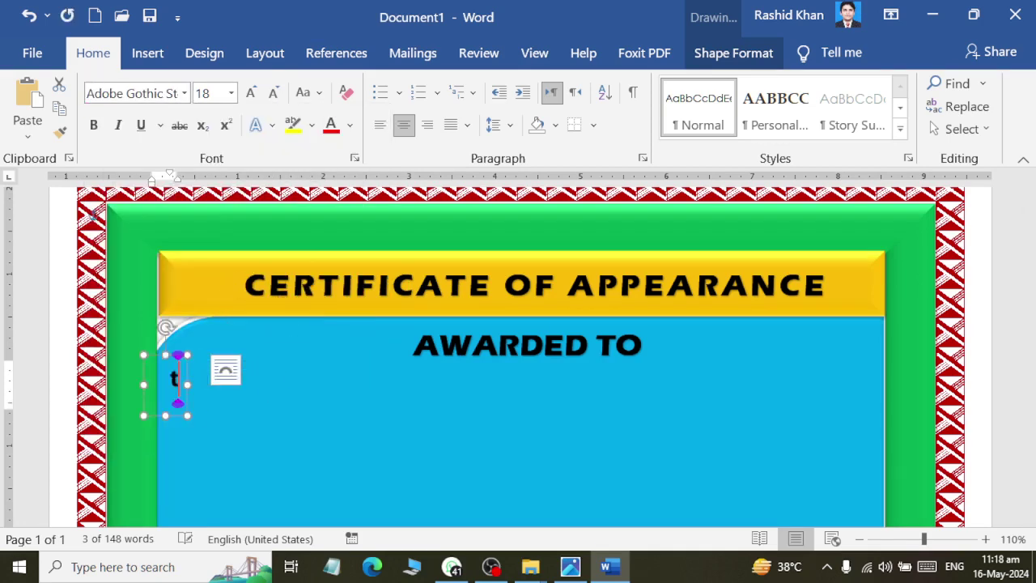
type("o")
key("alt+Tab")
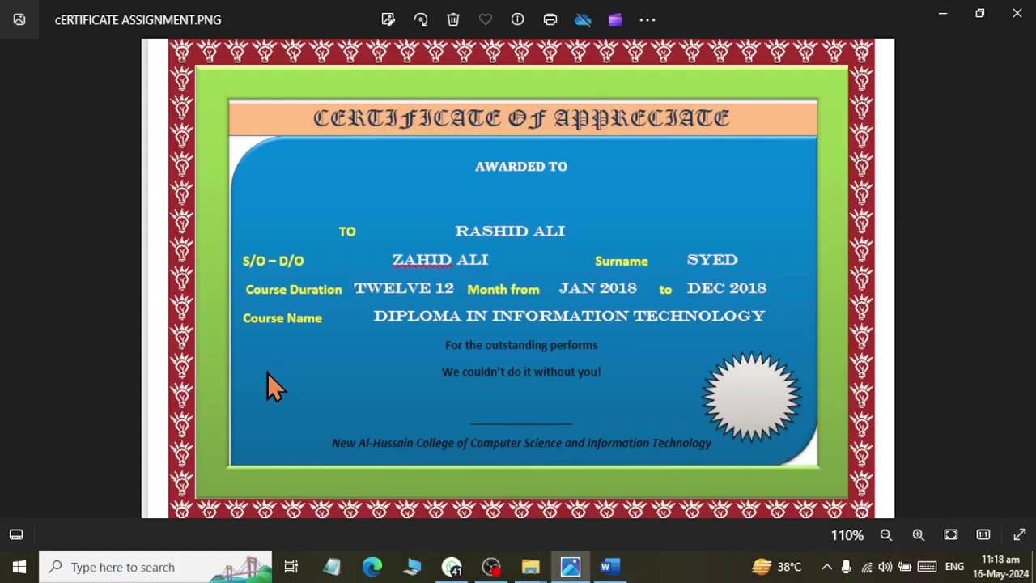
key("alt+Tab")
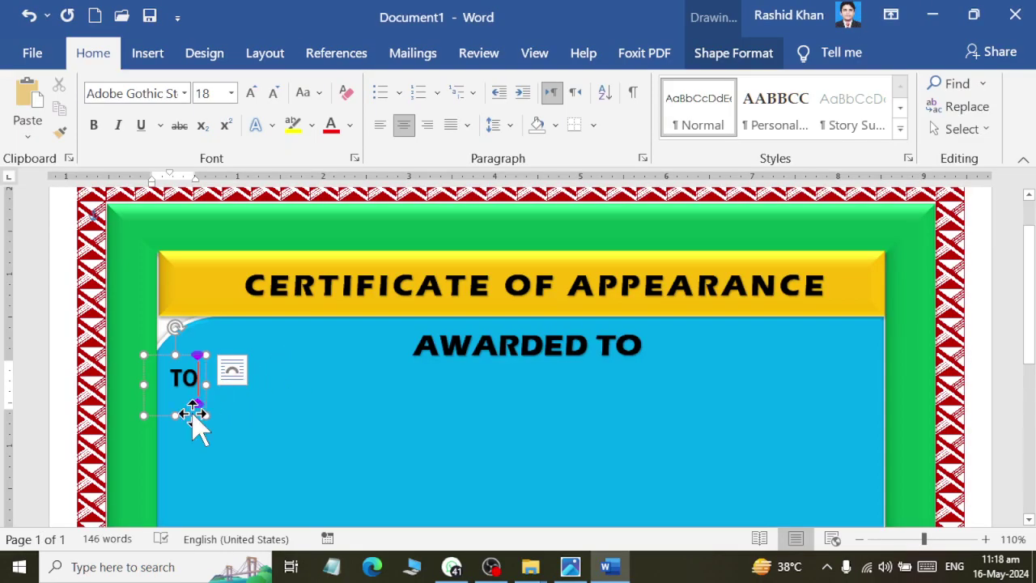
Place the copied TO label to the right and nudge the left TO label lower.
left_click_drag(192, 413, 247, 422)
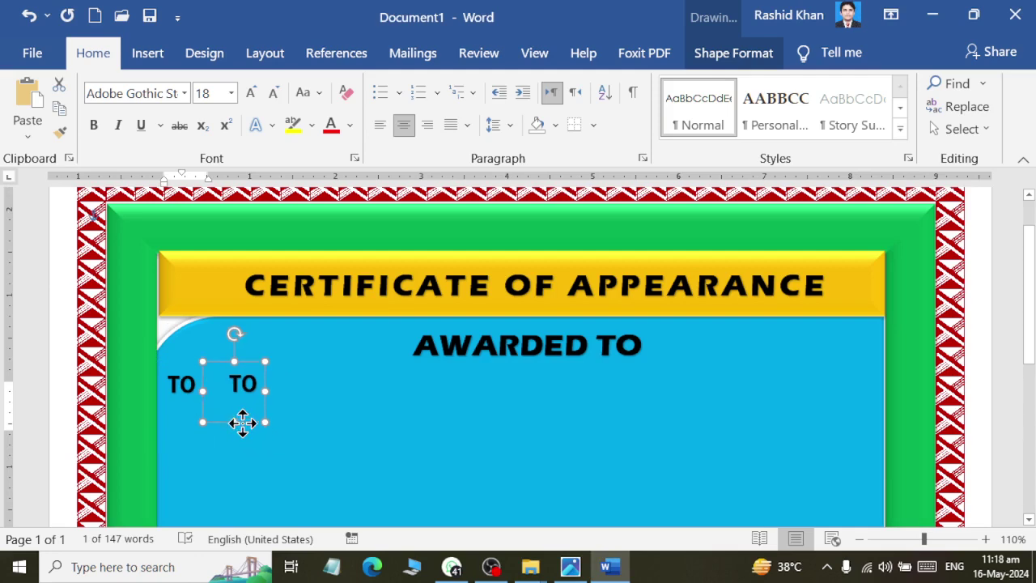
key("alt+Tab")
key("alt+Tab")
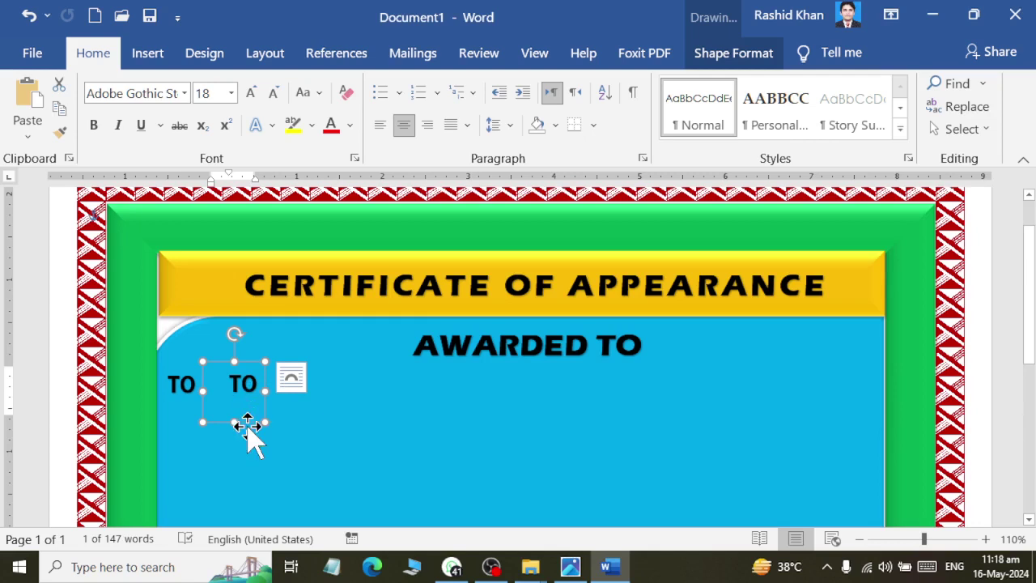
left_click_drag(248, 427, 319, 437)
left_click(174, 388)
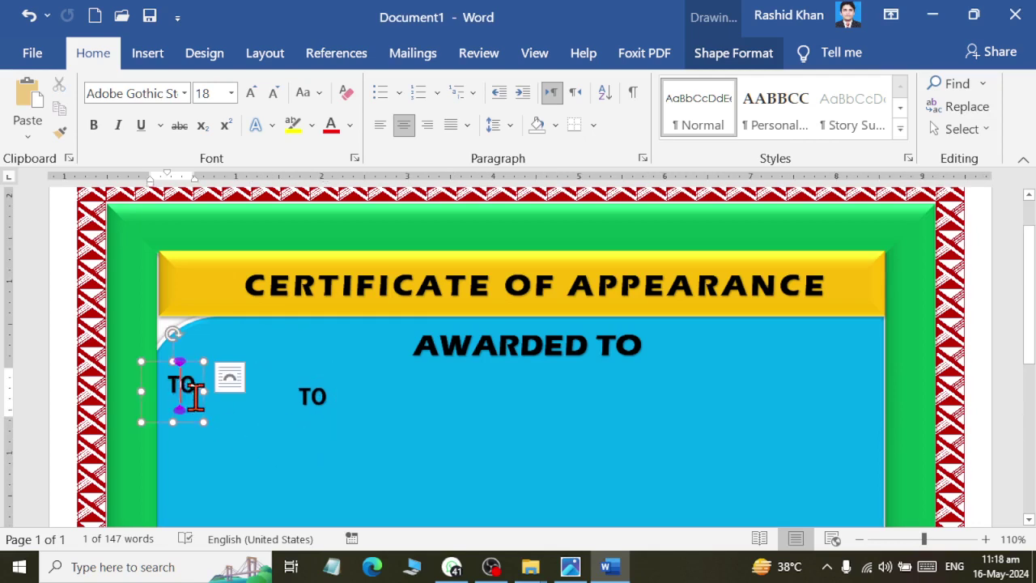
left_click_drag(183, 425, 183, 435)
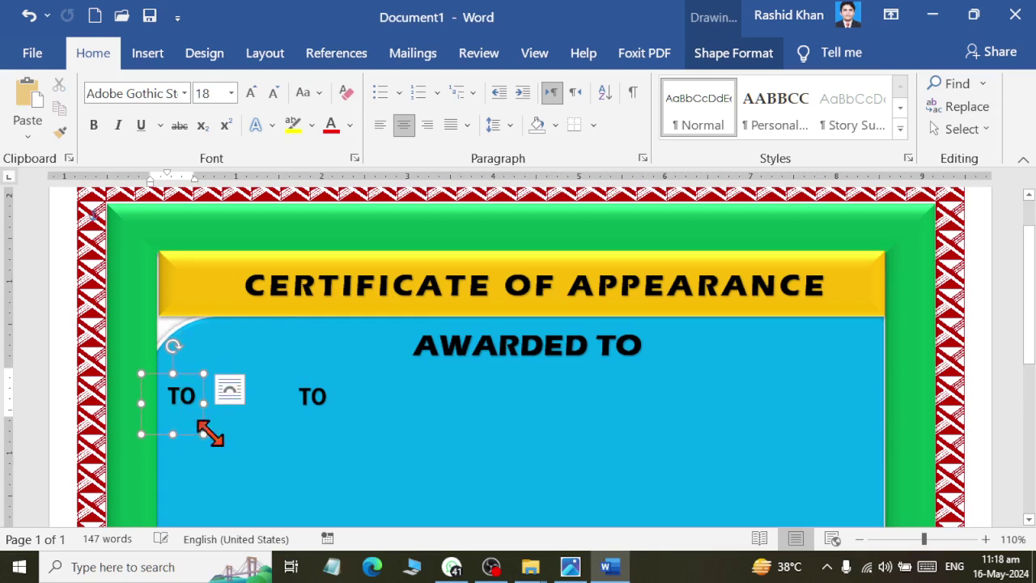
Widen the second TO box across the blue panel and left-align its text.
left_click(327, 398)
mouse_move(343, 403)
left_mouse_down()
mouse_move(817, 407)
mouse_move(792, 409)
left_mouse_up()
left_click_drag(536, 435, 531, 416)
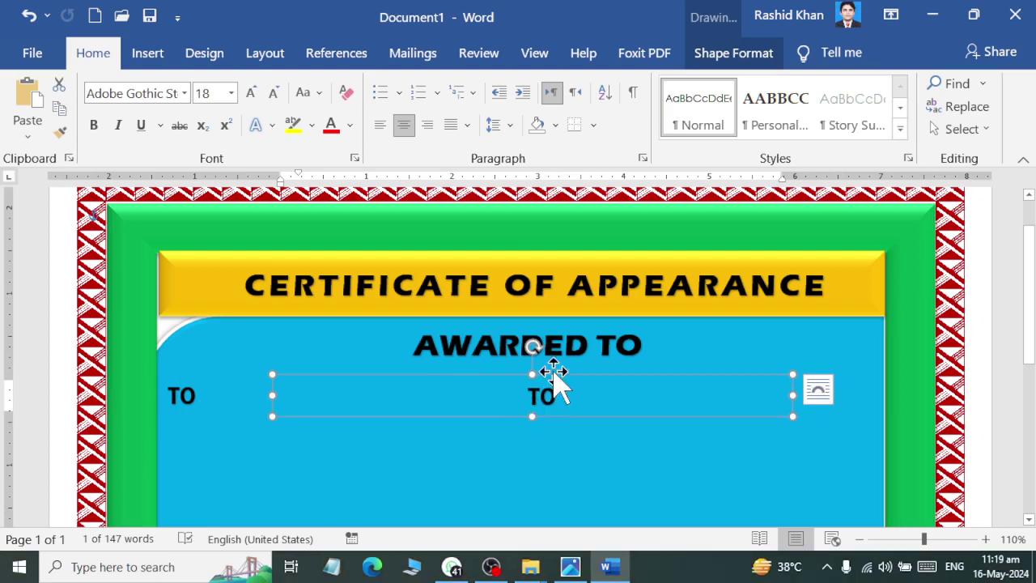
left_click(379, 127)
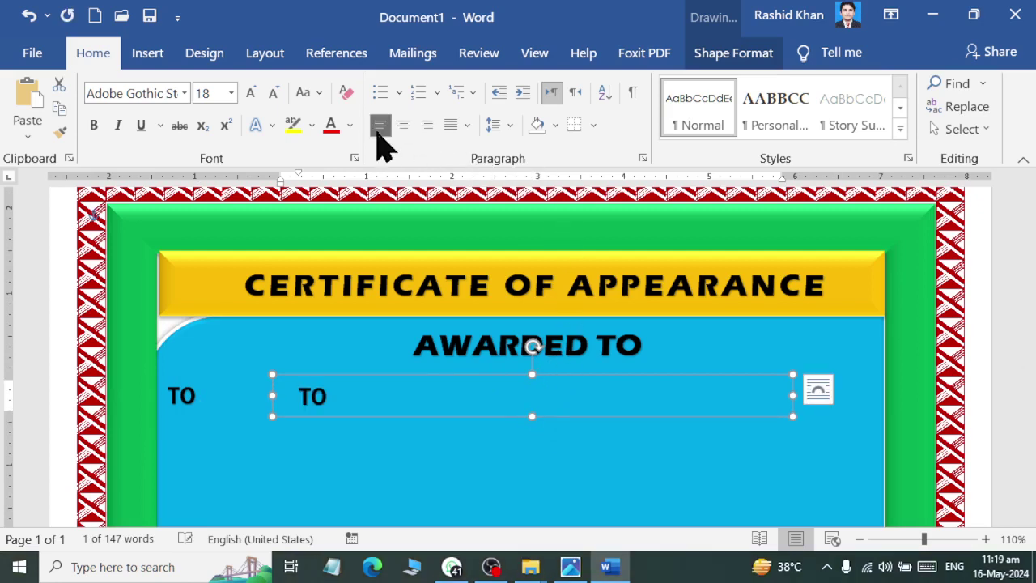
key("alt+Tab")
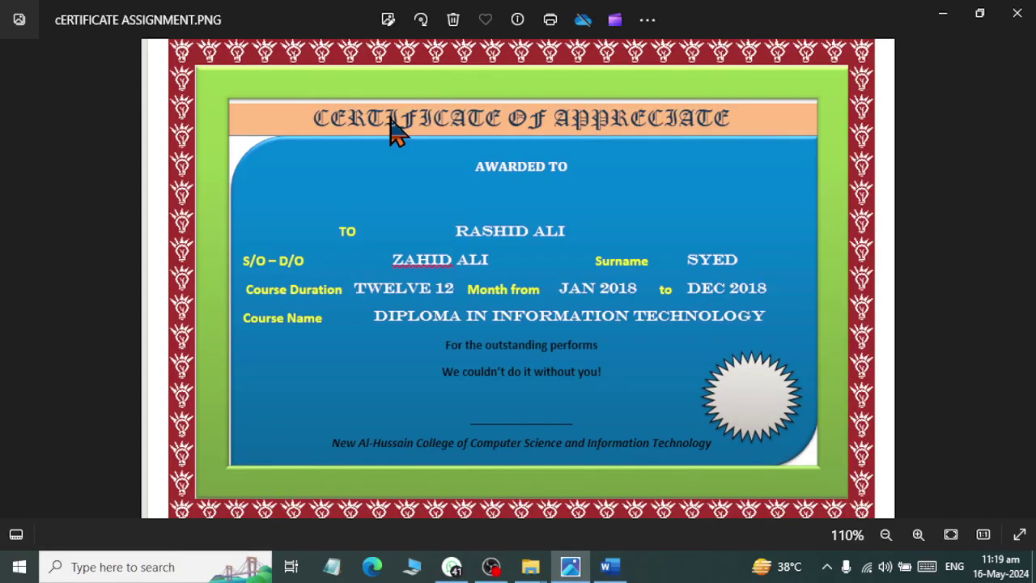
key("alt+Tab")
key("alt+Tab")
key("alt+Tab")
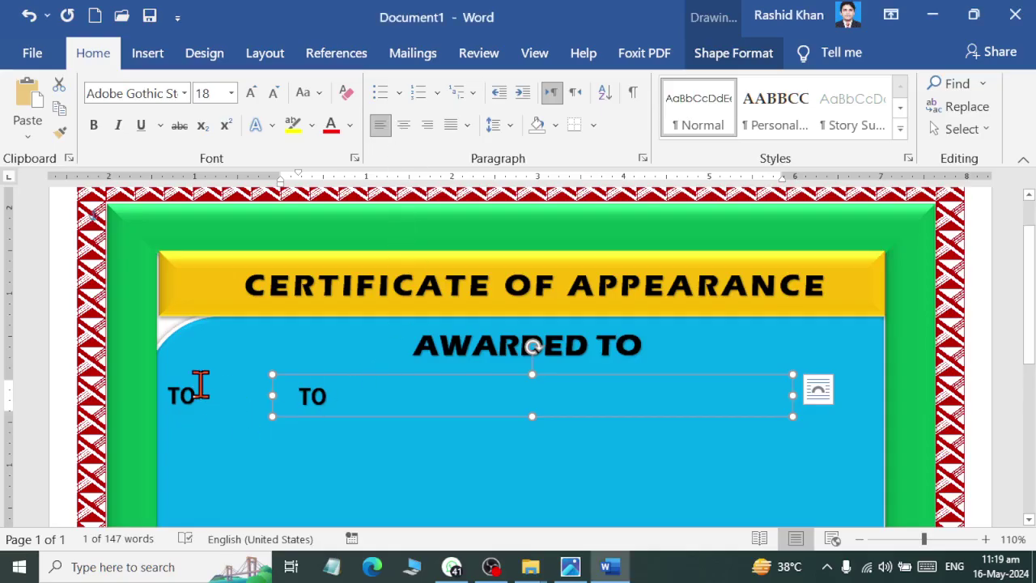
Color the left TO label's text Yellow from the Standard Colors.
left_click(195, 392)
left_click(181, 433)
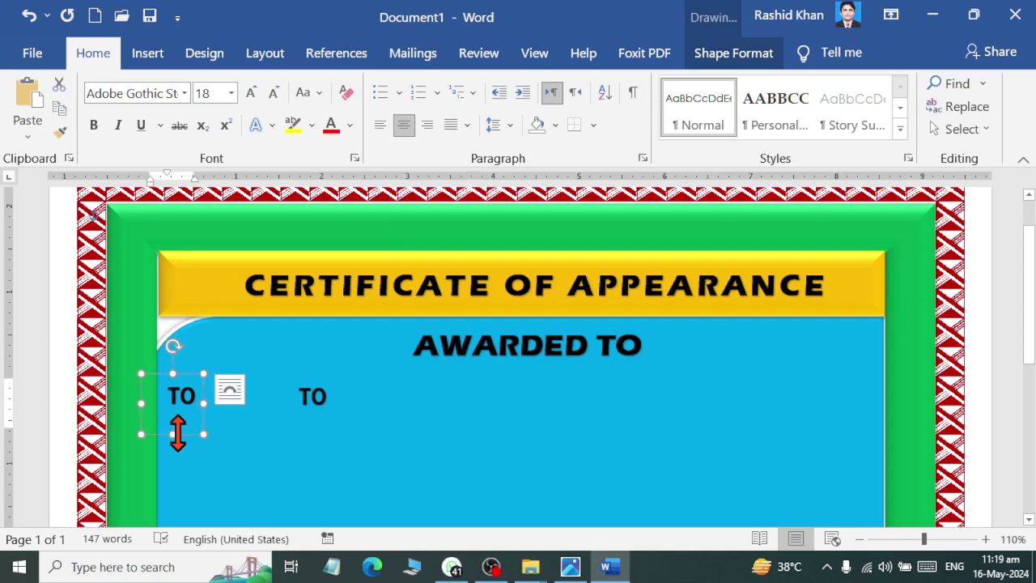
scroll(190, 455, "up", 2, "ctrl")
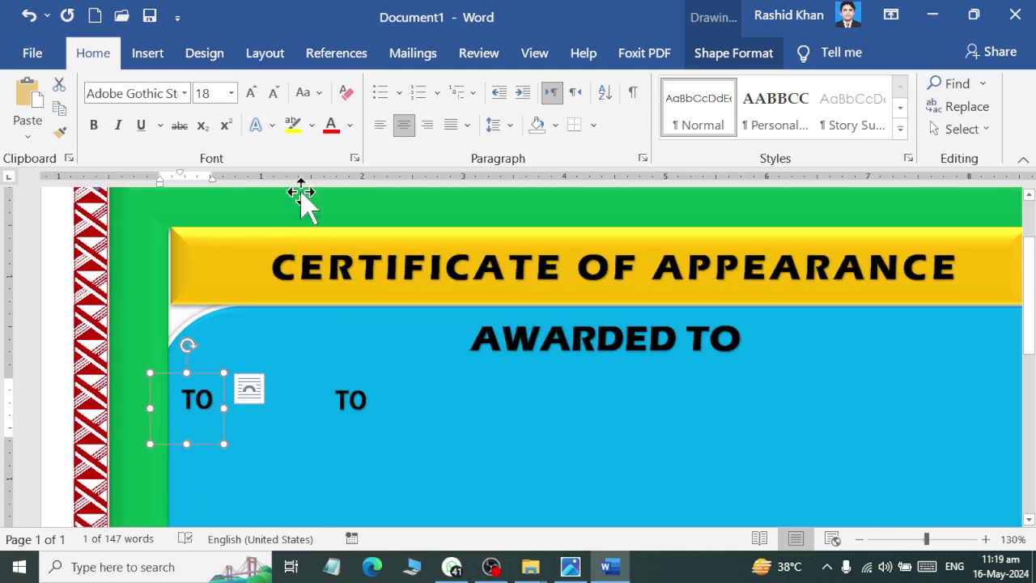
left_click(350, 125)
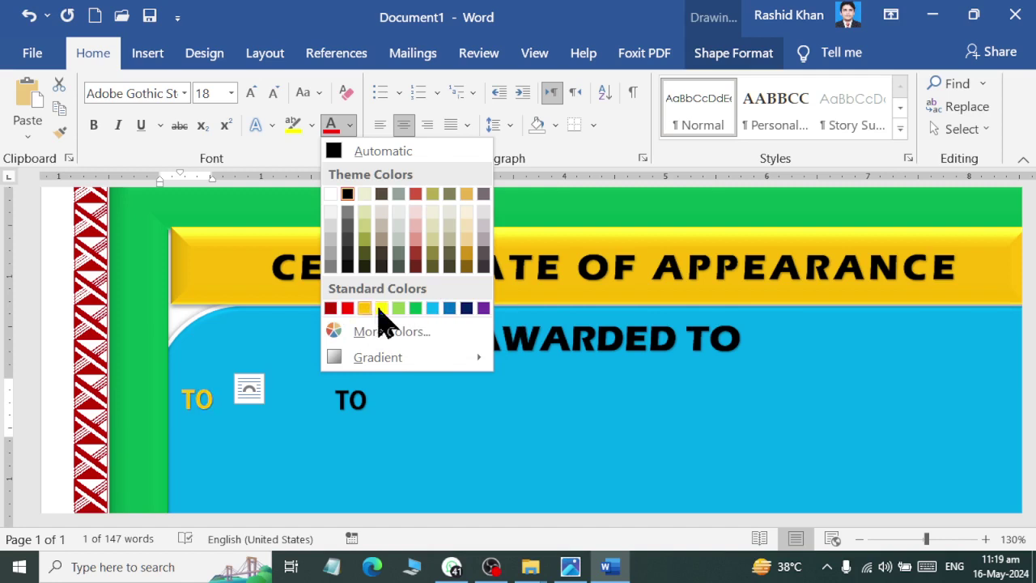
left_click(380, 308)
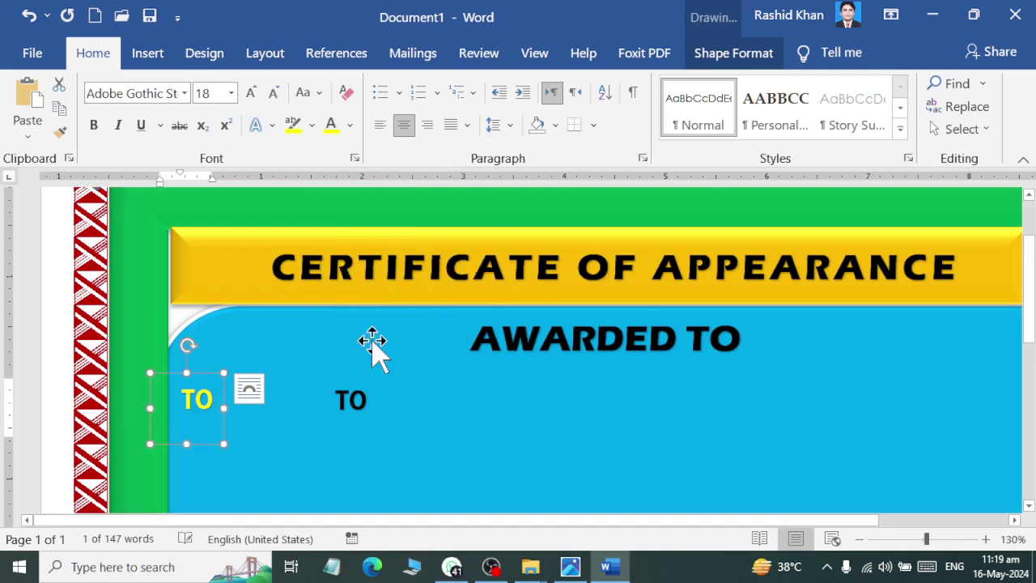
left_click(350, 403, "shift")
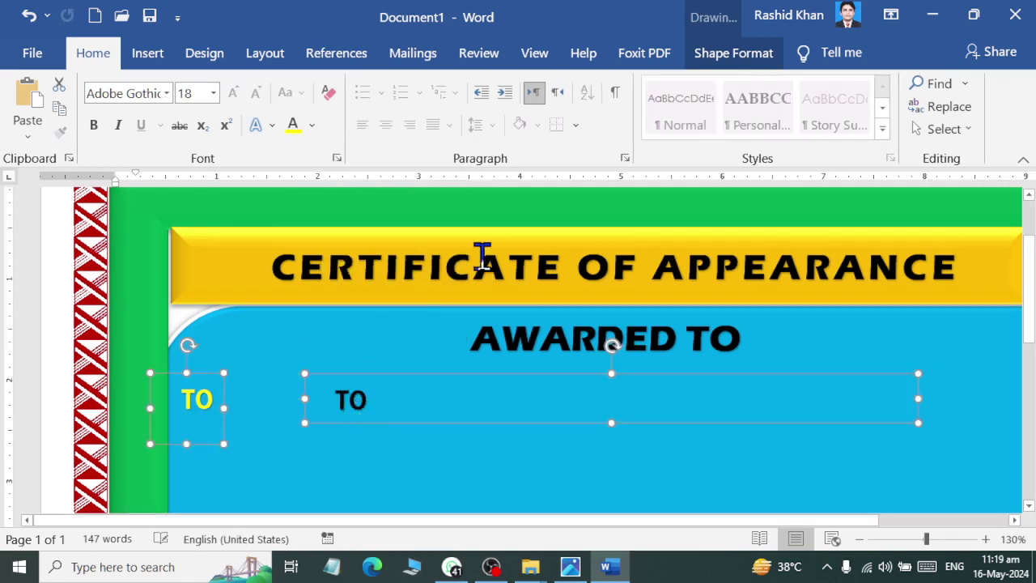
Trim the yellow TO box shorter and narrower to fit its text.
left_click(732, 55)
left_click(817, 130)
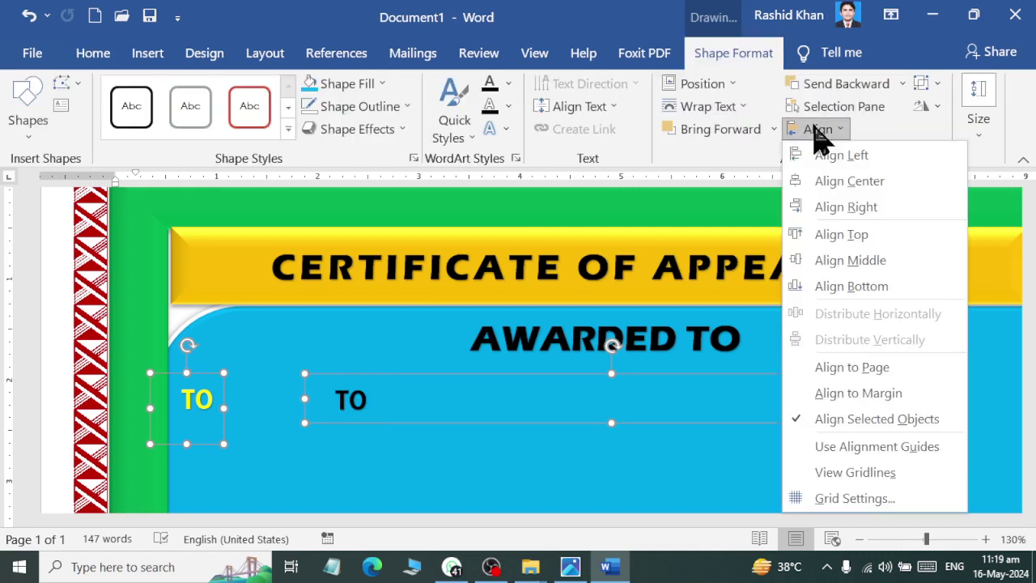
left_click(827, 287)
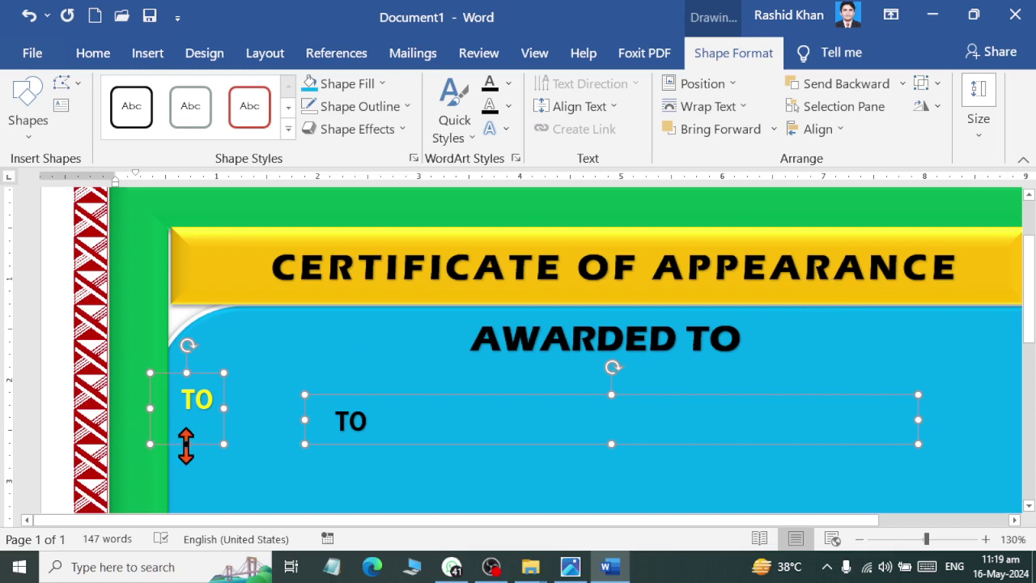
left_click_drag(186, 420, 348, 443)
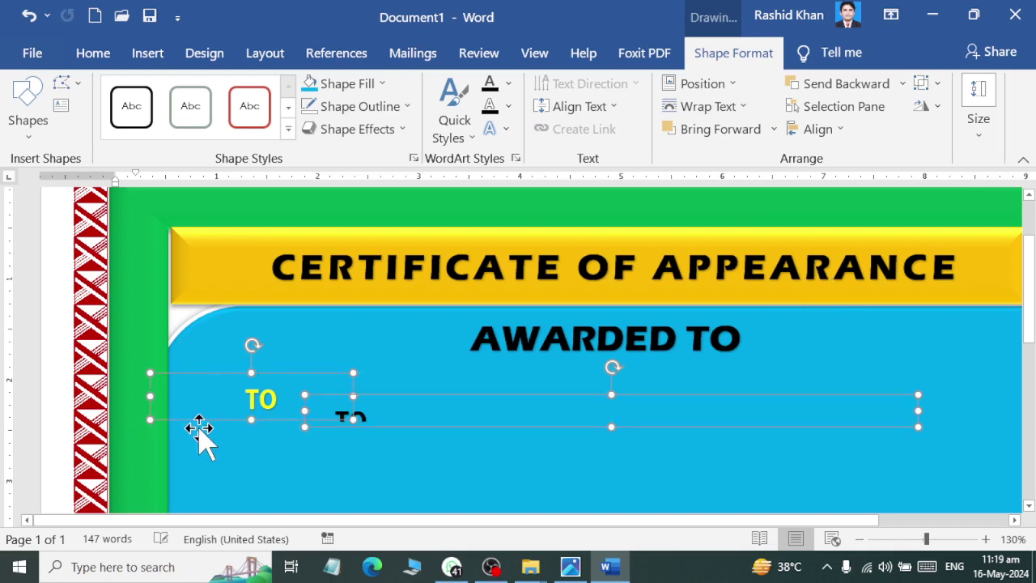
key("ctrl+z")
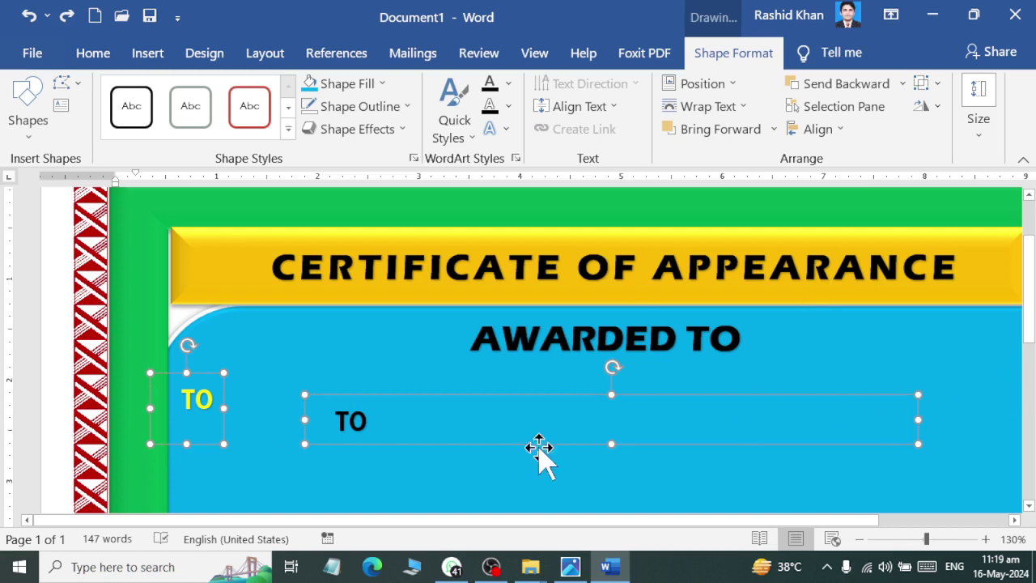
left_click(204, 403)
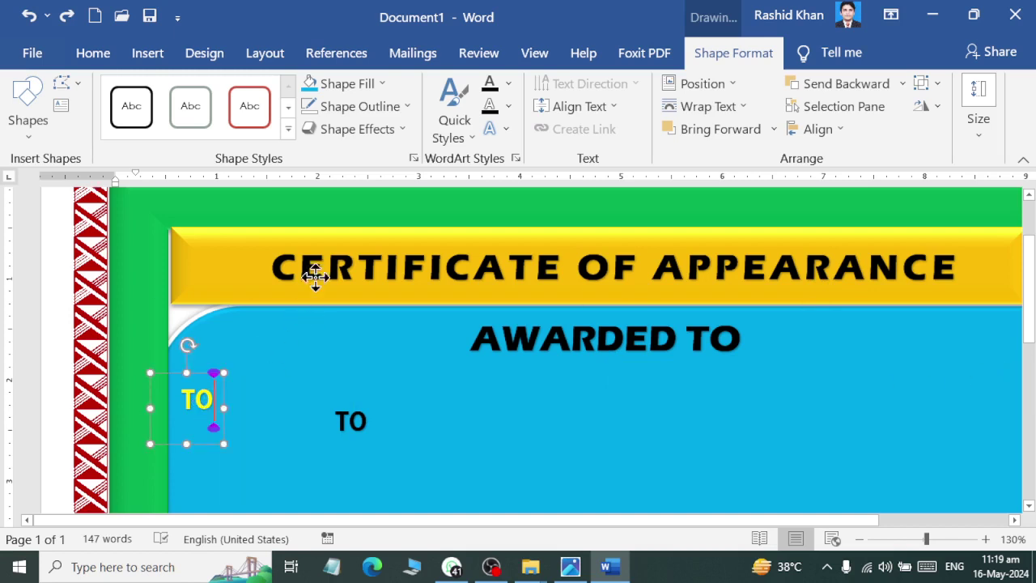
left_click_drag(191, 443, 193, 418)
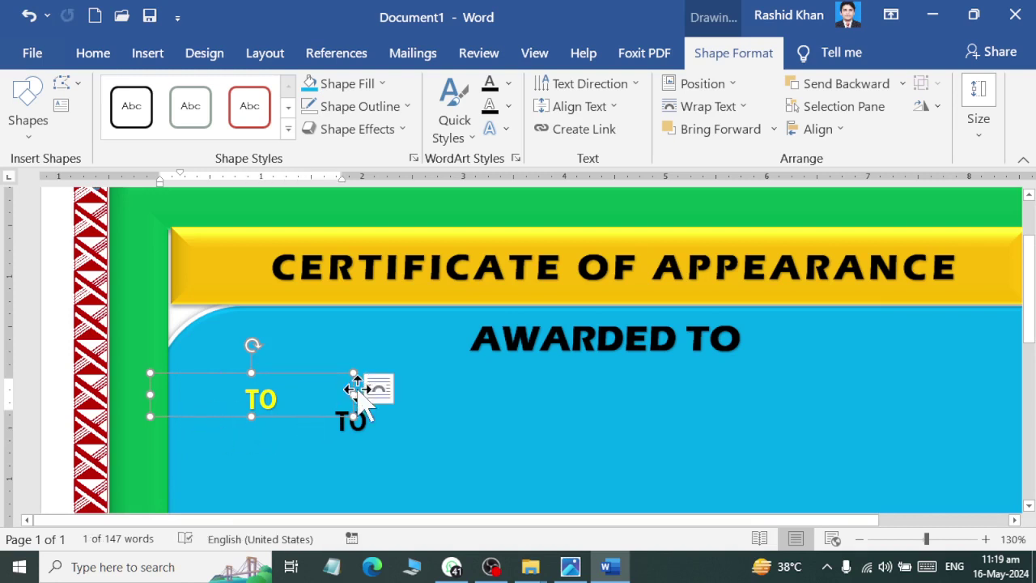
mouse_move(353, 394)
left_mouse_down()
mouse_move(263, 397)
mouse_move(229, 421)
left_mouse_up()
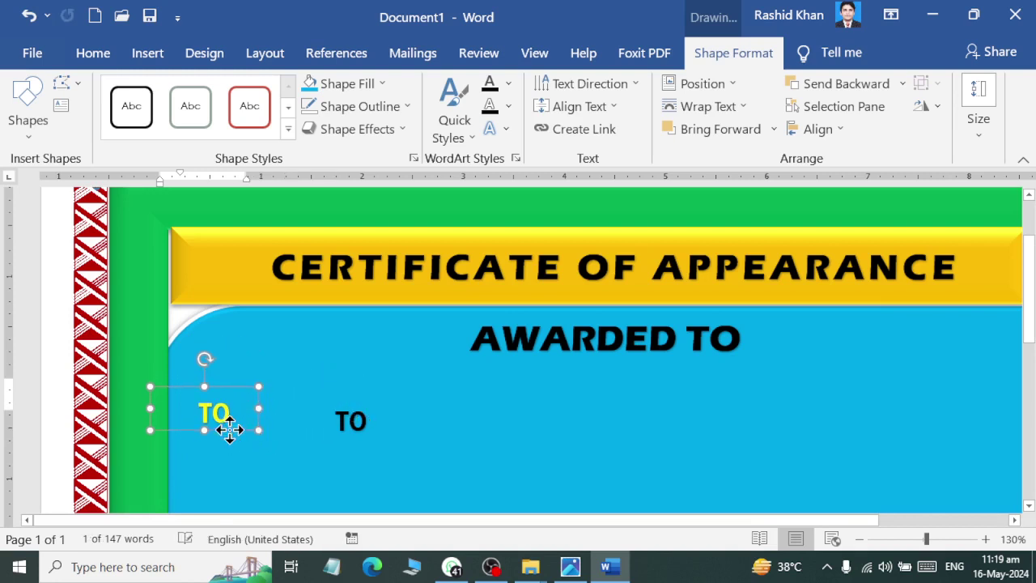
Select both TO boxes and align their bottom edges.
left_click(363, 420)
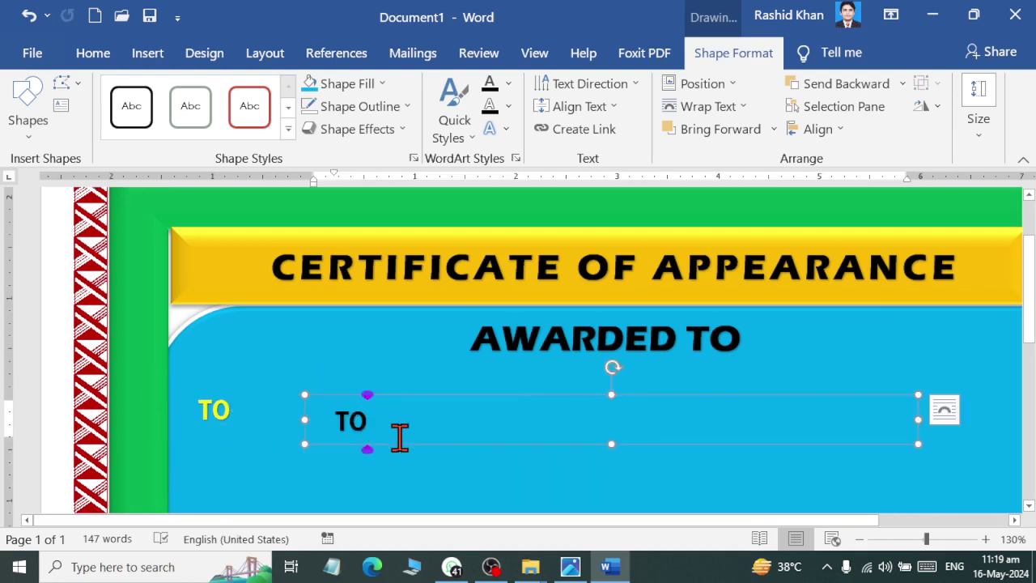
left_click(206, 408, "shift")
left_click(821, 130)
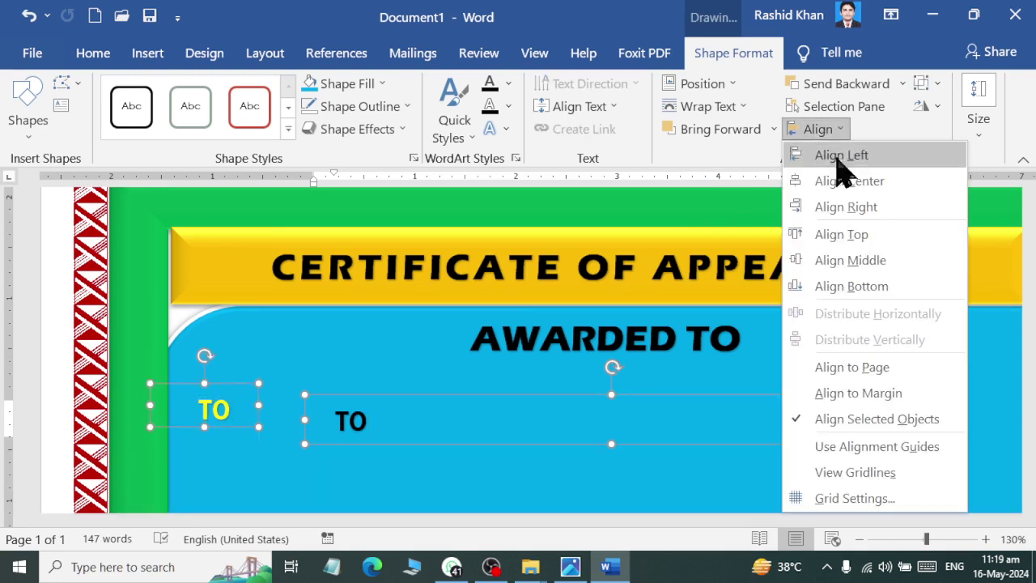
left_click(863, 287)
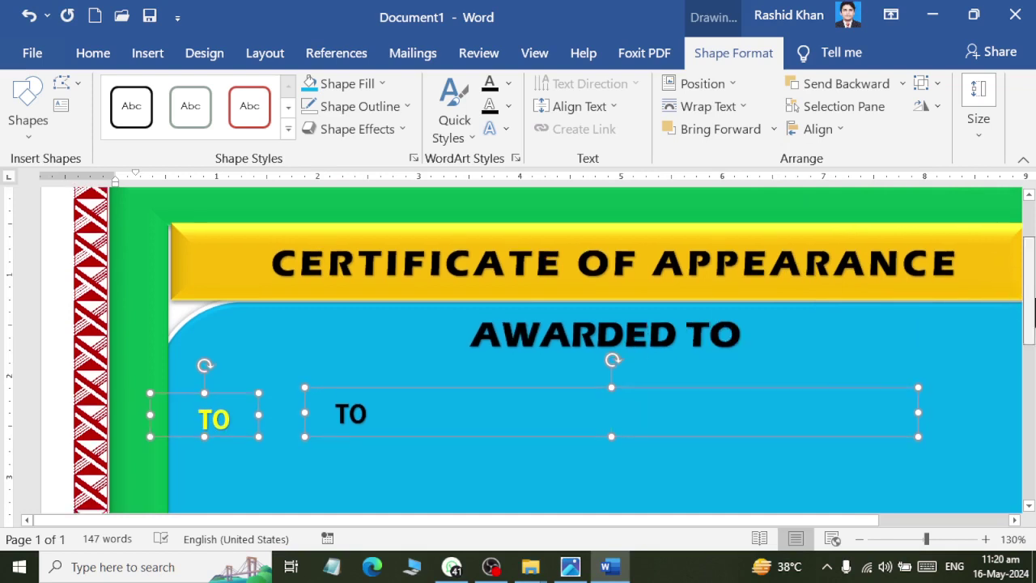
Duplicate both TO boxes with Ctrl+D and shift the copies down into a second row.
left_click_drag(1028, 318, 1031, 368)
scroll(404, 413, "up", 2)
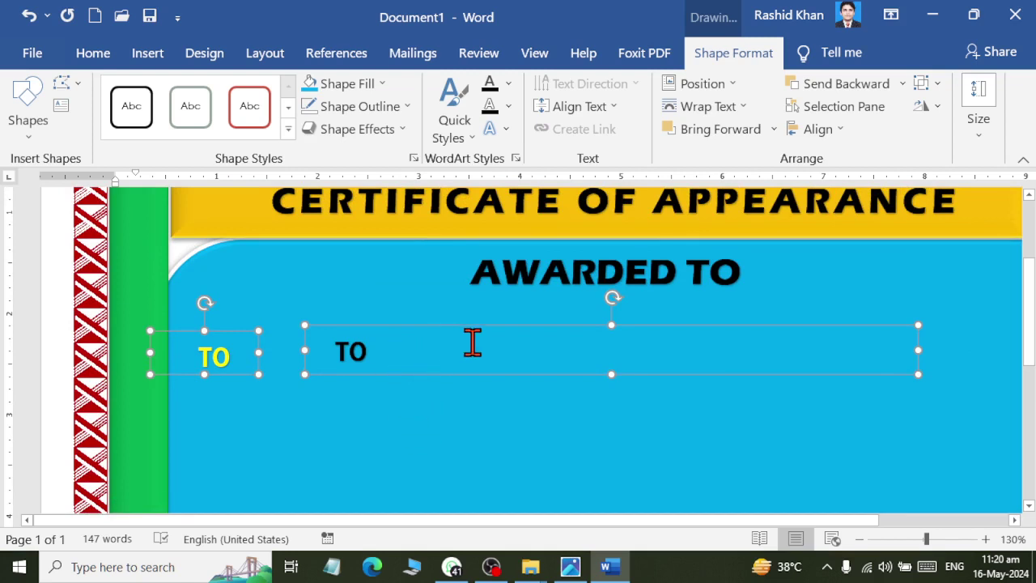
key("ctrl+d")
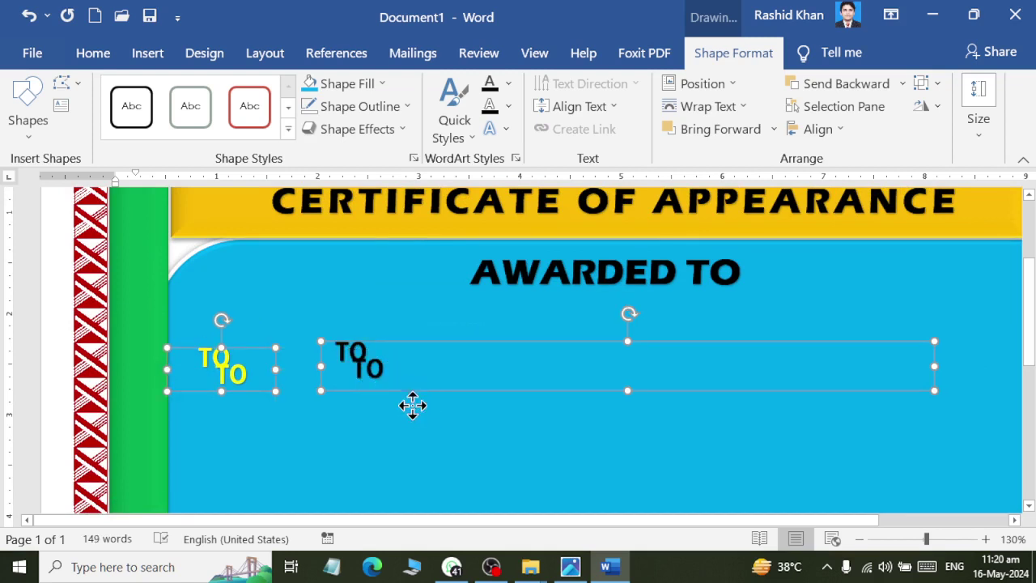
key("Down")
key("Down")
key("Down")
key("Left")
key("Left")
key("Left")
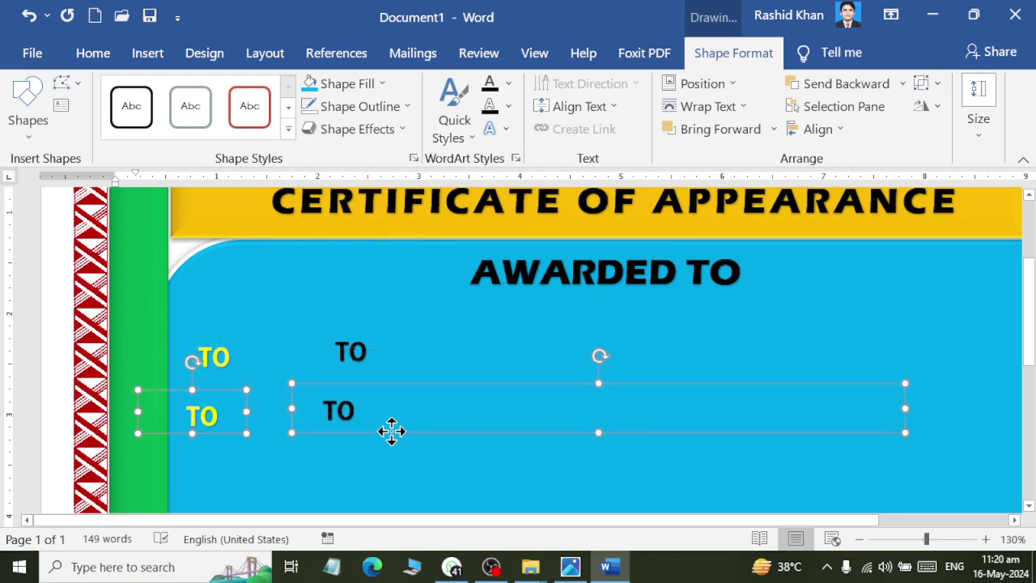
left_click_drag(390, 431, 424, 431)
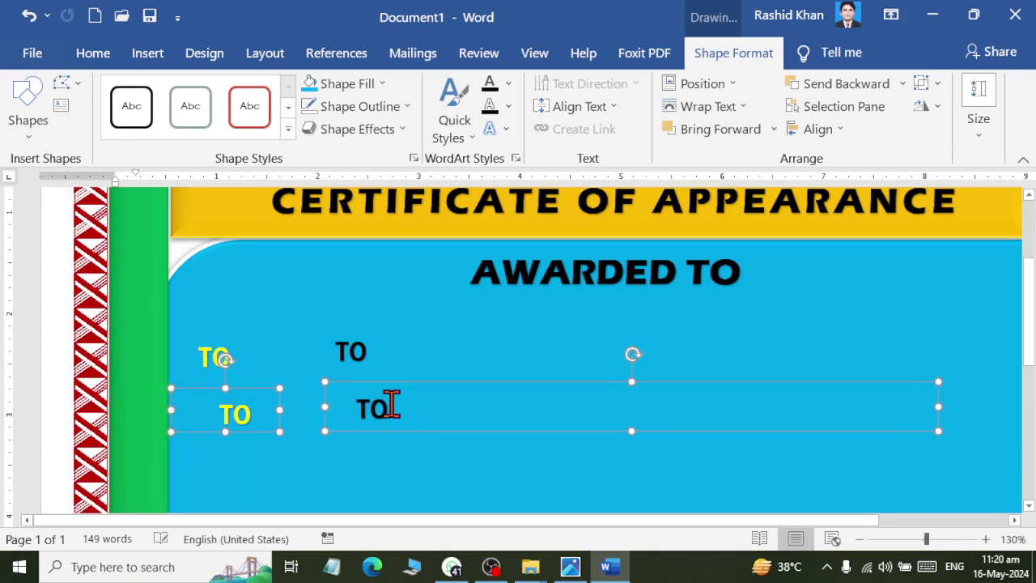
Check the reference and select the word TO in the lower yellow label.
key("alt+Tab")
key("alt+Tab")
left_click(281, 465)
left_click(234, 415)
key("alt+Tab")
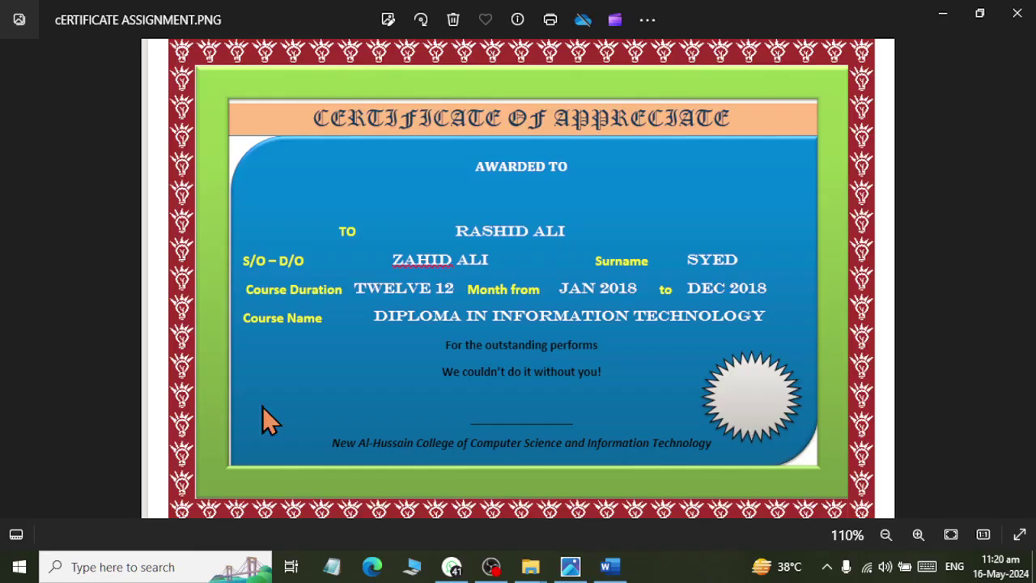
key("alt+Tab")
double_click(274, 409)
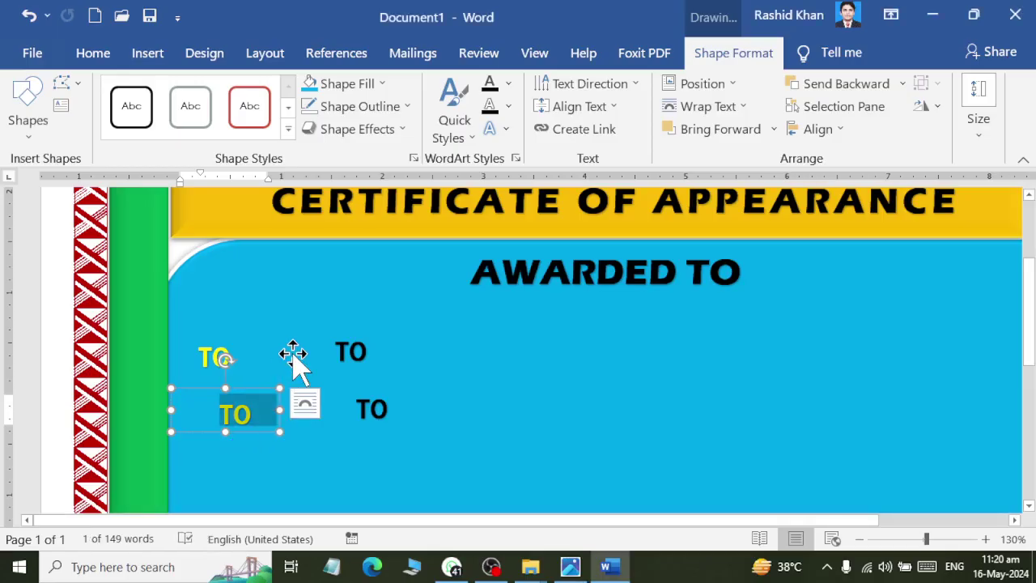
Retype the lower yellow label as S/O - D/O.
type("S/")
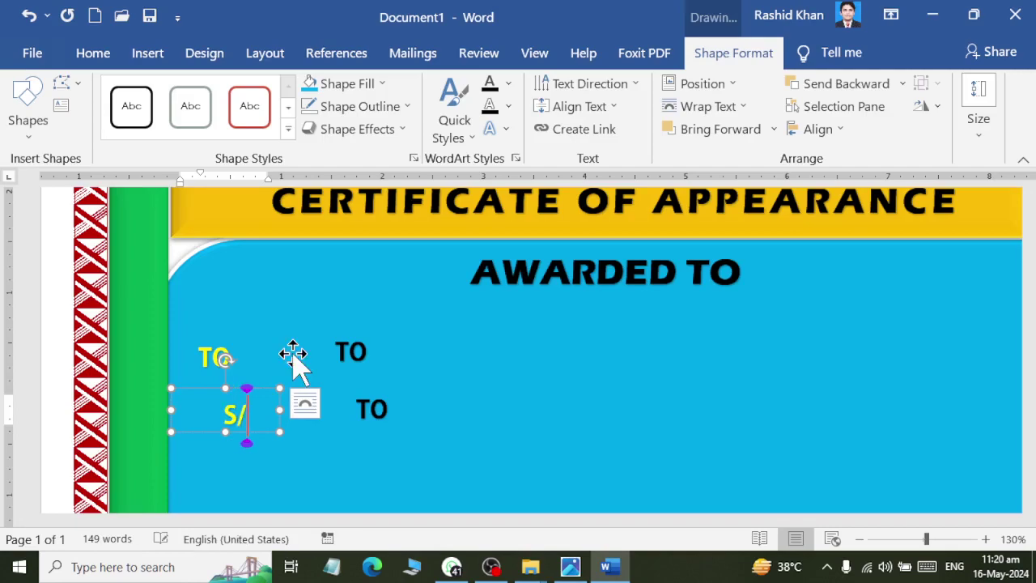
type("o")
key("alt+Tab")
key("alt+Tab")
key("BackSpace")
type("O")
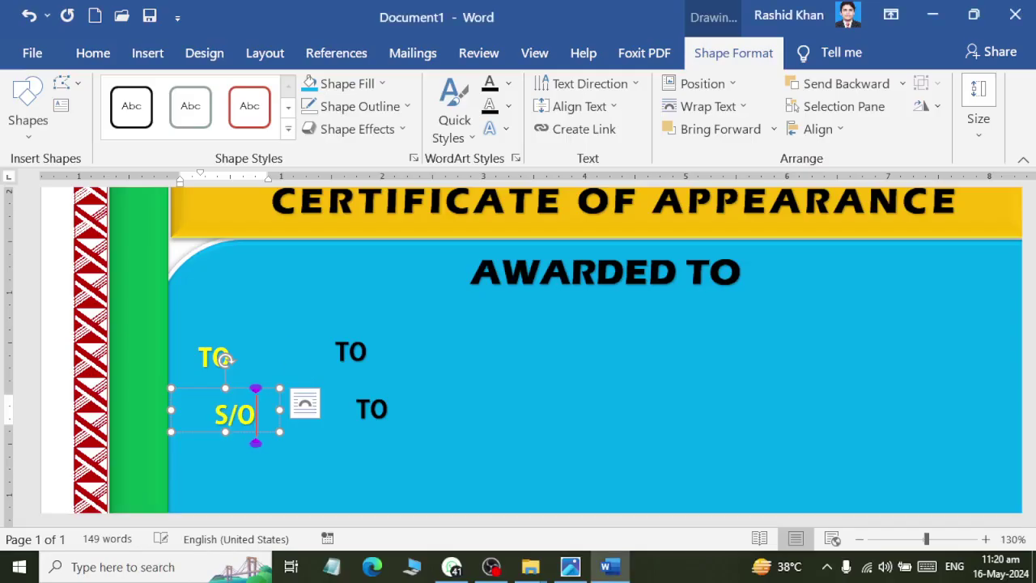
key("alt+Tab")
key("alt+Tab")
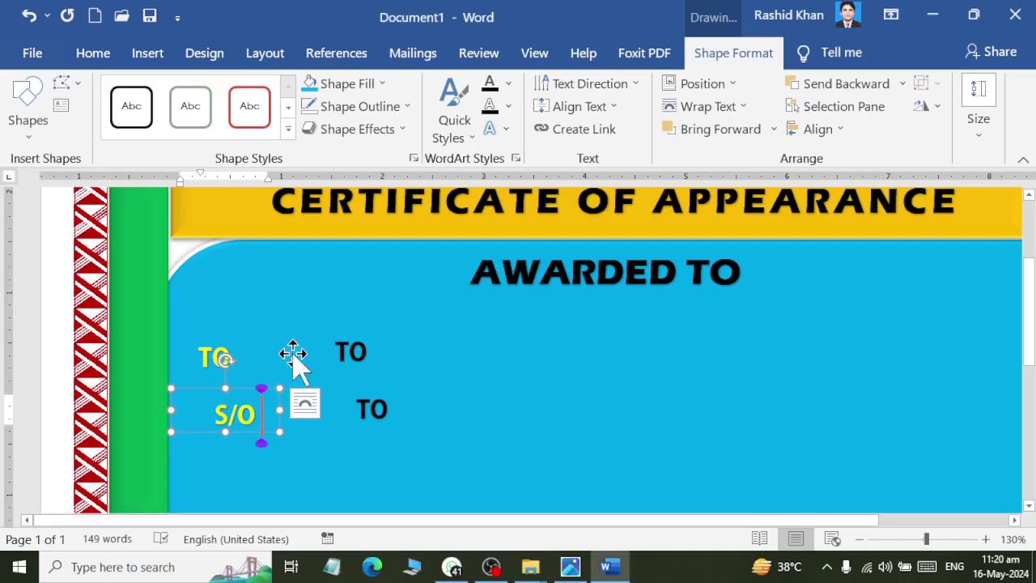
type("-")
key("BackSpace")
key("BackSpace")
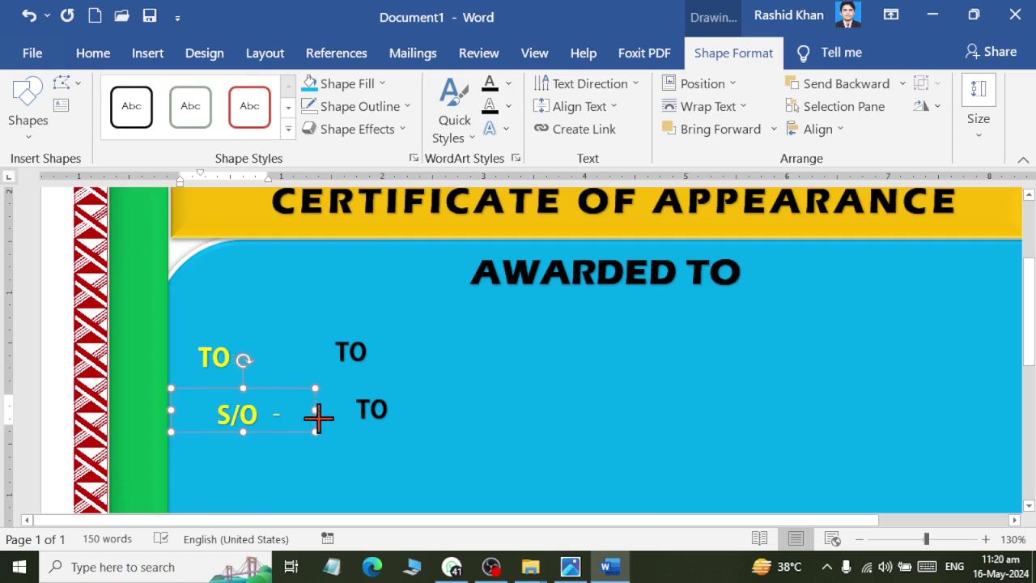
Widen the S/O - D/O label box and left-align its text.
mouse_move(290, 410)
left_mouse_down()
mouse_move(358, 405)
mouse_move(352, 412)
left_mouse_up()
left_click(390, 409)
left_click(325, 415)
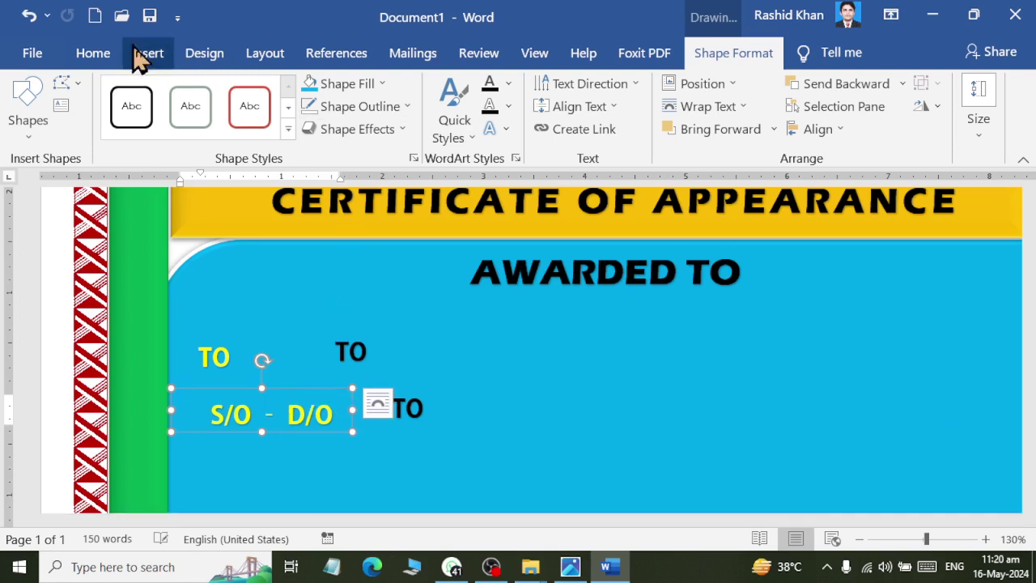
left_click(96, 53)
left_click(379, 126)
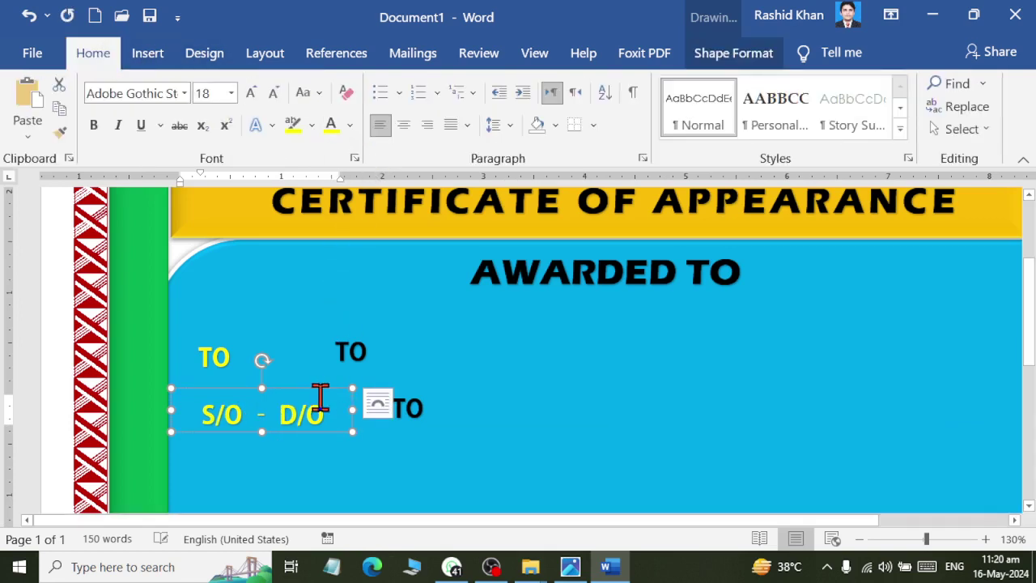
left_click(439, 407)
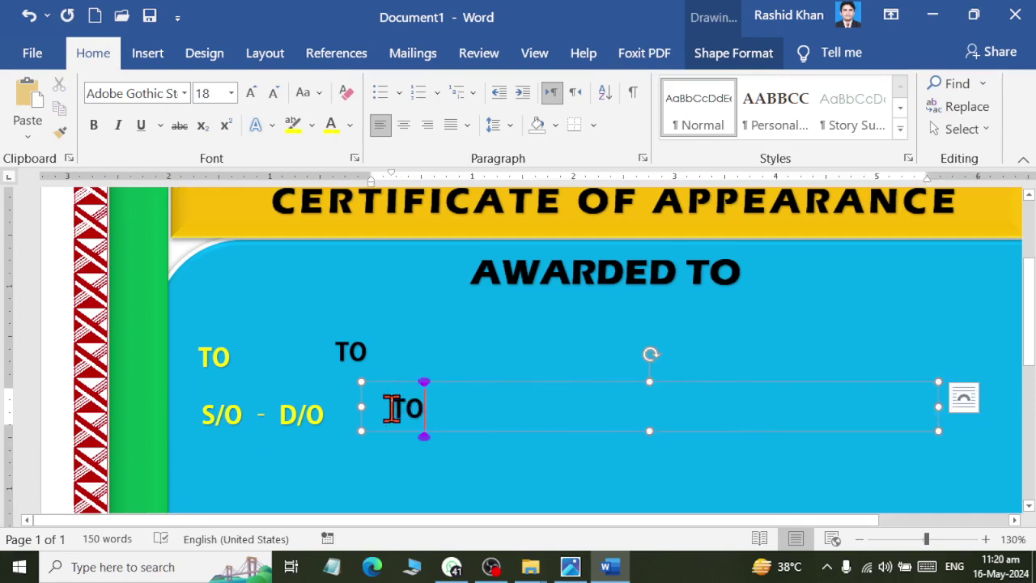
key("alt+Tab")
key("alt+Tab")
Narrow the second-row value box and replace TO with the father's name from the reference.
left_click_drag(938, 406, 757, 406)
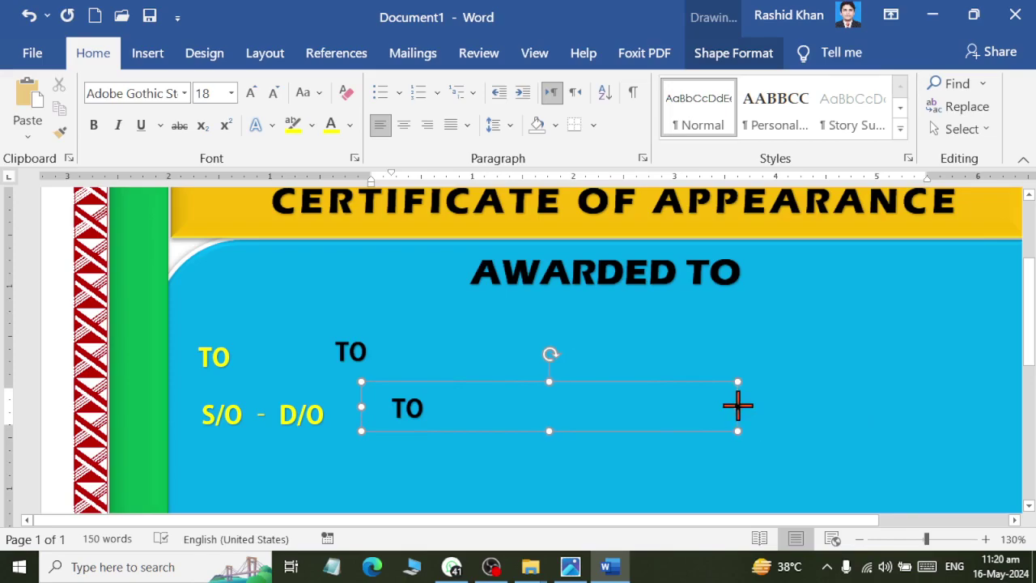
left_click(607, 412)
key("ctrl+a")
key("alt+Tab")
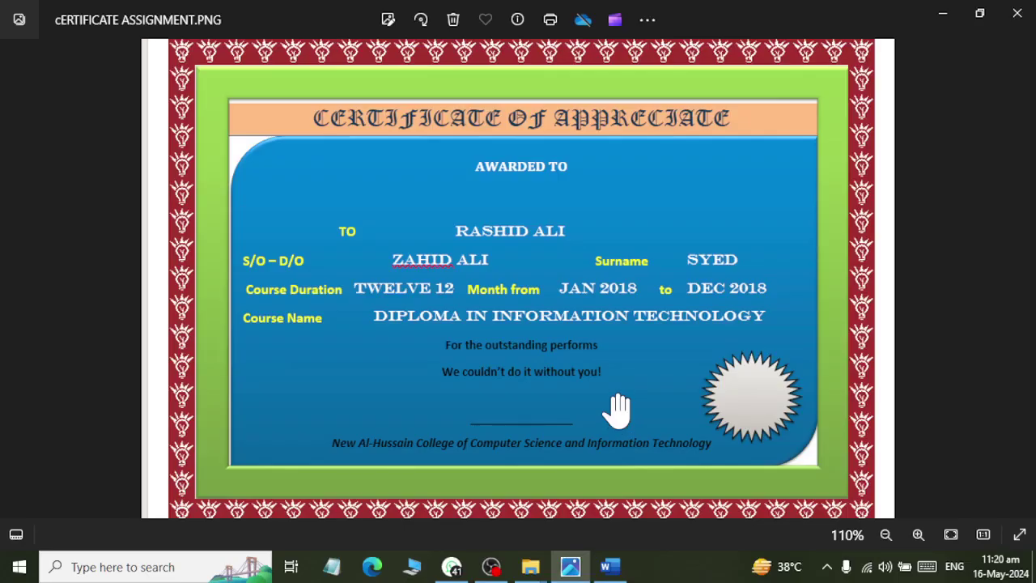
key("alt+Tab")
type("ZA")
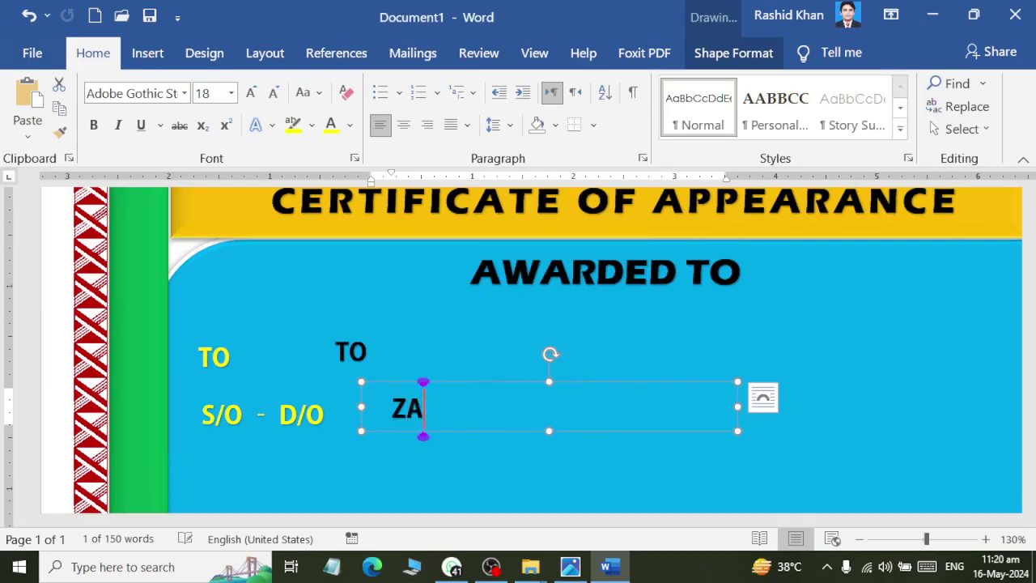
key("alt+Tab")
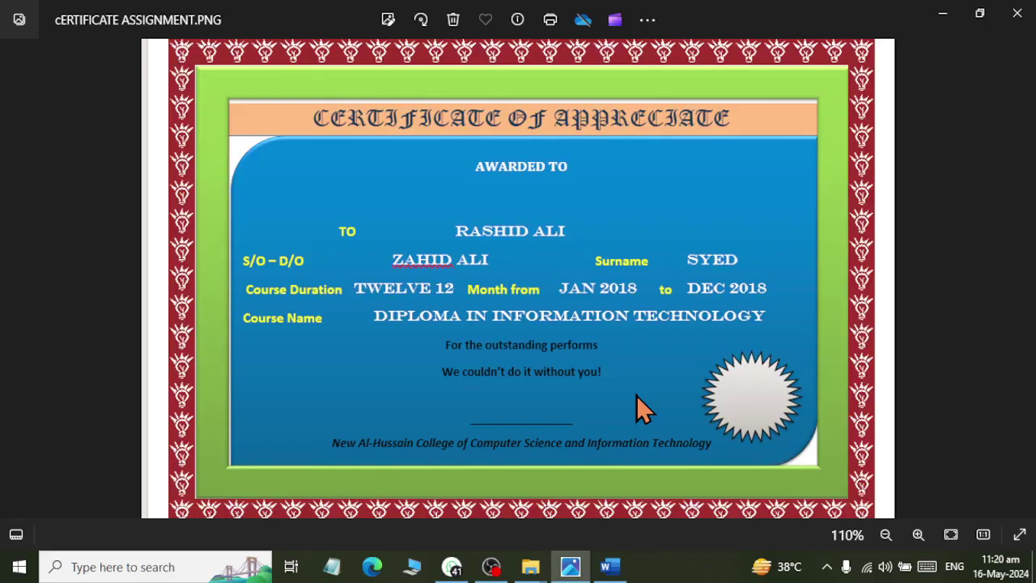
key("alt+Tab")
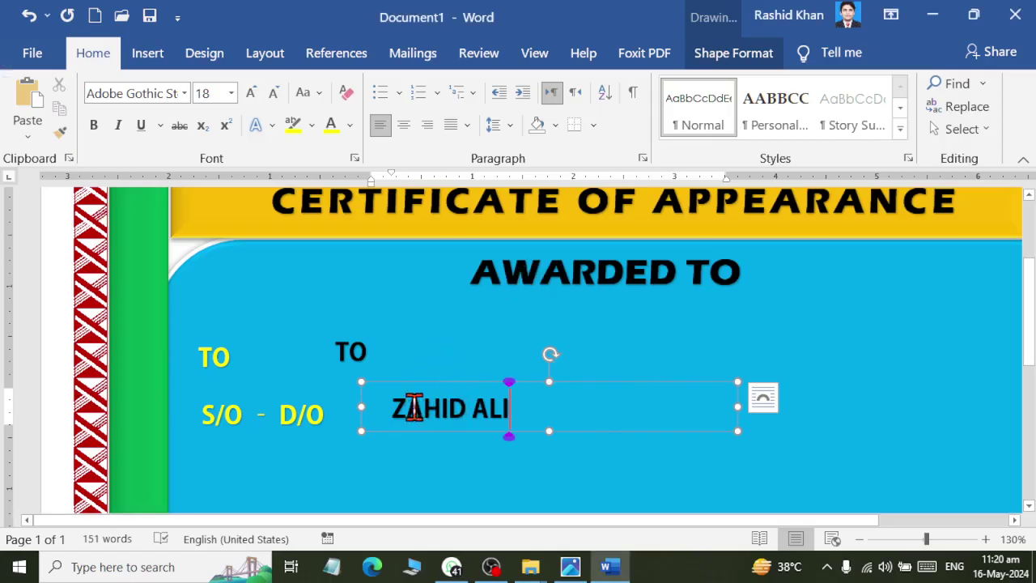
key("alt+Tab")
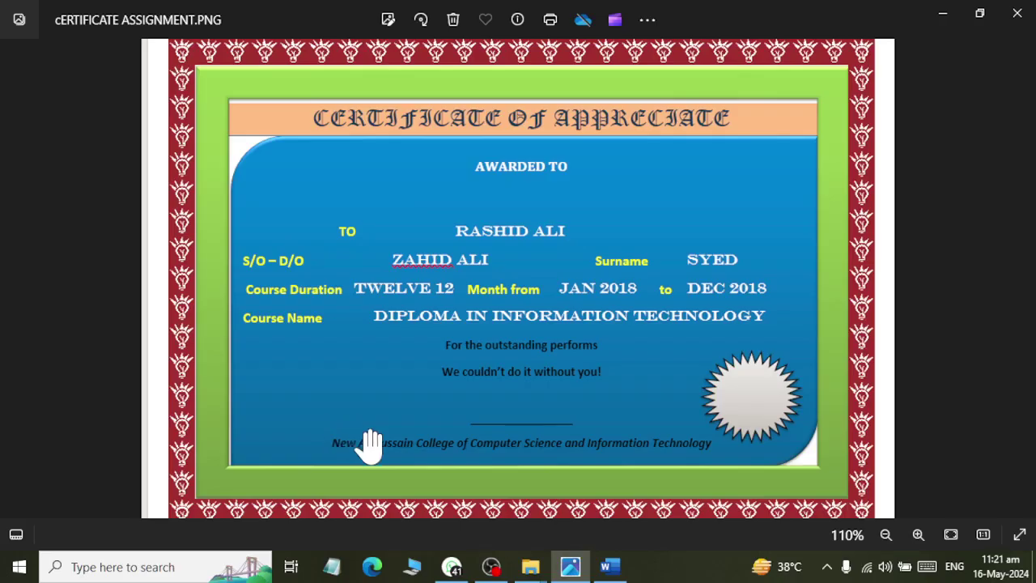
key("alt+Tab")
left_click_drag(737, 410, 706, 412)
Give the S/O - D/O label text expanded character spacing.
left_click(212, 419)
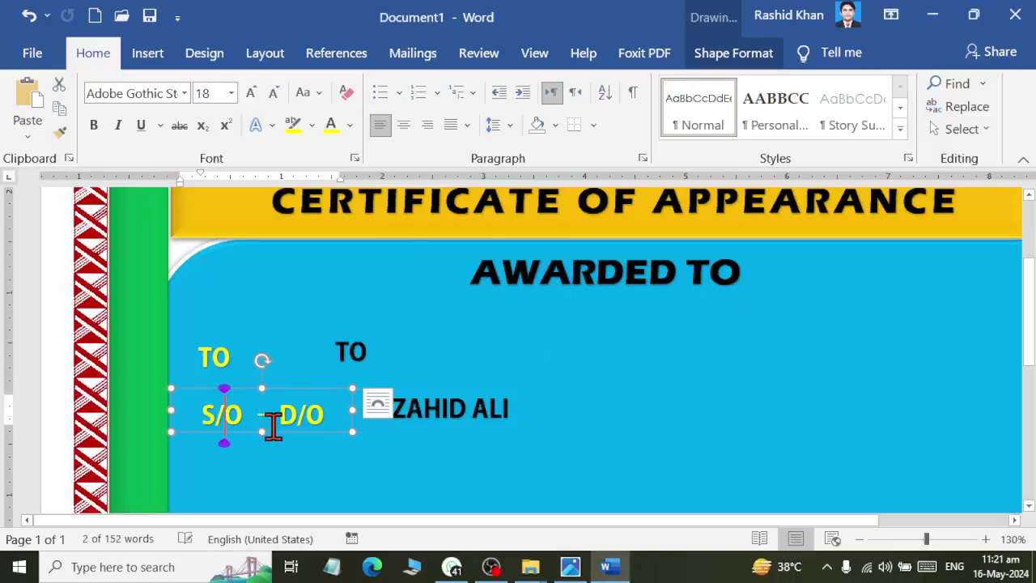
triple_click(340, 421)
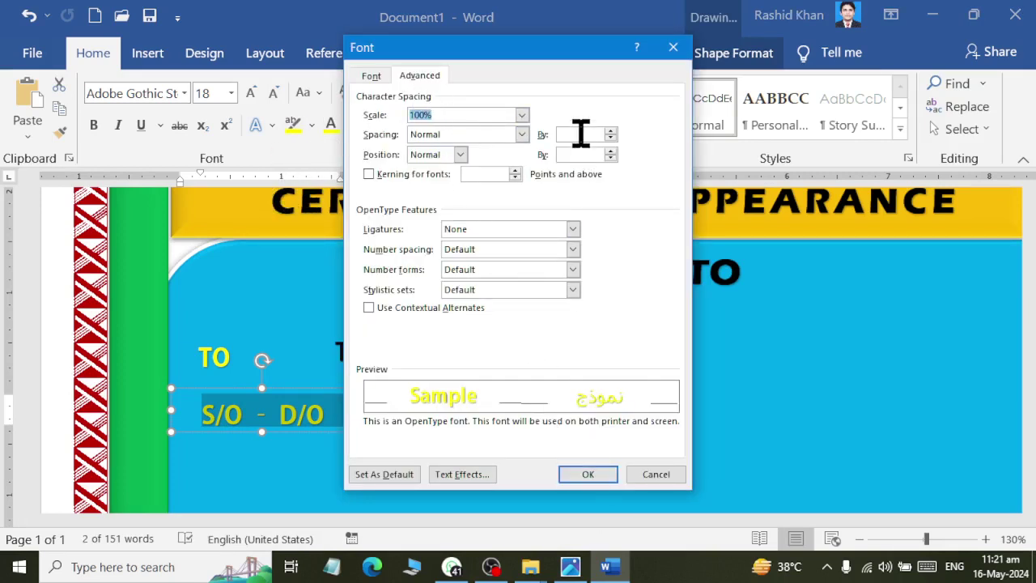
type("1")
left_click(586, 476)
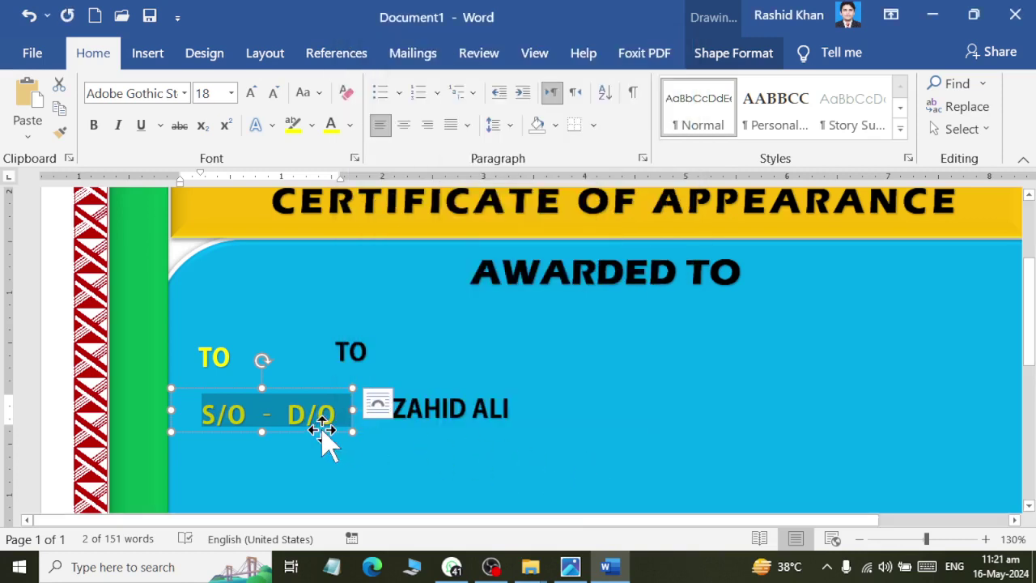
left_click(279, 416)
Check and dismiss the dash AutoCorrect options on the S/O - D/O label.
left_click(419, 414)
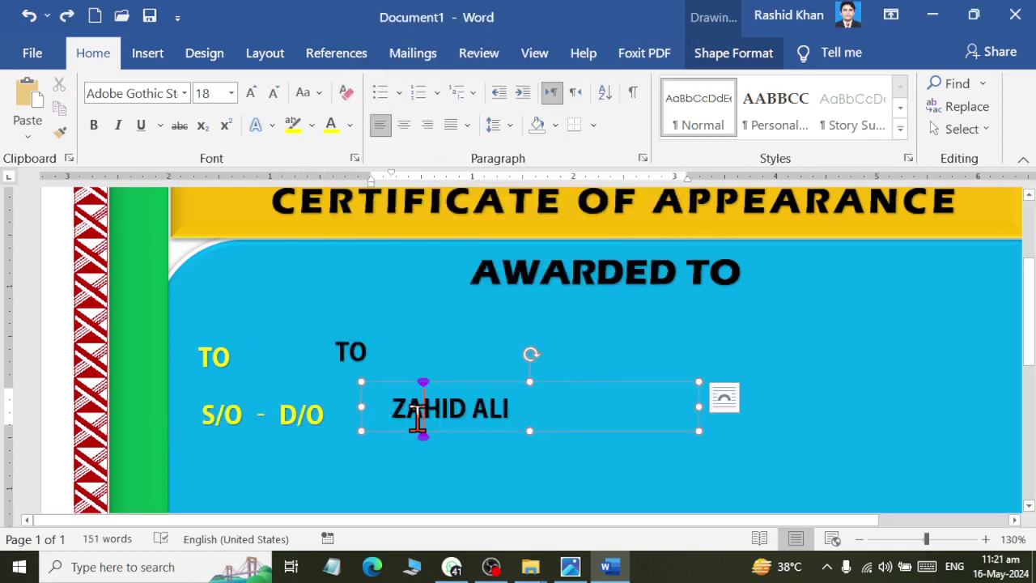
scroll(279, 416, "down", 2)
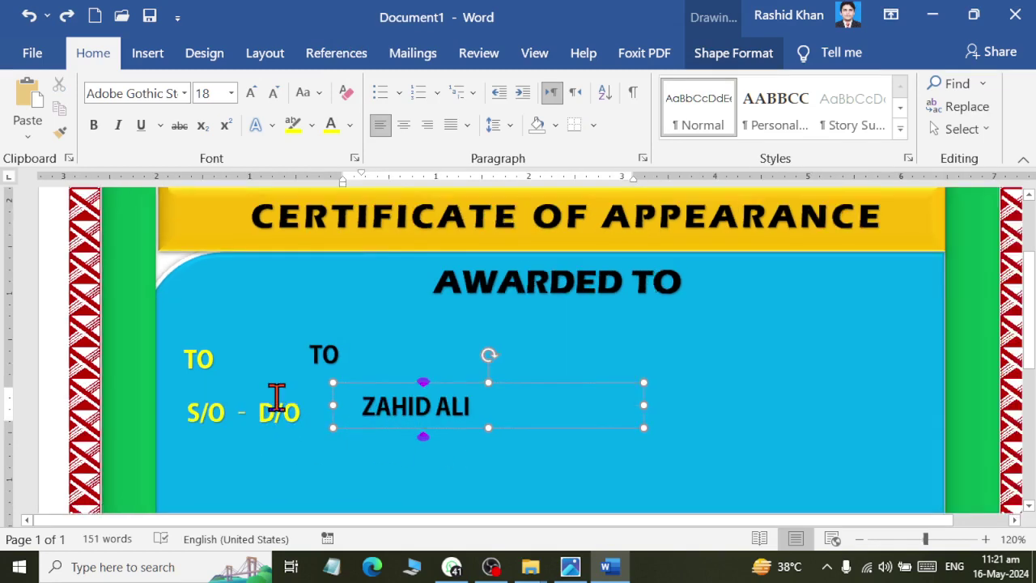
scroll(275, 404, "down", 1)
left_click(271, 400)
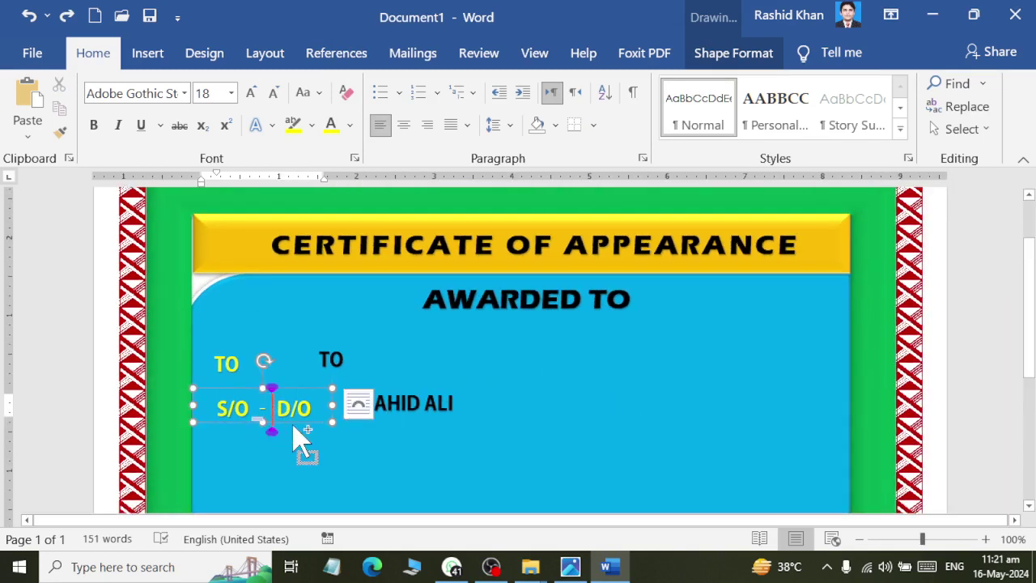
left_click(267, 420)
left_click(293, 431)
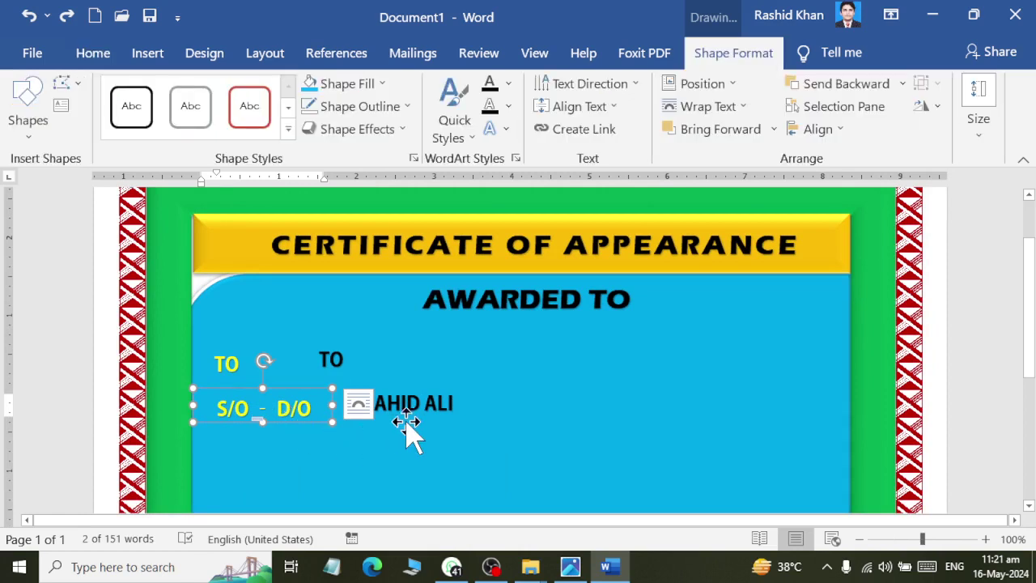
Copy the S/O - D/O label and name box to the right and relabel the copy SURNAME.
mouse_move(324, 420)
left_mouse_down()
mouse_move(548, 451)
mouse_move(683, 417)
mouse_move(671, 418)
left_mouse_up()
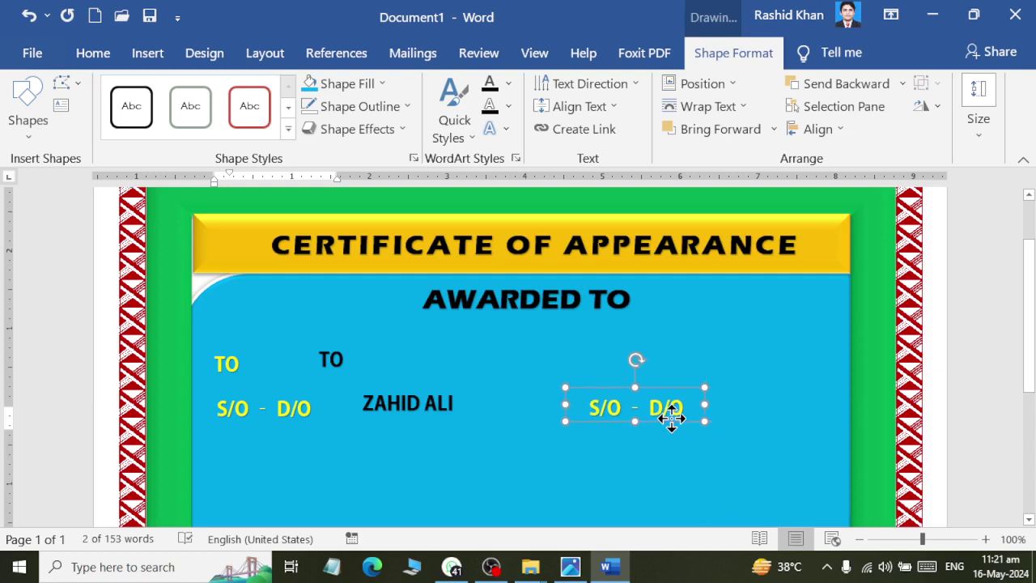
left_click_drag(418, 415, 432, 429)
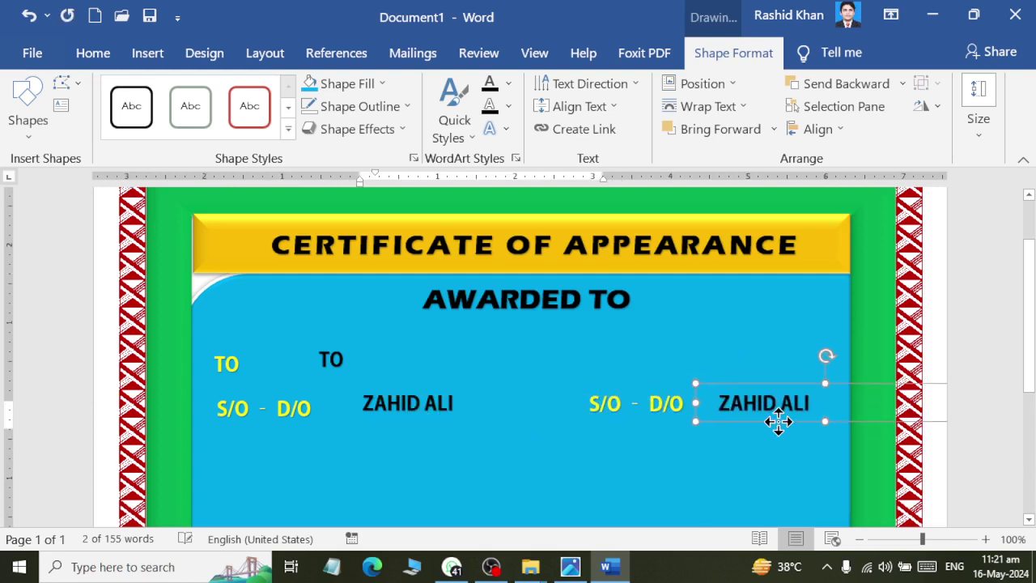
left_click_drag(431, 429, 771, 422)
left_click_drag(636, 418, 651, 429)
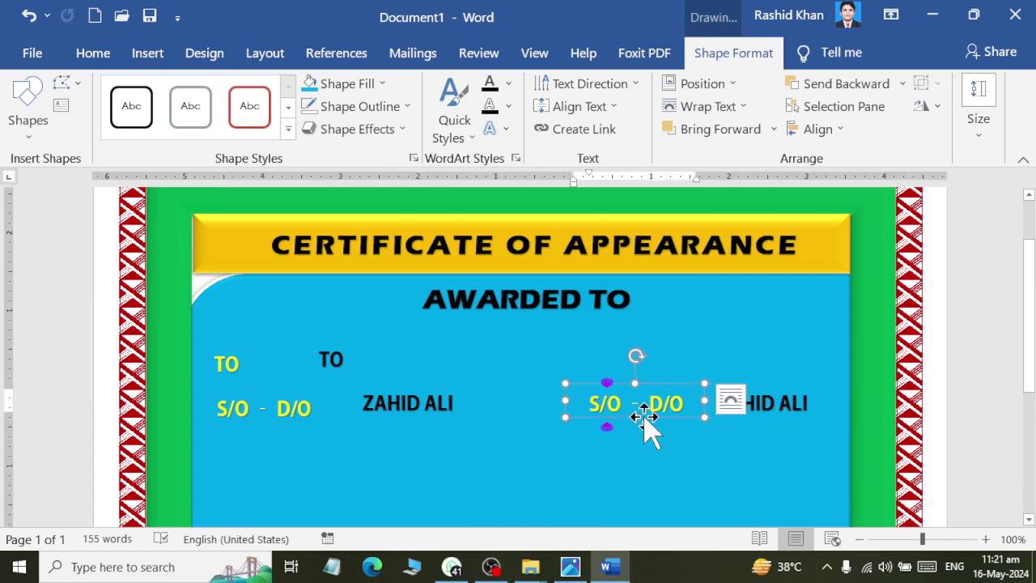
type("SURNAM")
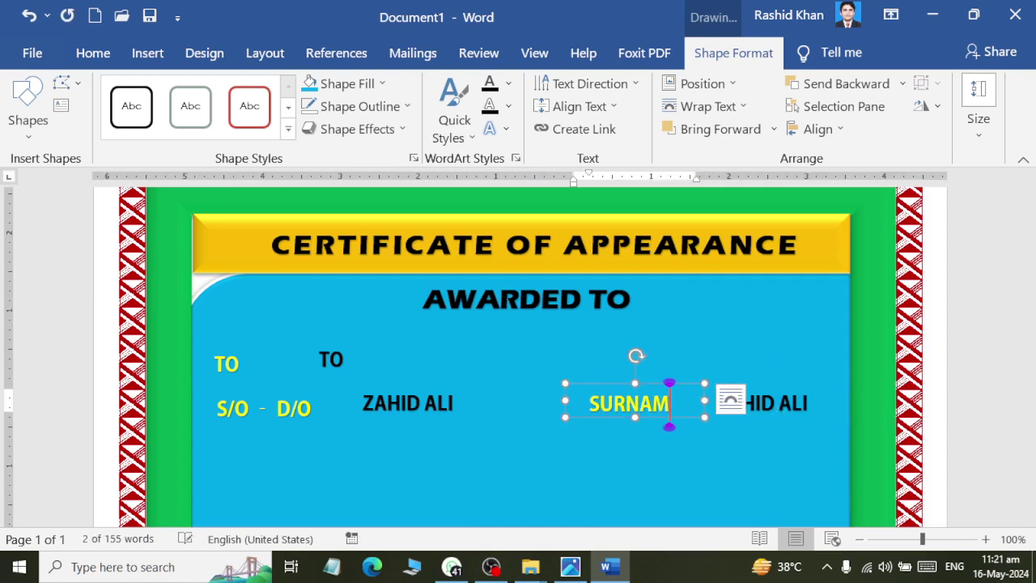
type("E")
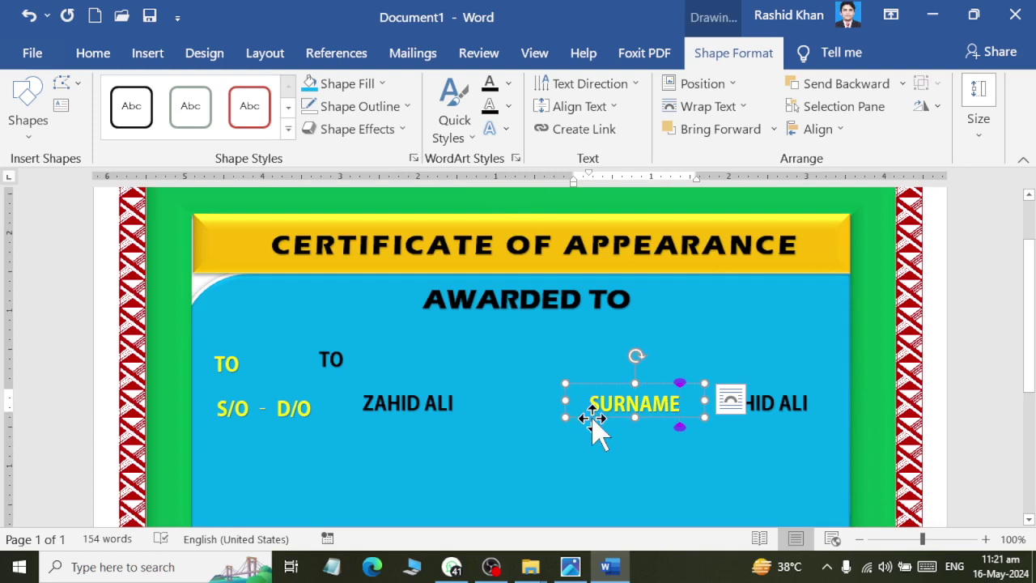
Nudge the copied name box left and narrow it to fit the text.
left_click(782, 420)
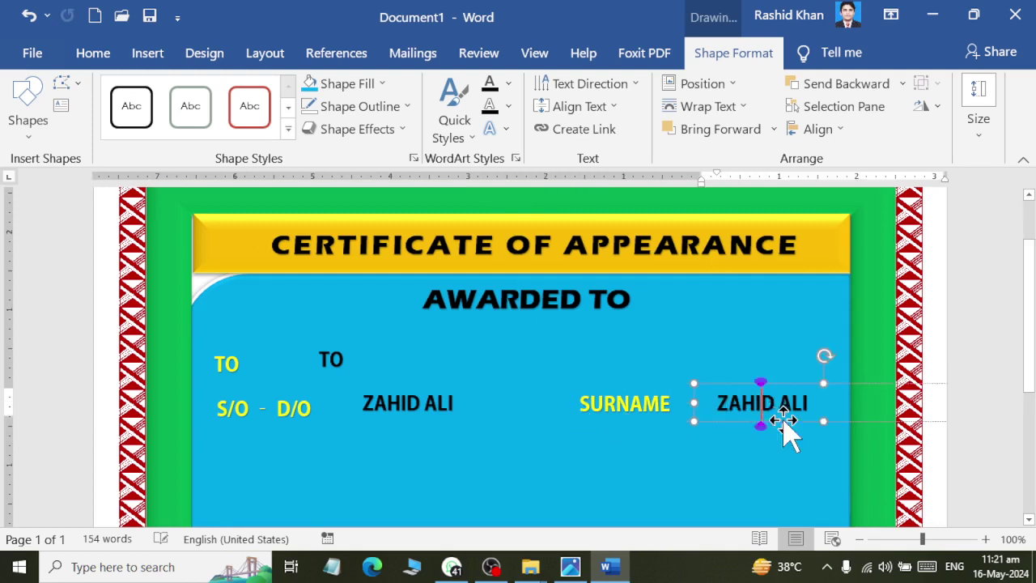
key("Left")
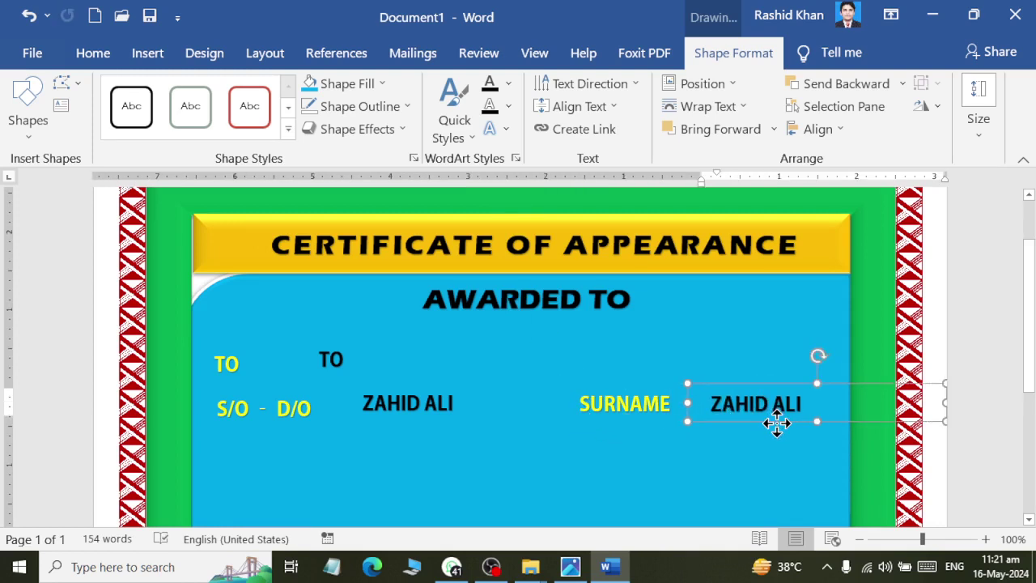
key("Left")
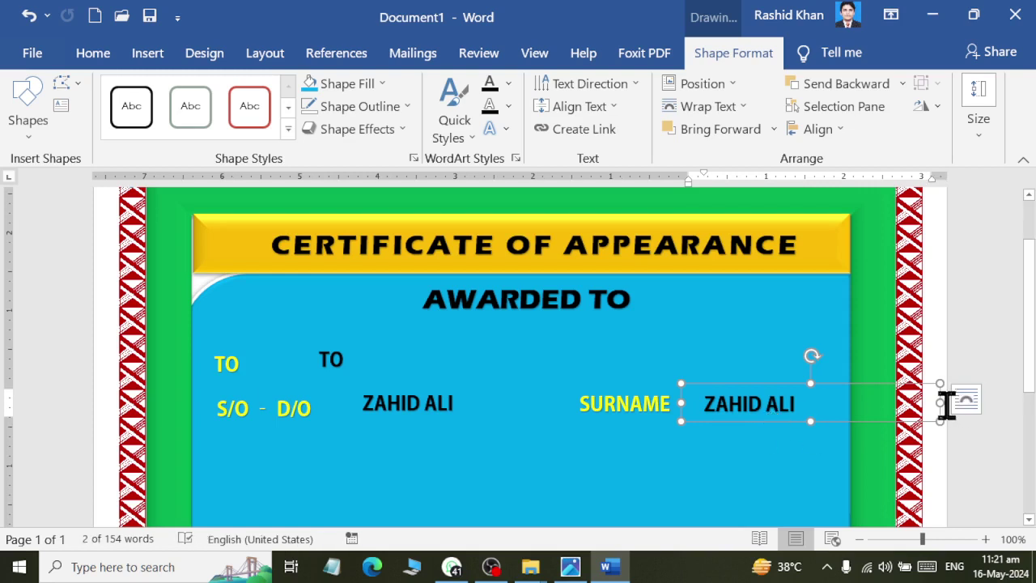
left_click_drag(929, 401, 852, 403)
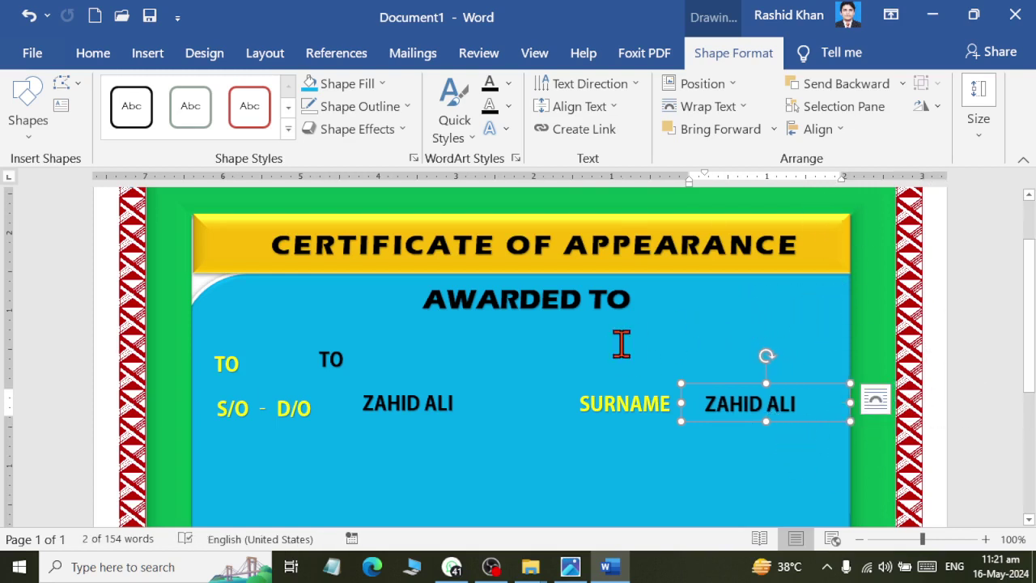
key("alt+Tab")
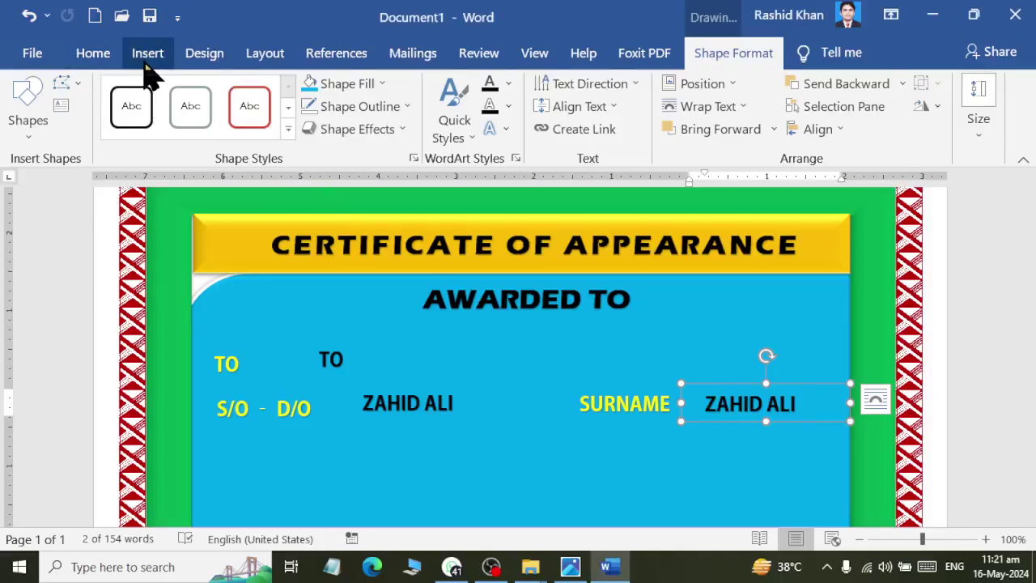
Insert WordArt in the first style and move it to the centre of the page.
left_click(147, 52)
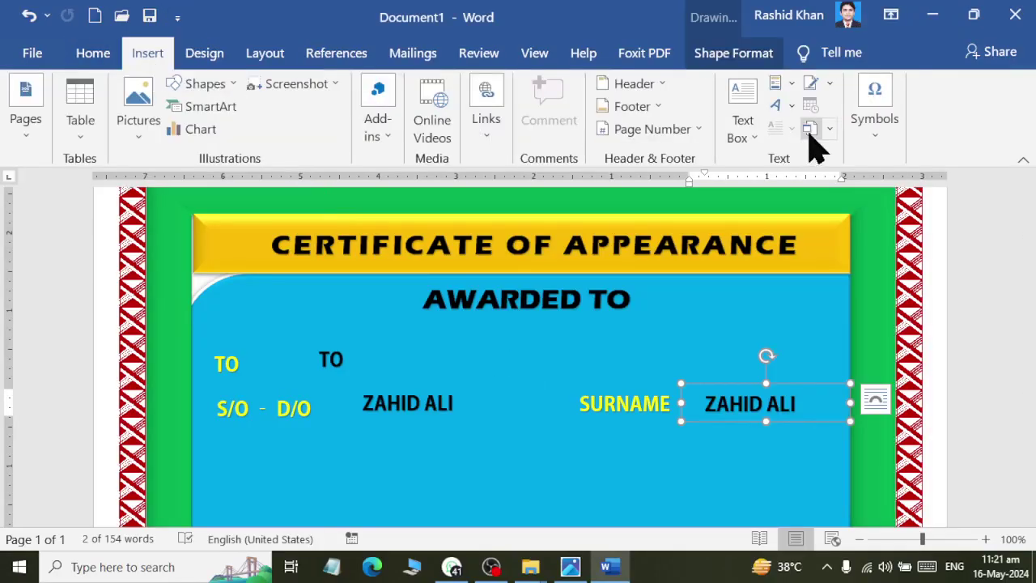
left_click(810, 129)
left_click(749, 154)
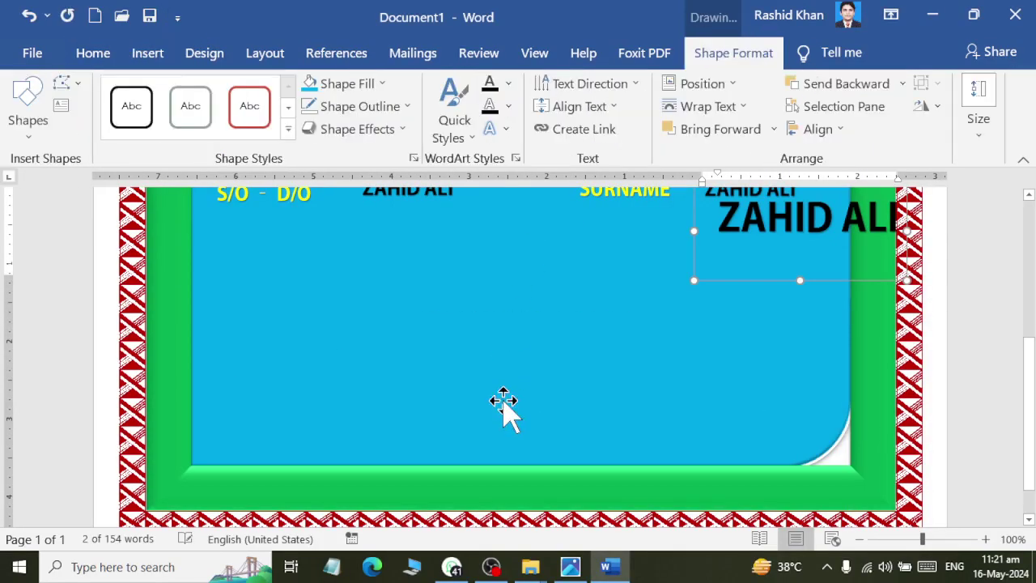
mouse_move(739, 285)
left_mouse_down()
mouse_move(486, 359)
mouse_move(434, 345)
mouse_move(434, 335)
mouse_move(450, 339)
left_mouse_up()
scroll(450, 339, "up", 3)
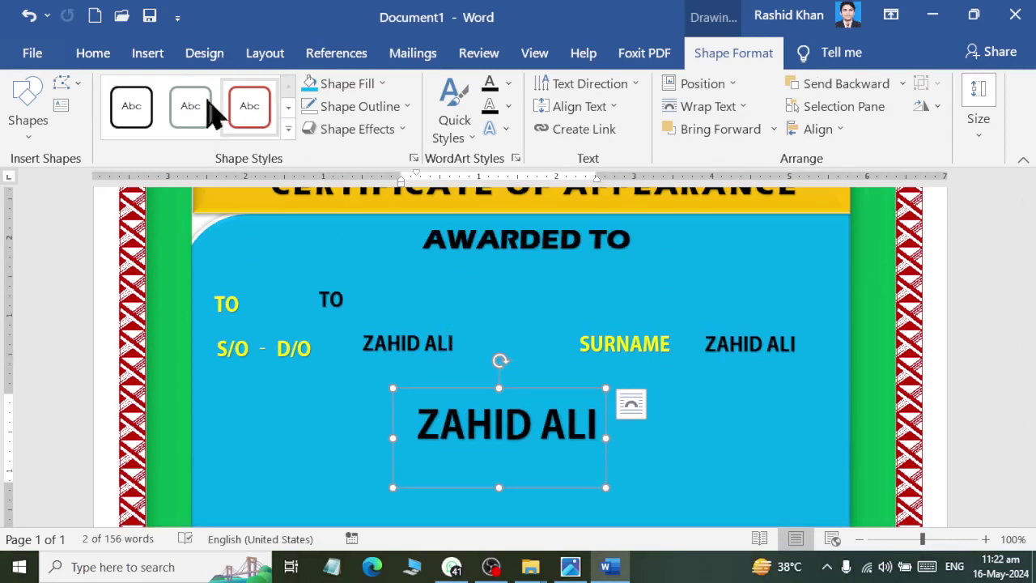
Shrink the WordArt font four steps, widen the box both ways, and lower it on the panel.
left_click(91, 55)
left_click(267, 95)
left_click(267, 94)
left_click(268, 94)
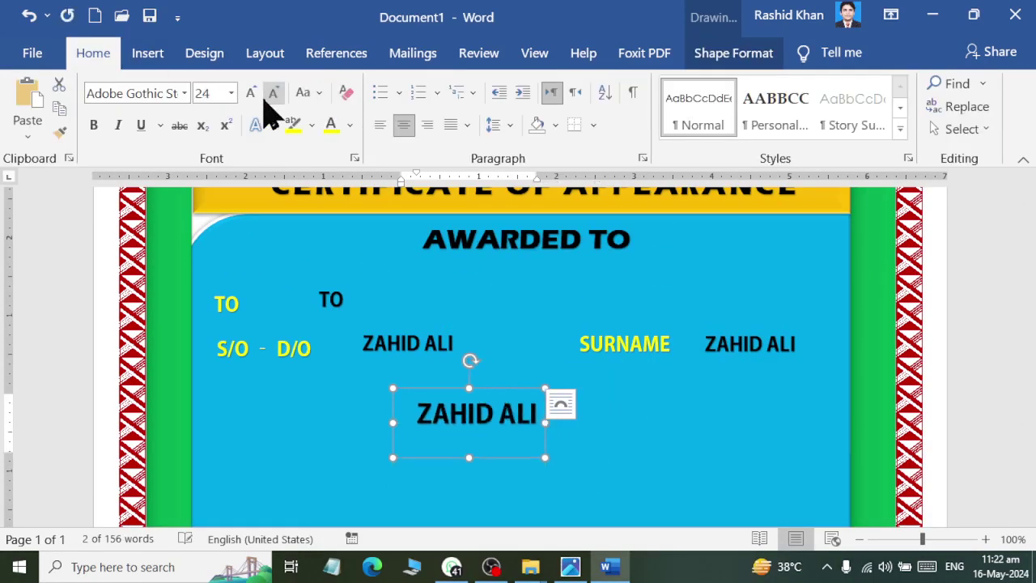
left_click(267, 95)
left_click(267, 95)
left_click(267, 94)
left_click(267, 95)
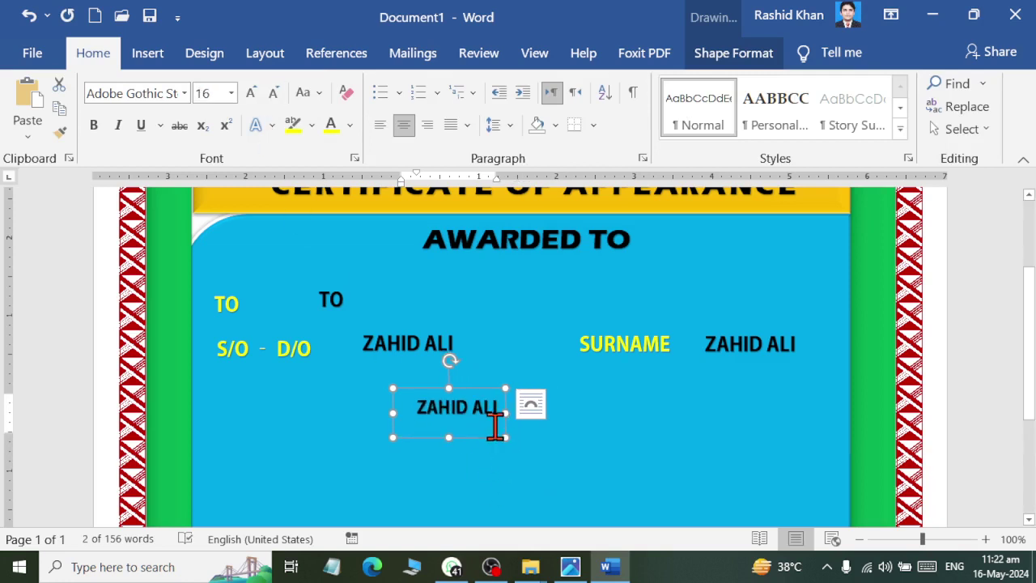
left_click_drag(505, 412, 709, 412)
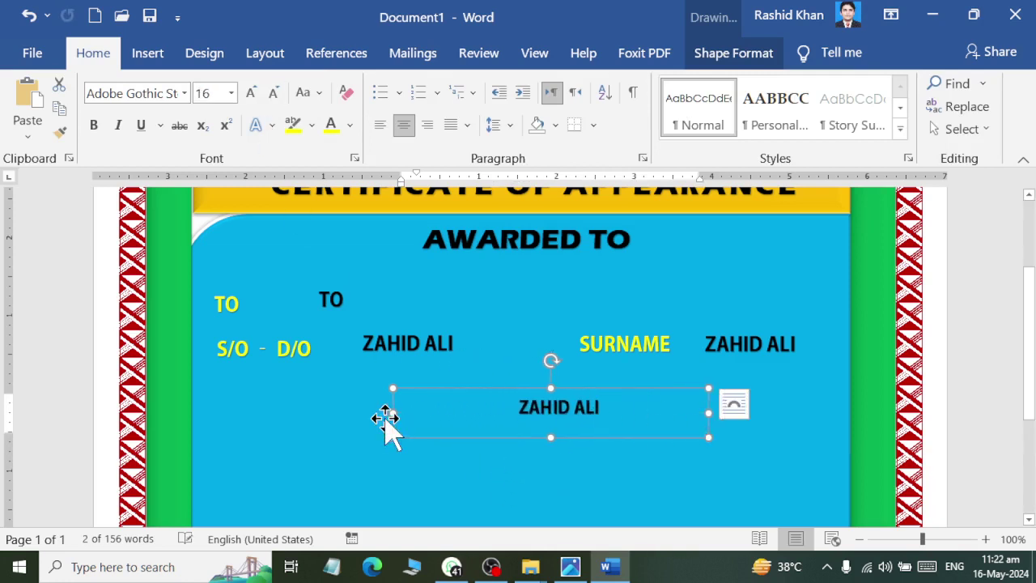
left_click_drag(394, 412, 296, 412)
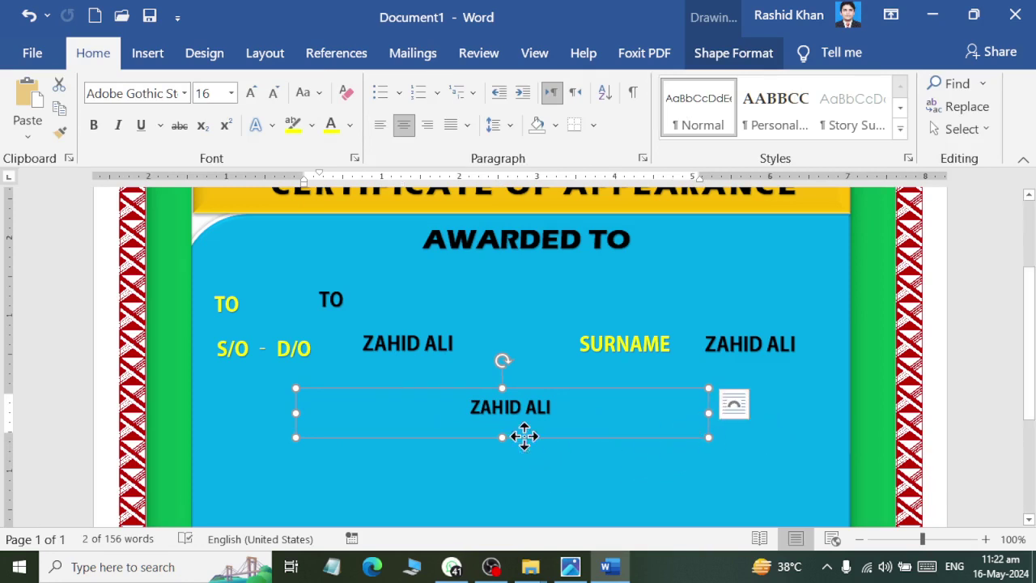
left_click_drag(524, 436, 526, 481)
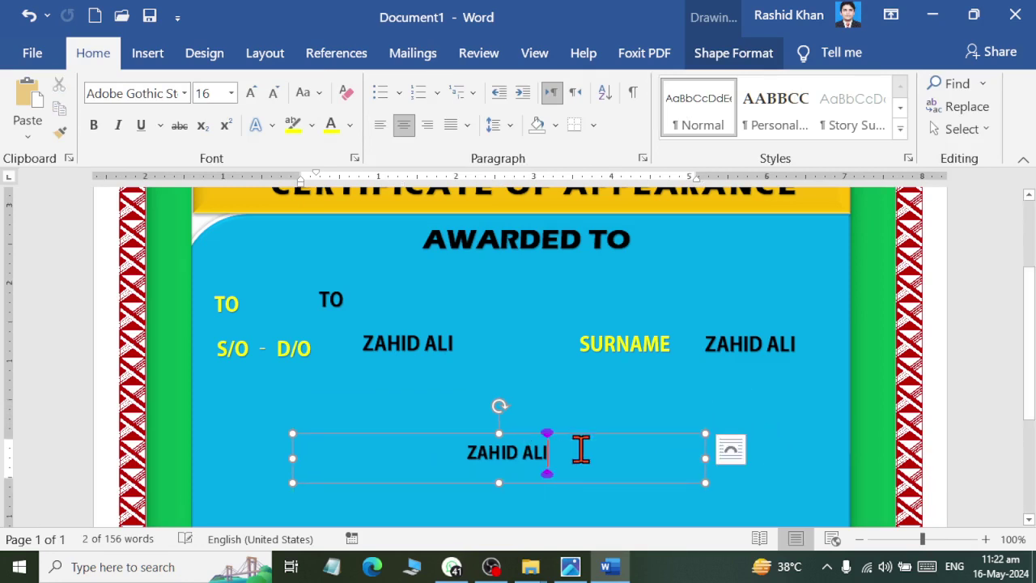
left_click_drag(581, 450, 331, 467)
key("Delete")
key("alt+Tab")
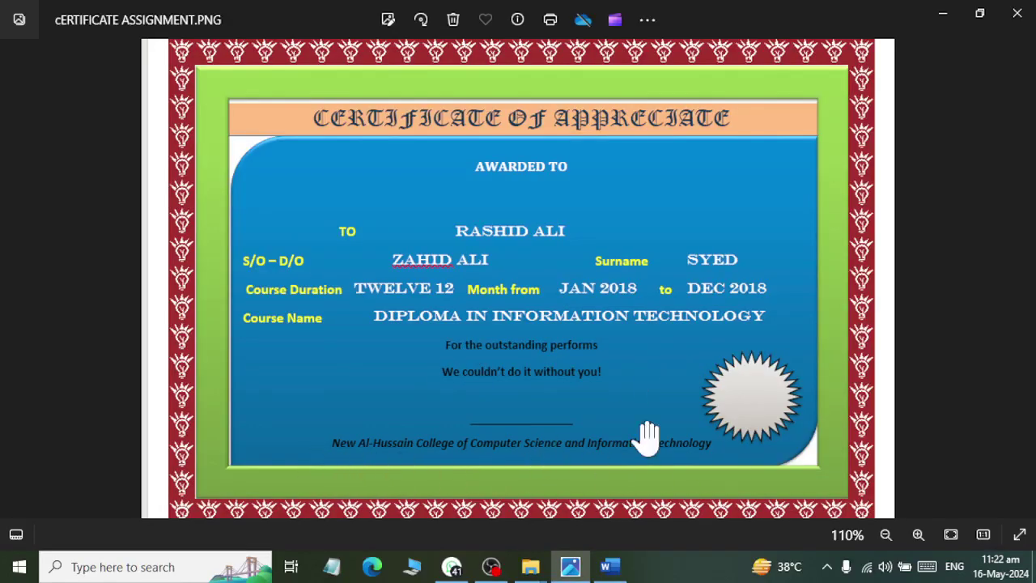
key("alt+Tab")
scroll(770, 381, "down", 2)
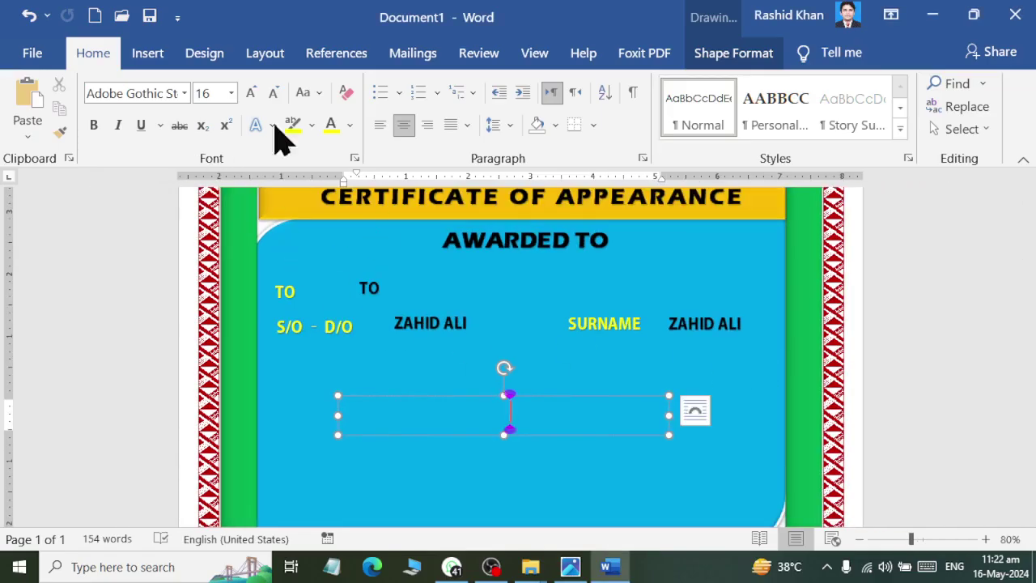
key("alt+Tab")
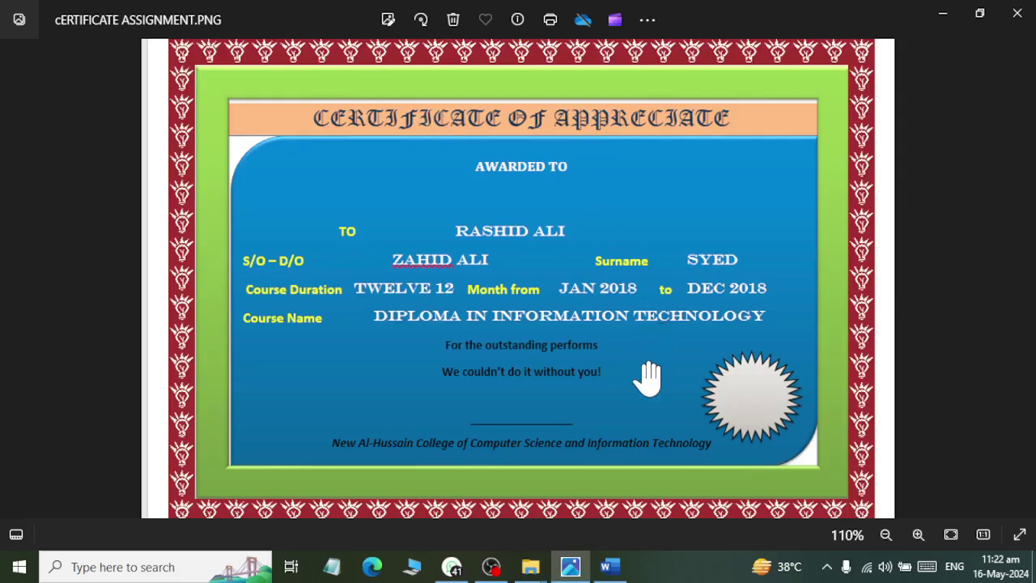
key("alt+Tab")
type("For the")
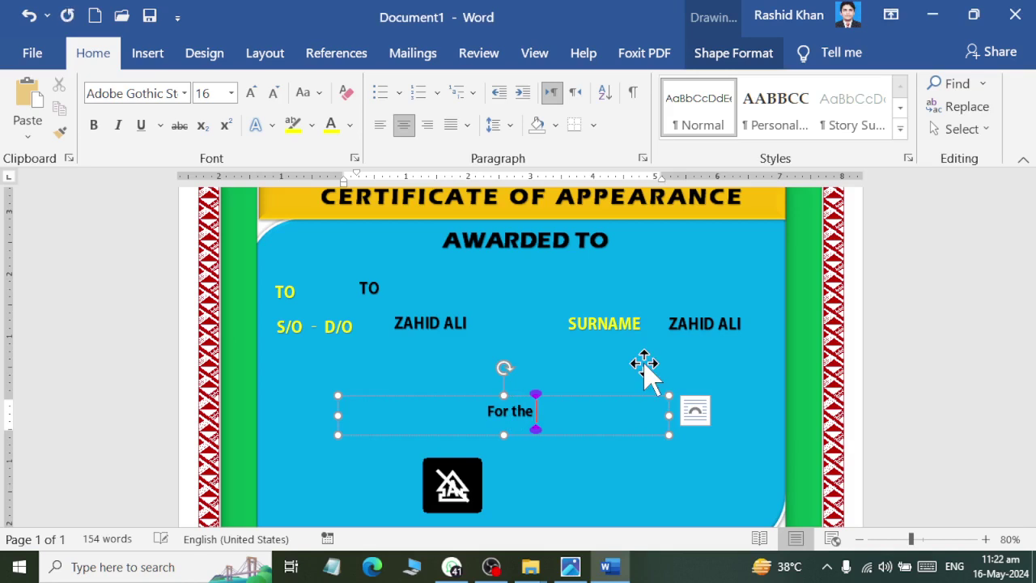
type(" outstanding P")
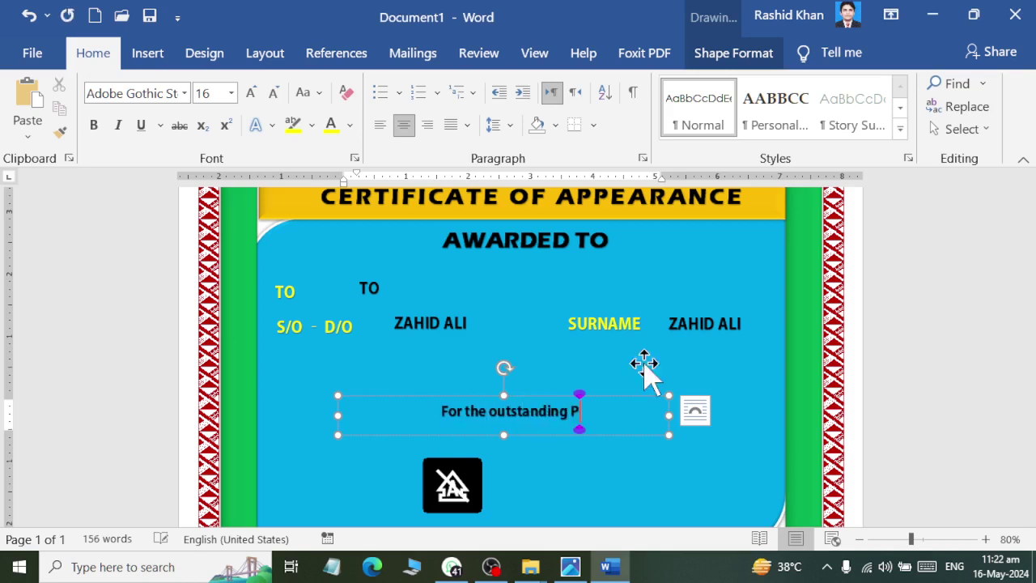
type("roblems")
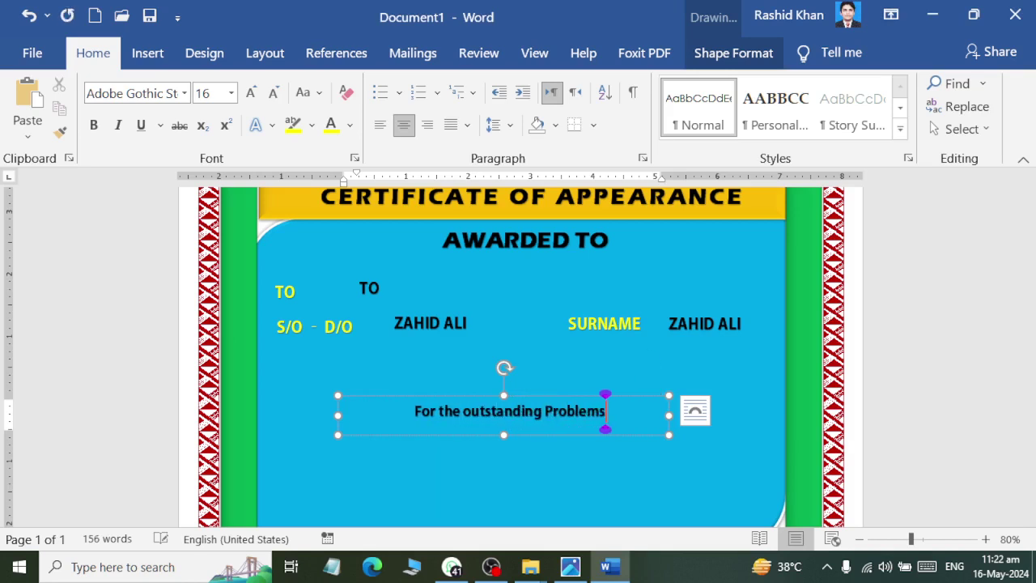
Draw a starburst seal shape at the lower right of the blue panel, with shallower points.
left_click(929, 361)
left_click(150, 52)
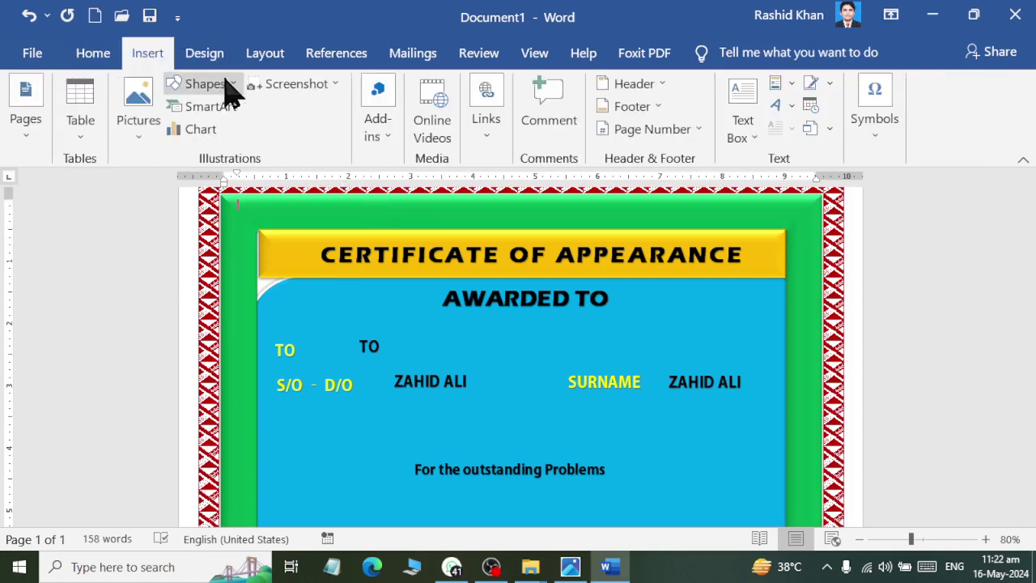
left_click(217, 86)
scroll(300, 441, "down", 3)
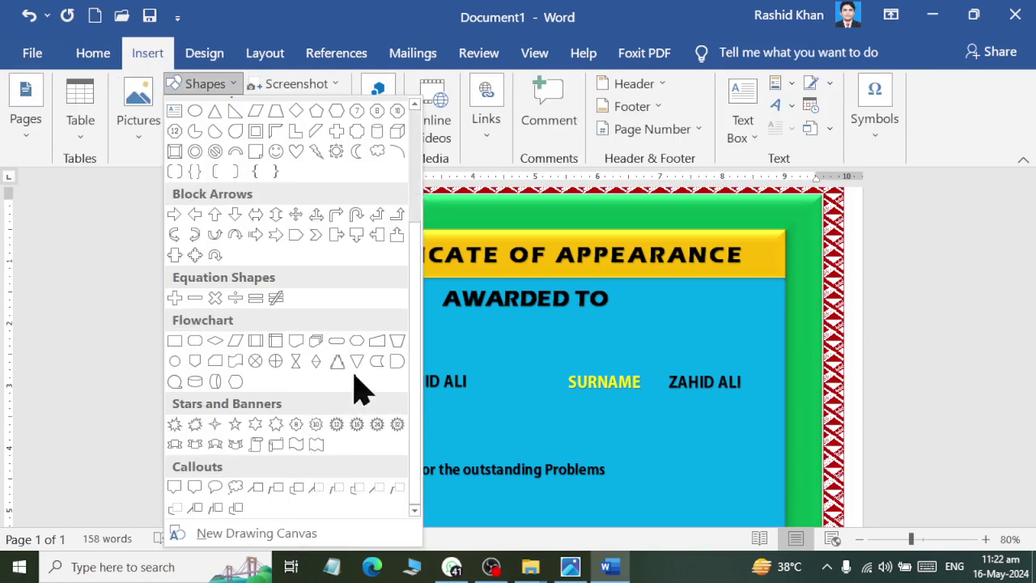
left_click(394, 435)
scroll(644, 297, "down", 3)
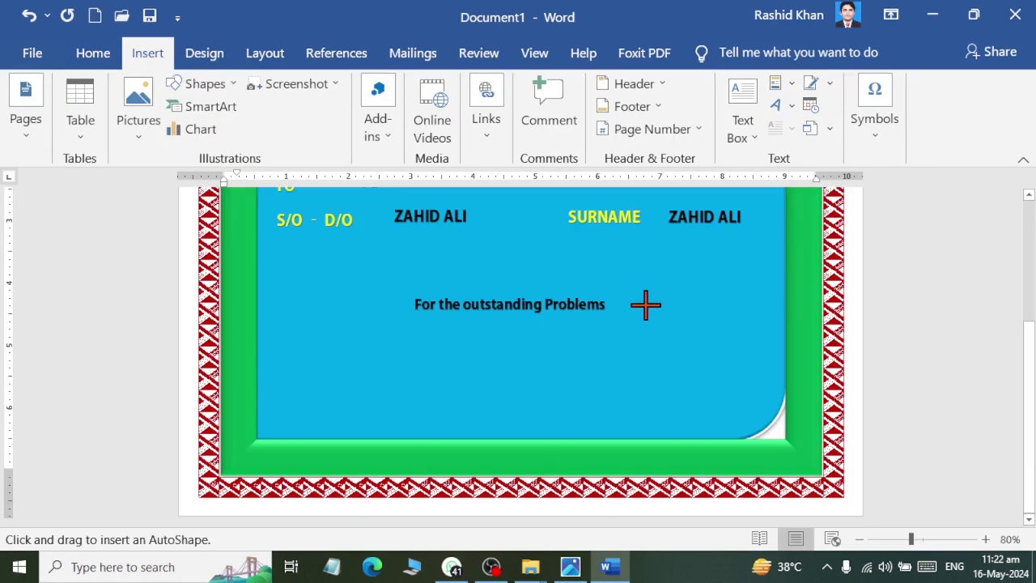
left_click_drag(649, 301, 752, 403)
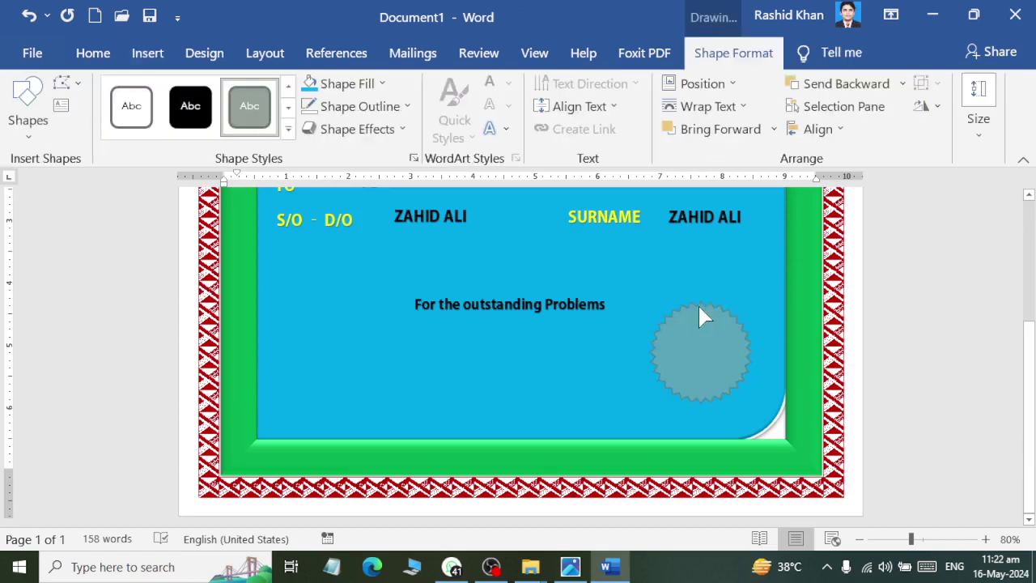
left_click_drag(701, 315, 700, 304)
left_click_drag(708, 346, 718, 356)
Fill the seal green and give it a preset raised shape effect.
left_click(332, 84)
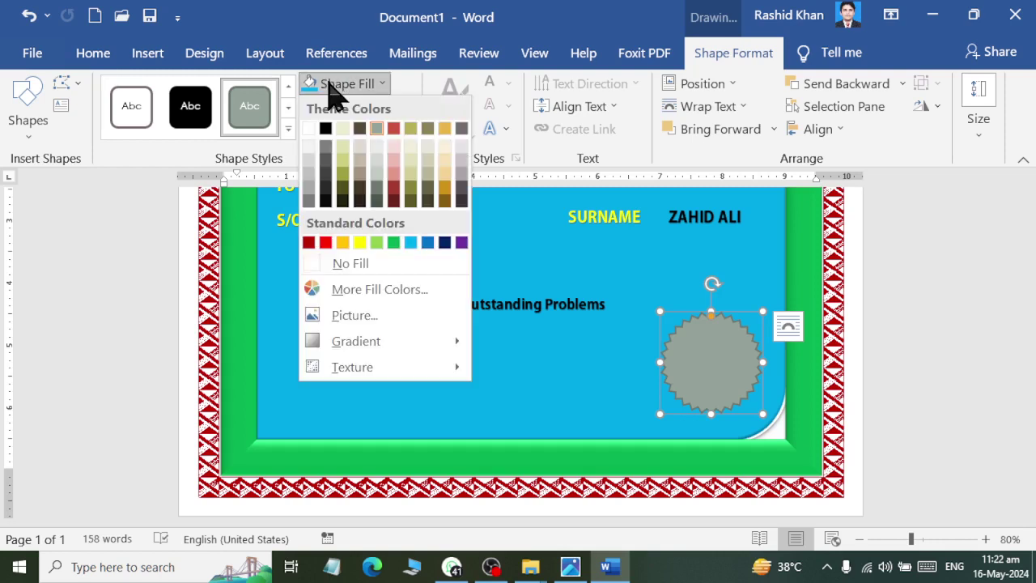
left_click(394, 243)
left_click(360, 129)
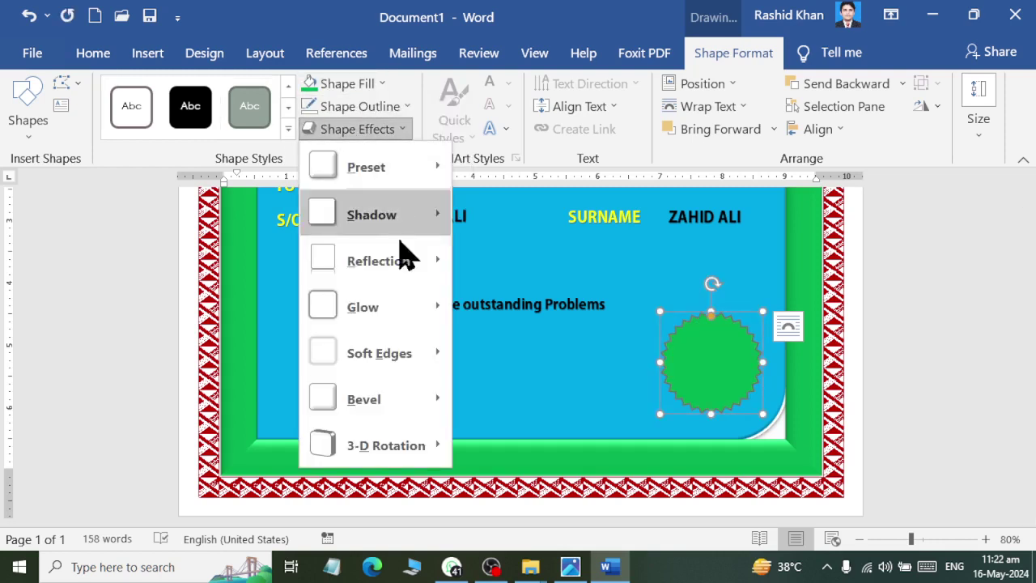
mouse_move(366, 167)
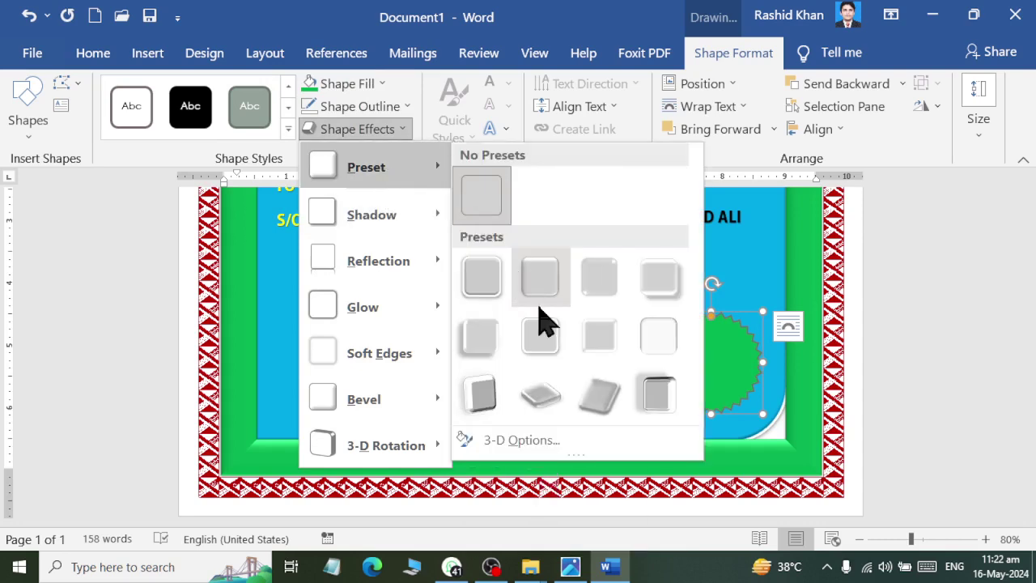
left_click(478, 279)
left_click(884, 391)
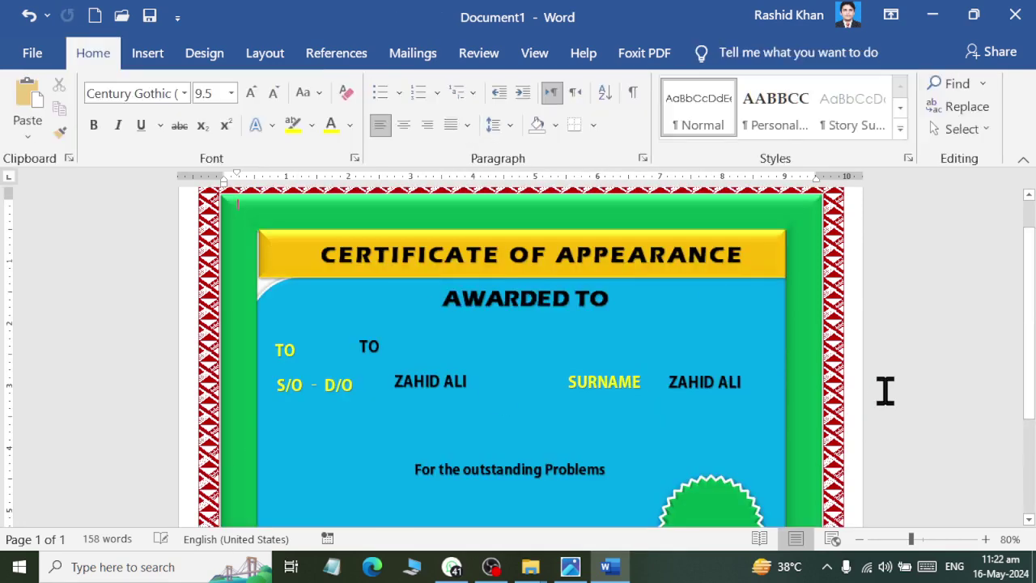
scroll(885, 390, "down", 2)
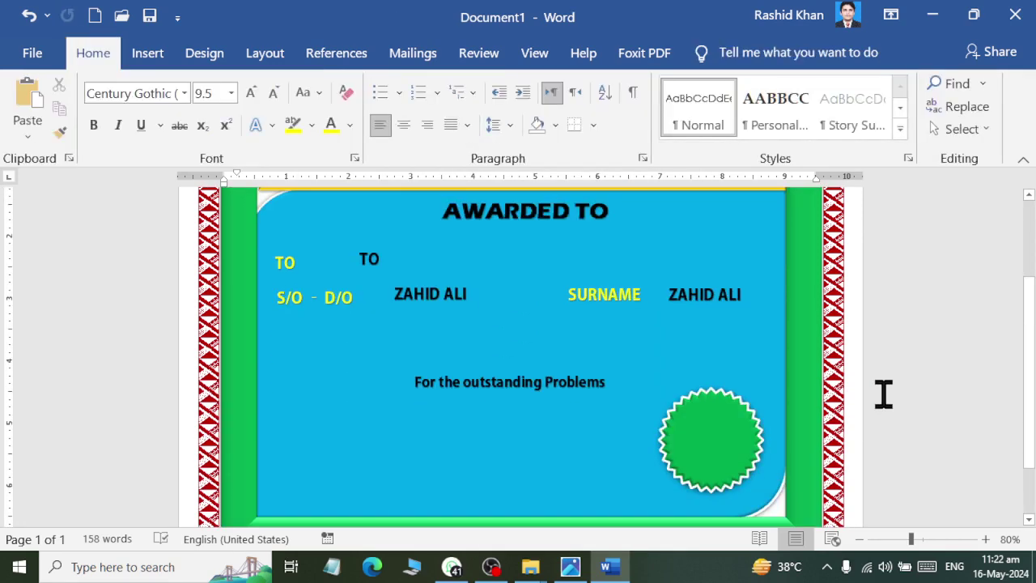
scroll(727, 368, "up", 2)
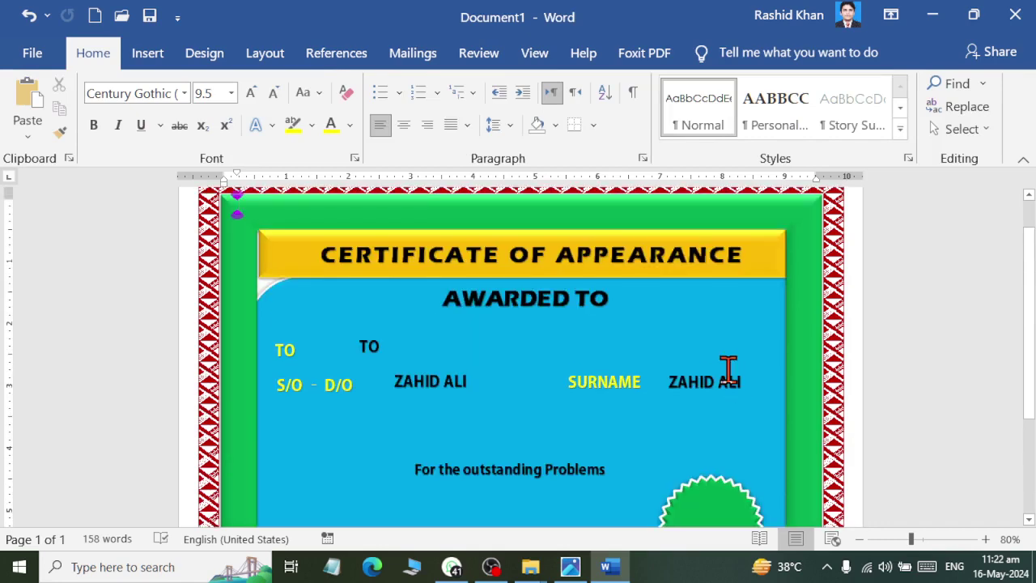
Save the certificate with Ctrl+S, going through More options to choose a location.
key("ctrl+s")
left_click(348, 402)
left_click(339, 391)
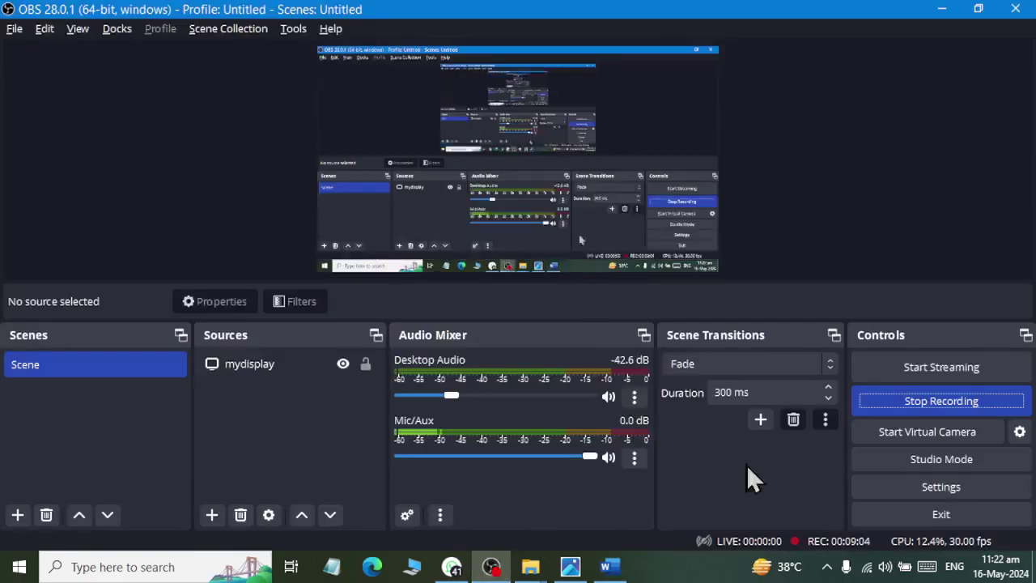